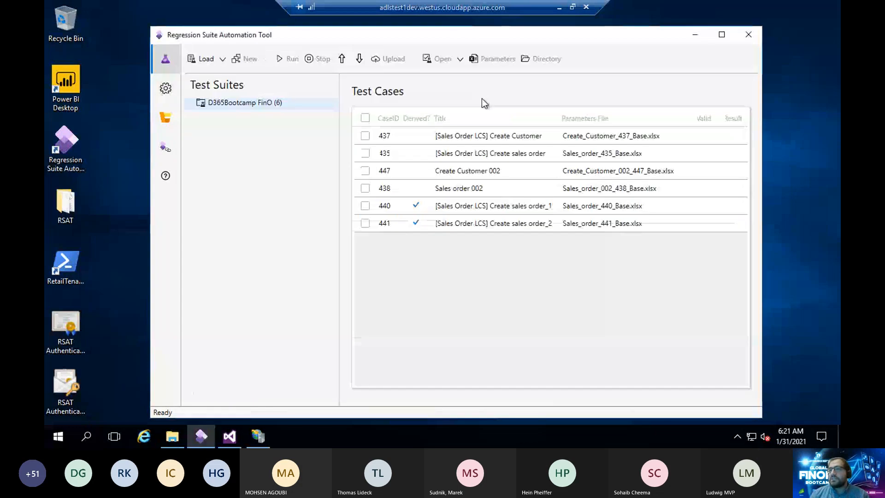
# Open the tool's general settings and check the Azure DevOps URL against the organization's address in the browser
pyautogui.click(166, 98)
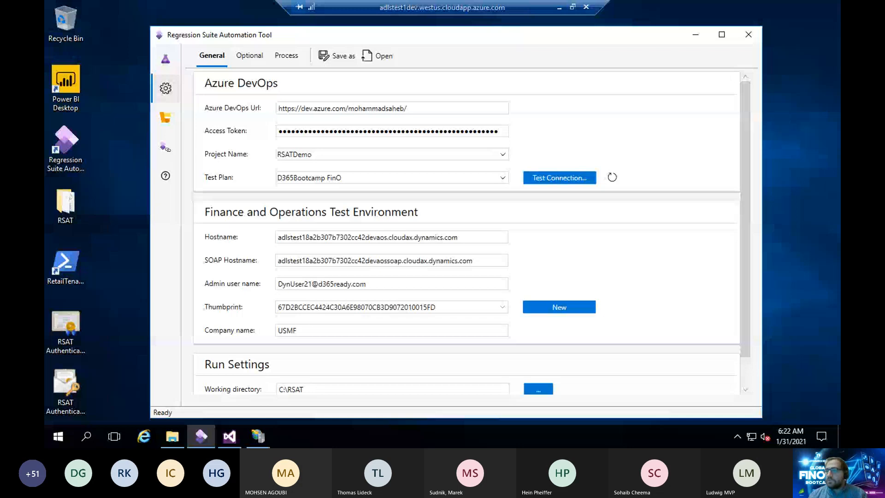
pyautogui.hotkey('alt', 'Tab')
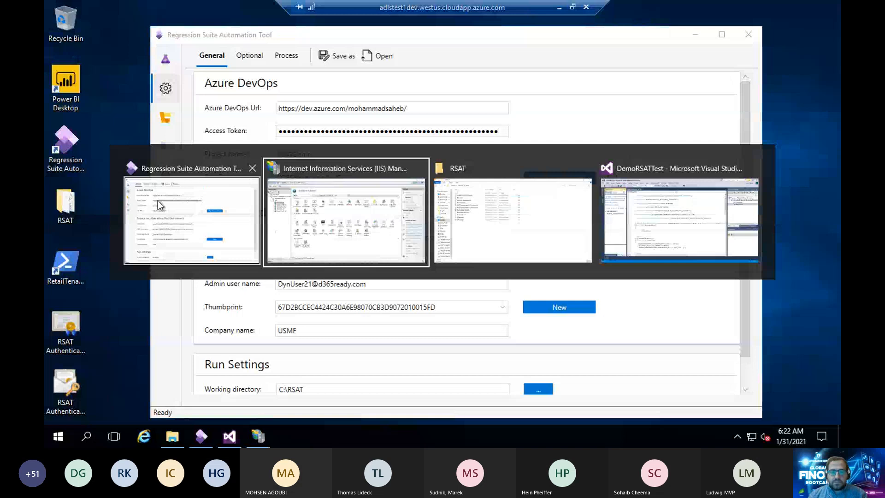
pyautogui.hotkey('alt', 'Tab')
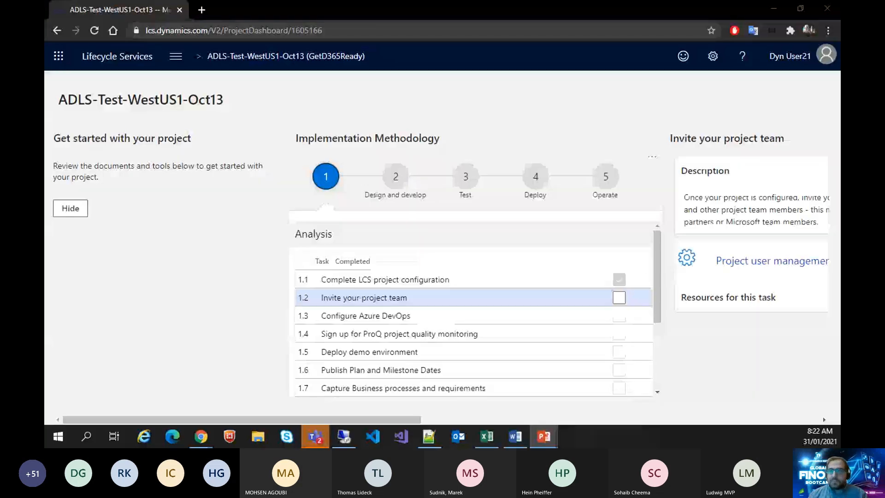
pyautogui.hotkey('alt', 'Tab')
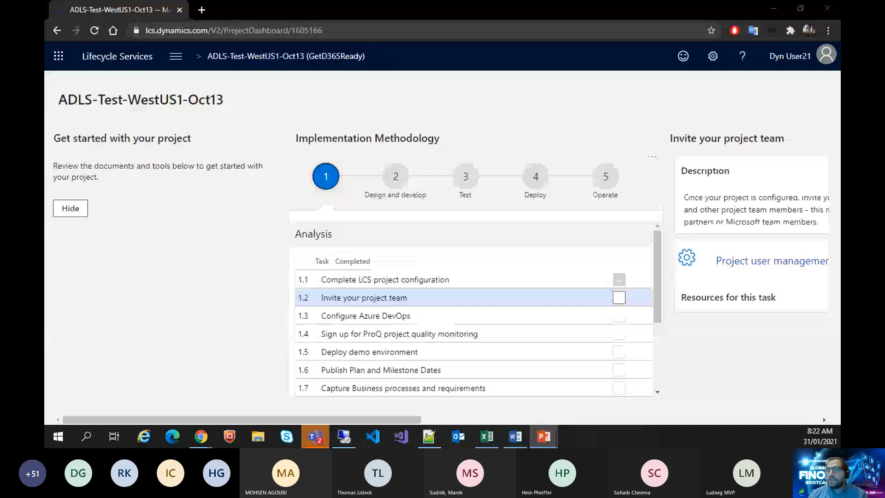
pyautogui.hotkey('alt', 'Tab')
pyautogui.click(321, 27)
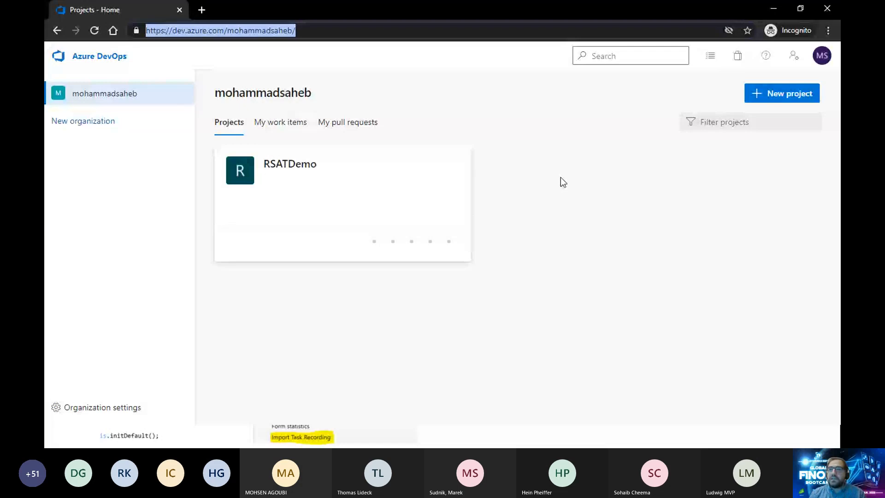
pyautogui.click(683, 168)
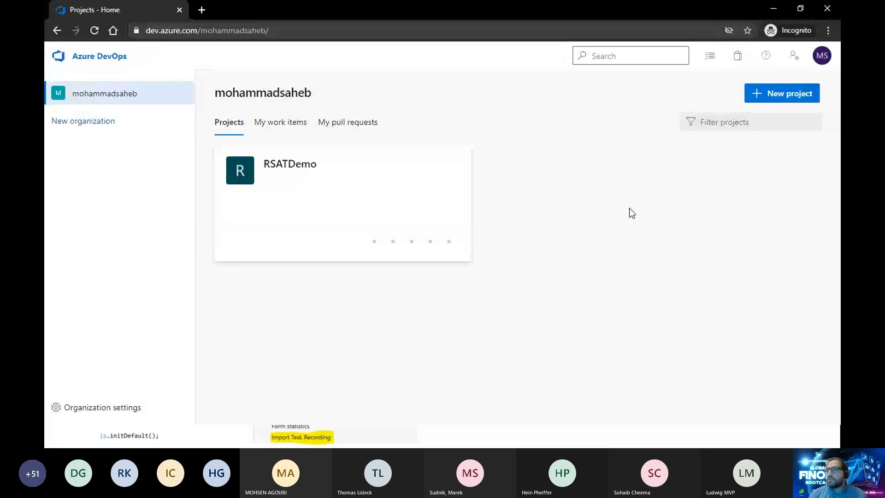
# Open the RSATDemo project in Azure DevOps and go to the account's personal access tokens
pyautogui.click(284, 203)
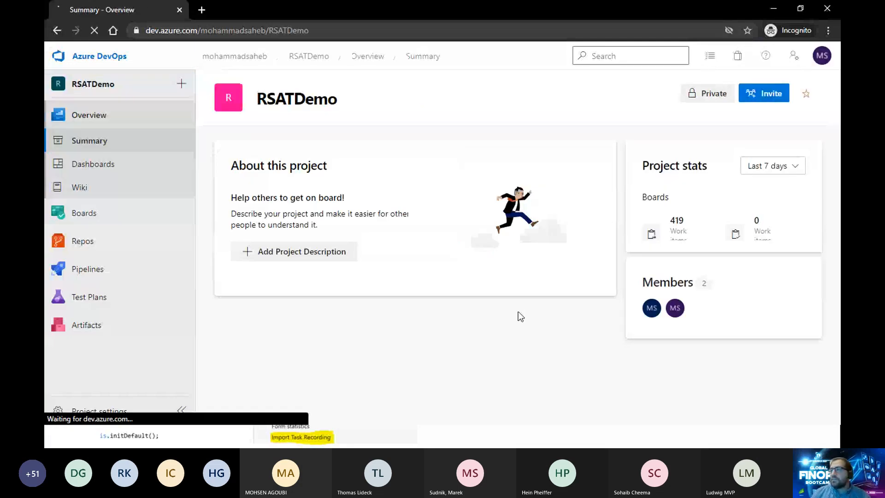
pyautogui.click(793, 60)
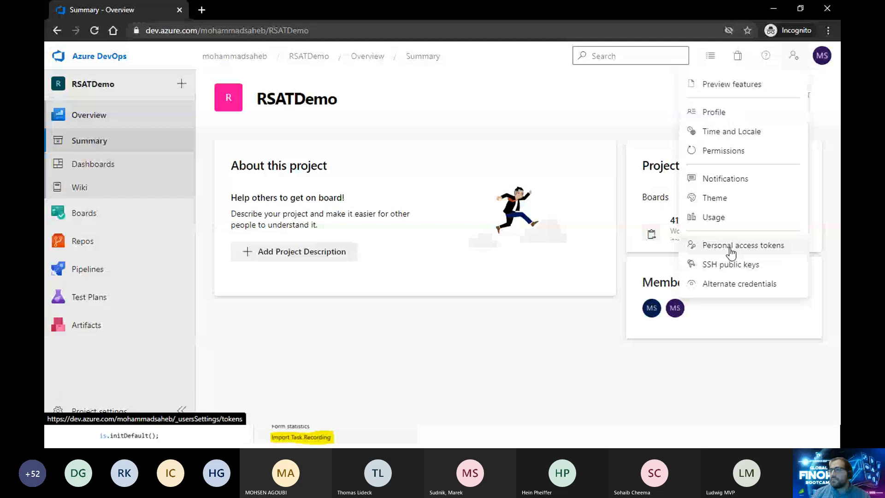
pyautogui.click(731, 250)
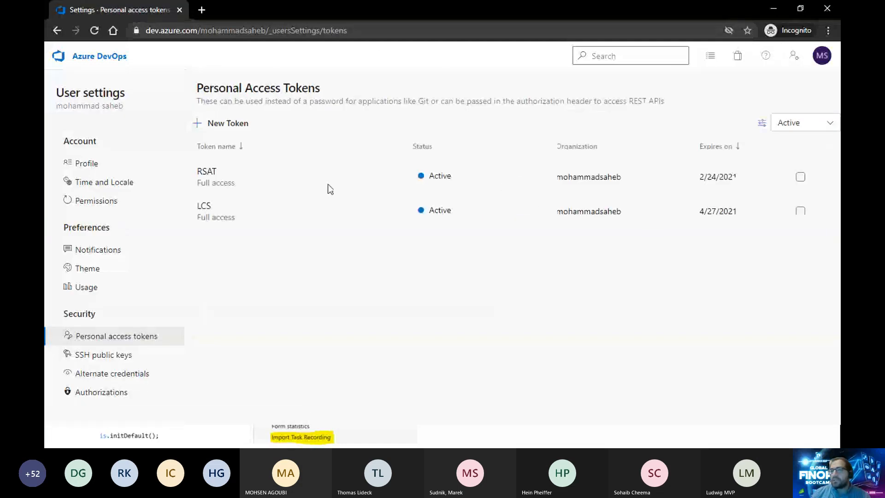
# Review the form for creating a new personal access token, cancel it, and put the browser window away
pyautogui.click(221, 132)
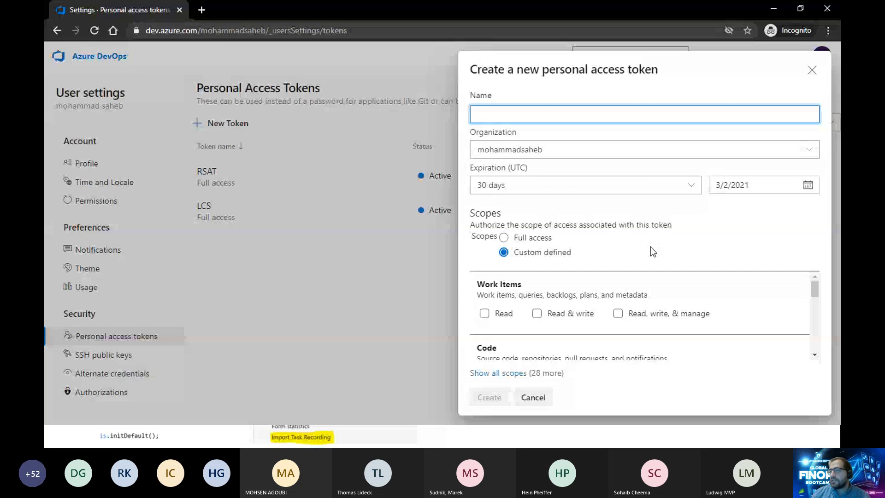
pyautogui.click(534, 398)
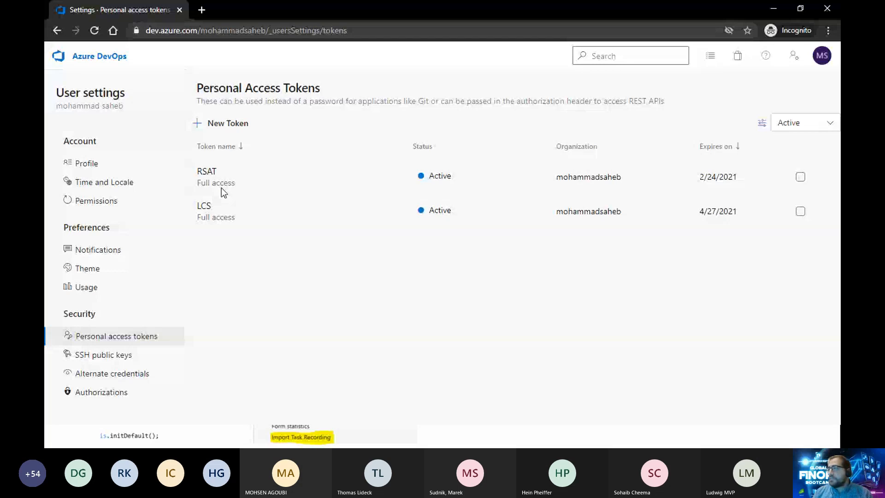
pyautogui.click(769, 9)
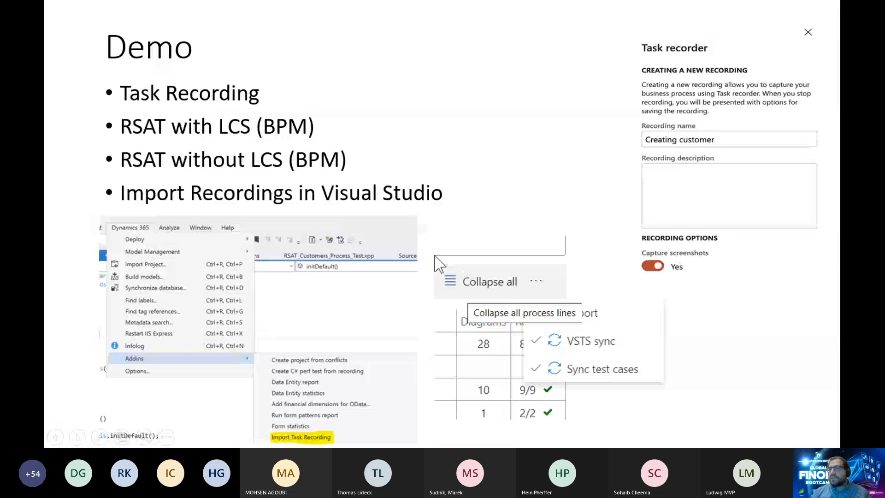
# Switch back to Regression Suite Automation Tool and choose RSATDemo as the Azure DevOps project name
pyautogui.hotkey('alt', 'Tab')
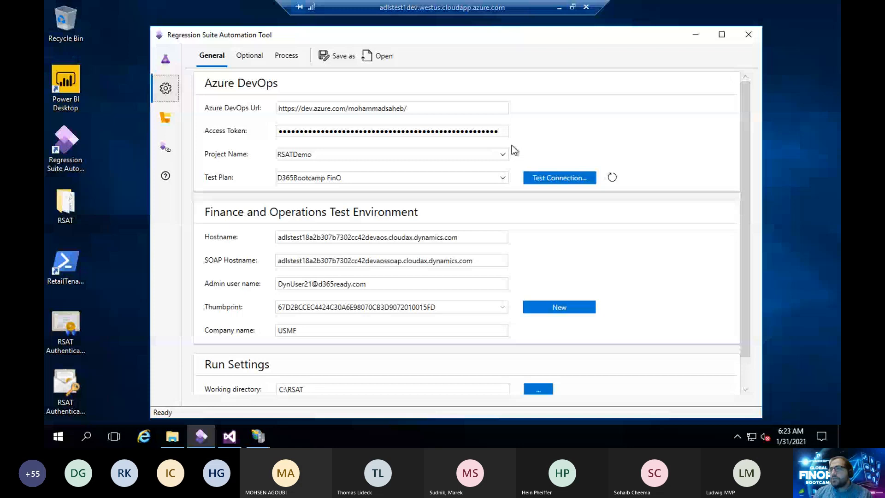
pyautogui.click(503, 155)
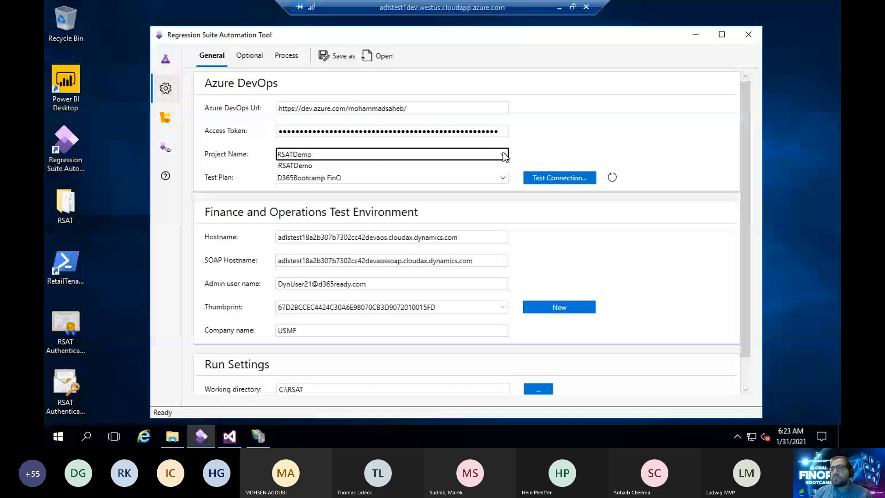
pyautogui.click(295, 165)
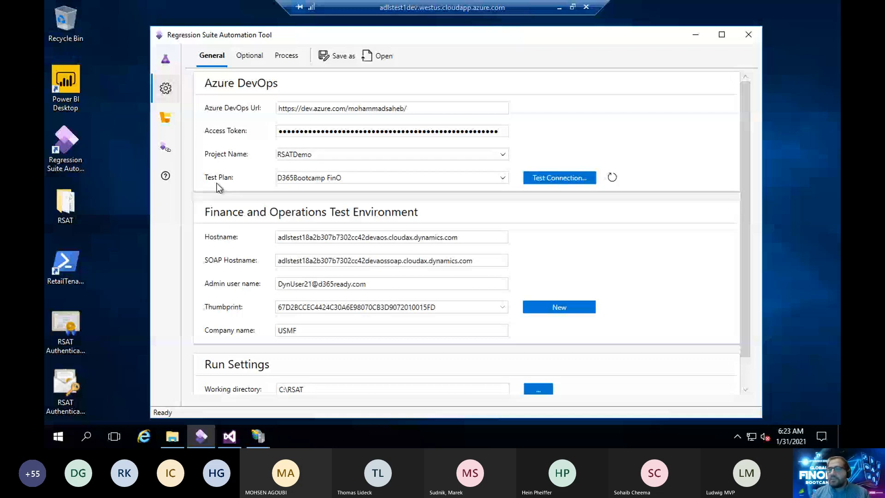
# Switch to Azure DevOps in the browser and view the D365Bootcamp FinO test plan of the RSATDemo project
pyautogui.hotkey('alt', 'Tab')
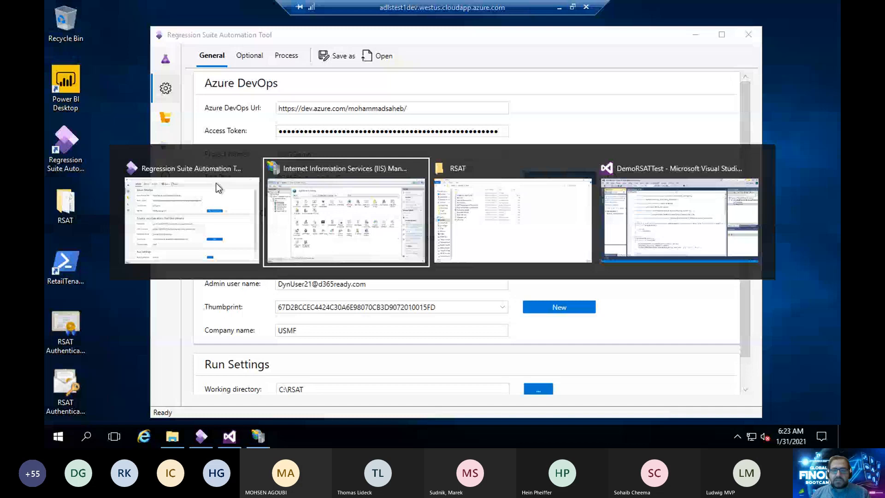
pyautogui.click(215, 182)
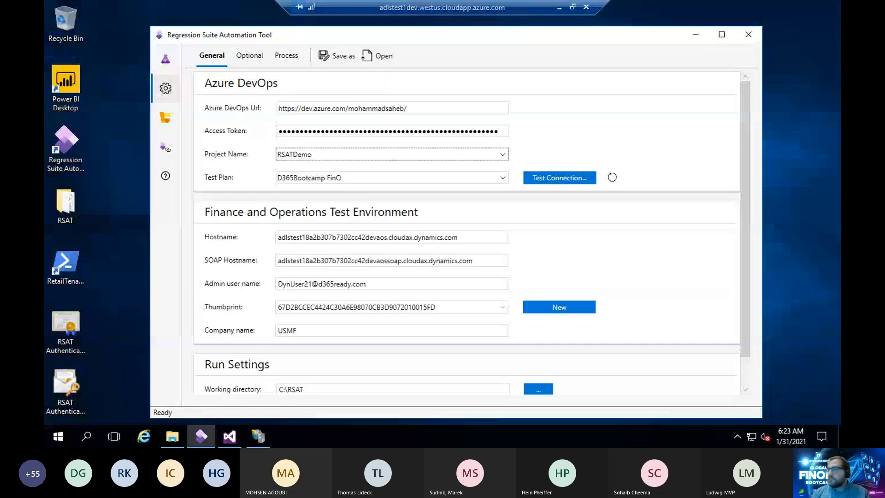
pyautogui.hotkey('alt', 'Tab')
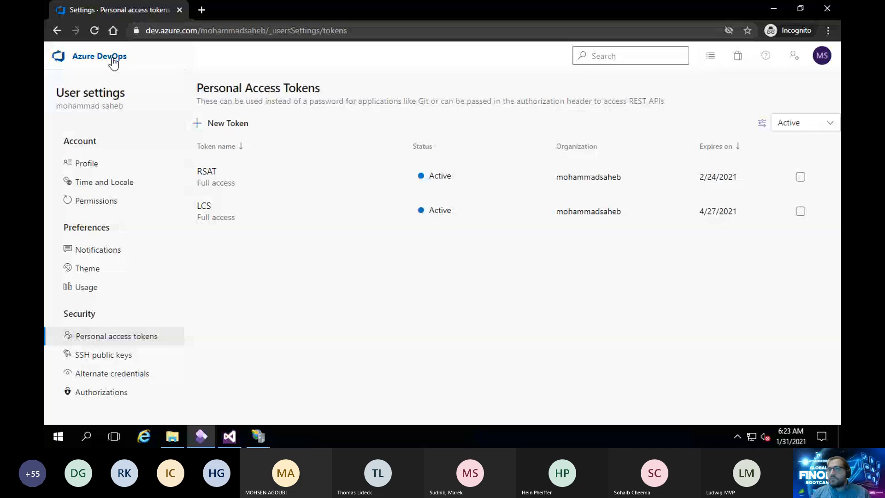
pyautogui.click(113, 62)
pyautogui.click(310, 239)
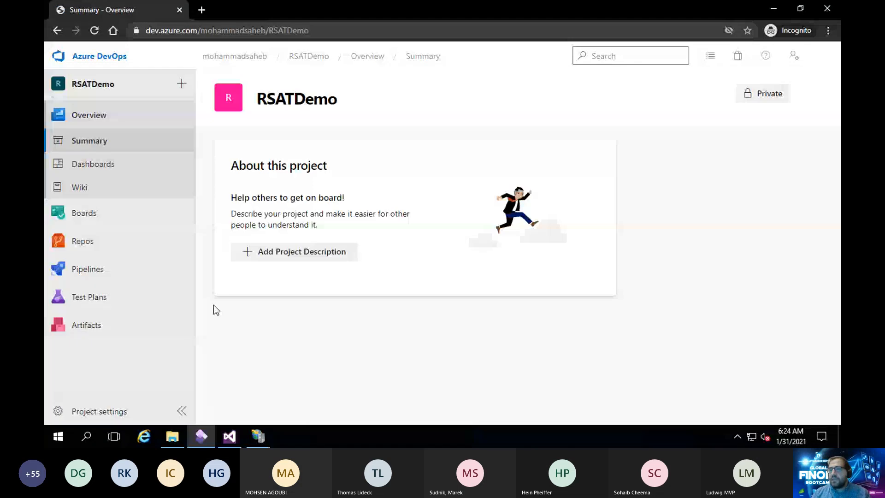
pyautogui.moveTo(97, 271)
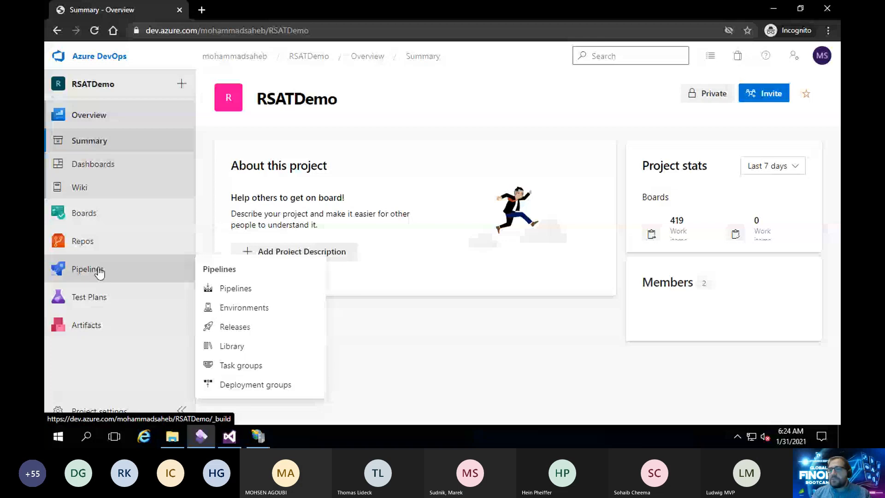
pyautogui.click(89, 297)
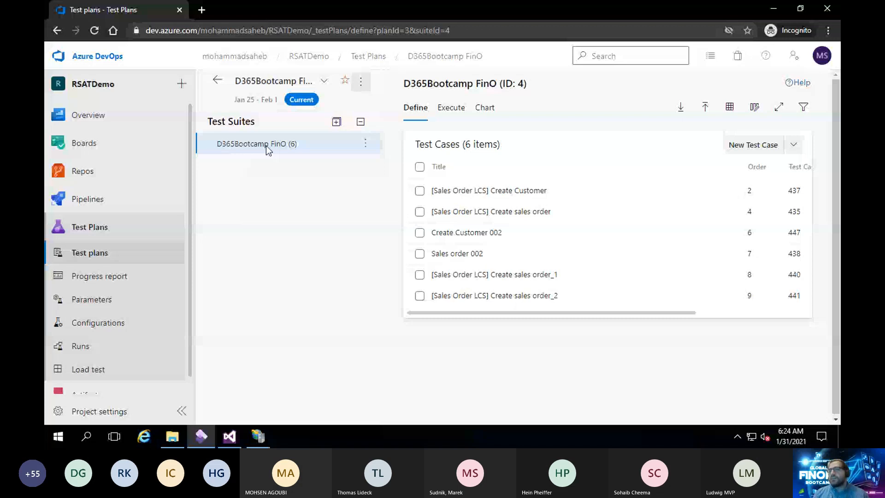
# Return to Regression Suite Automation Tool and test the connection to Azure DevOps
pyautogui.hotkey('alt', 'Tab')
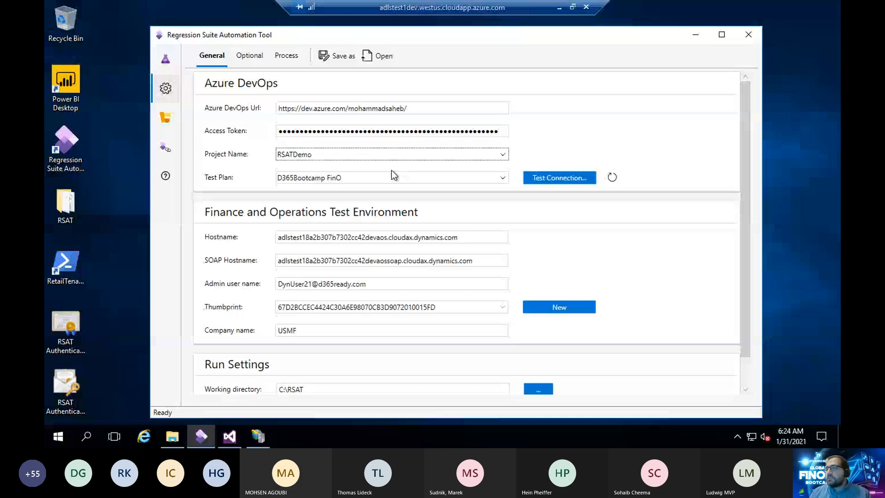
pyautogui.click(533, 179)
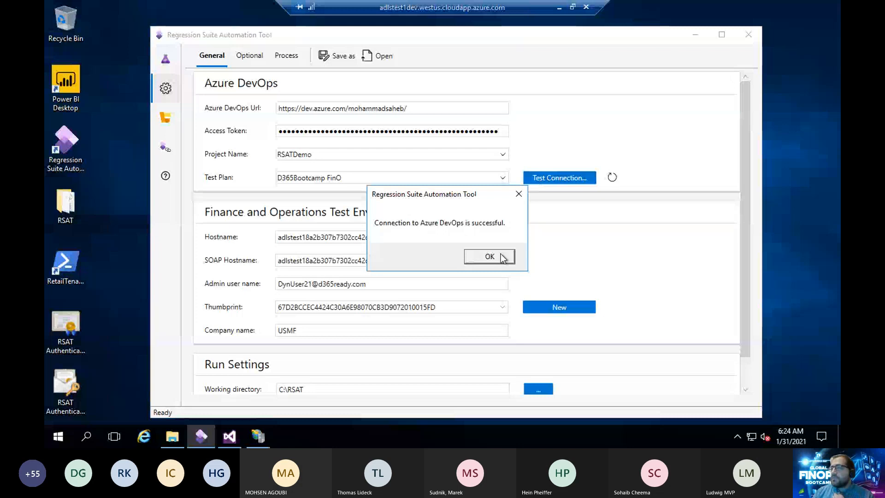
pyautogui.click(502, 256)
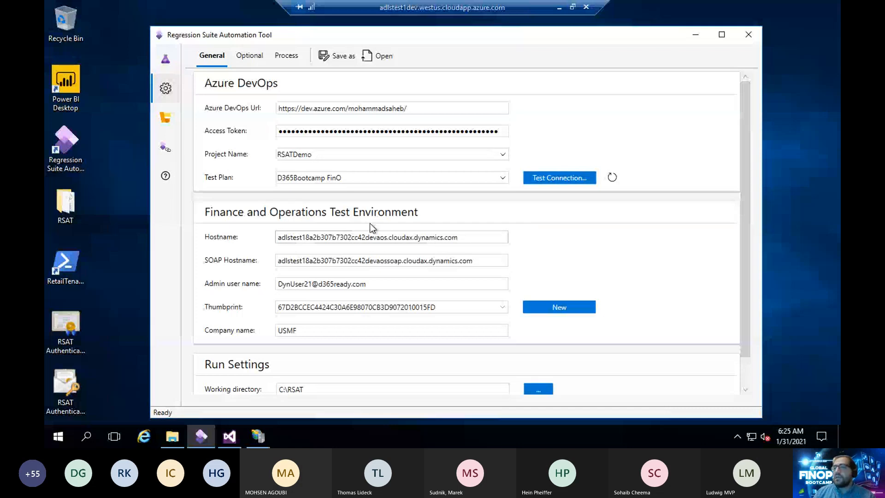
# Examine the Hostname and SOAP Hostname entries of the Finance and Operations test environment
pyautogui.click(316, 236)
pyautogui.moveTo(317, 236); pyautogui.dragTo(272, 237)
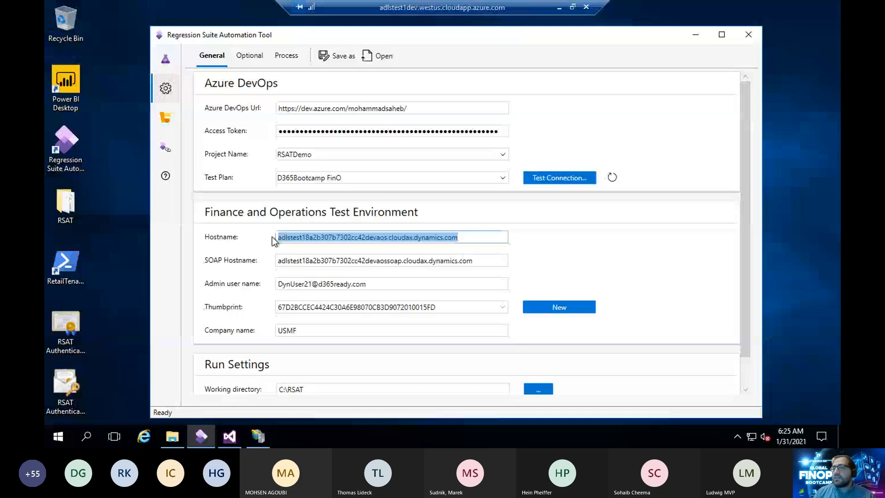
pyautogui.click(481, 238)
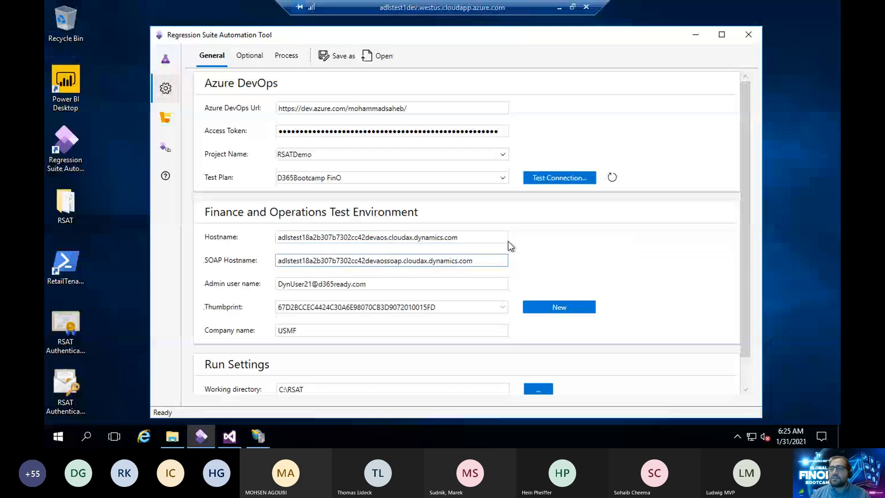
pyautogui.click(492, 236)
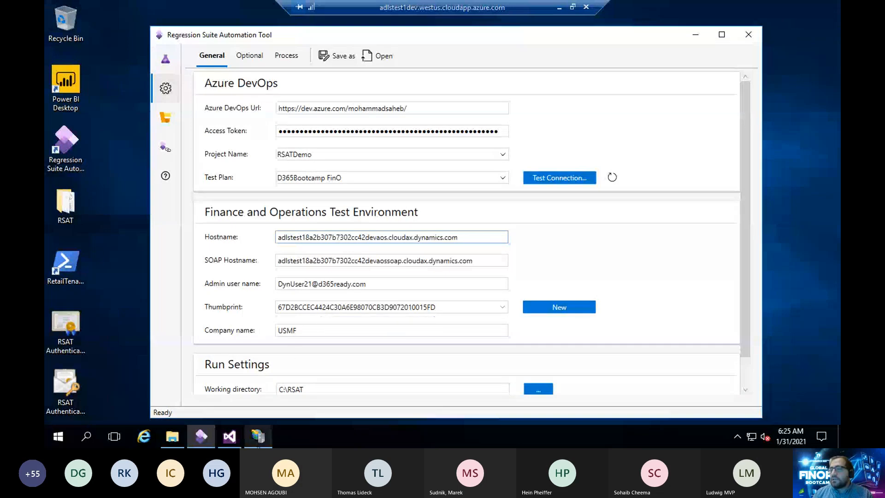
# Switch to IIS Manager and open the AOSService site's WebRoot folder in File Explorer
pyautogui.moveTo(257, 446)
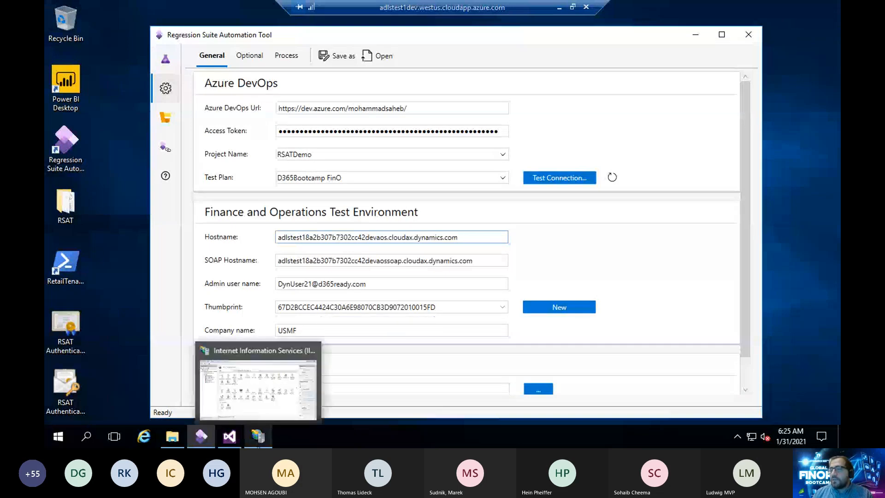
pyautogui.click(260, 408)
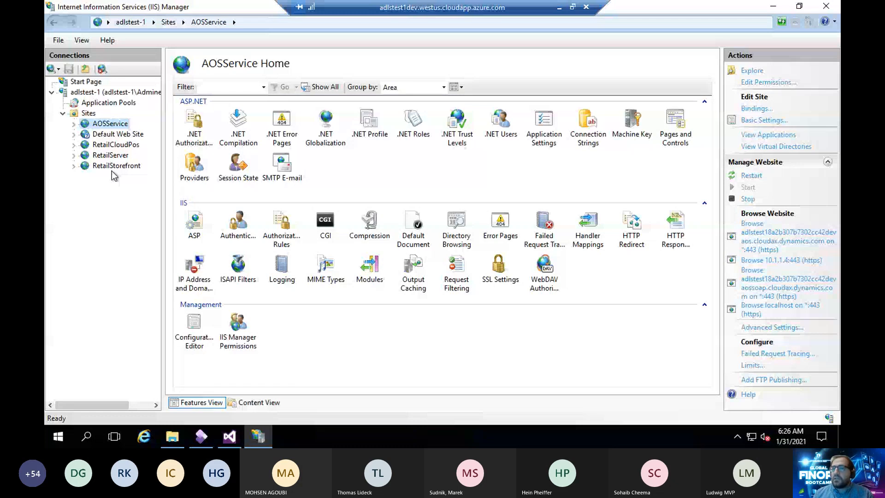
pyautogui.rightClick(90, 128)
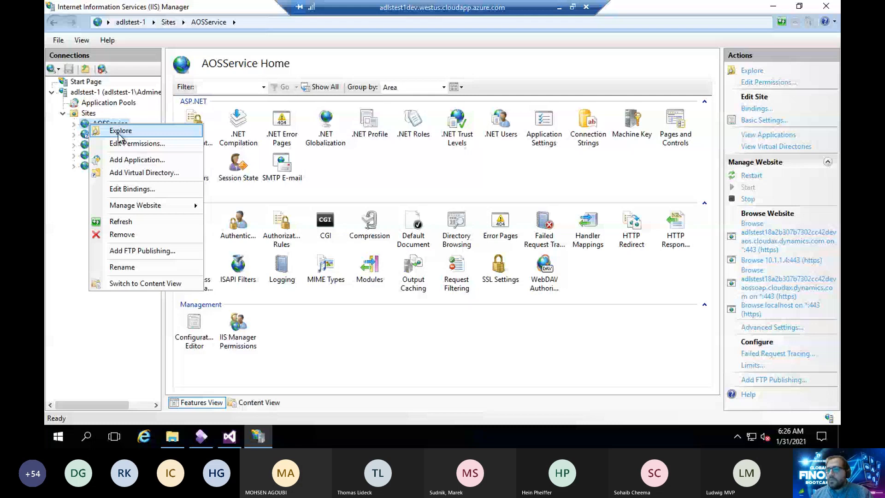
pyautogui.click(120, 132)
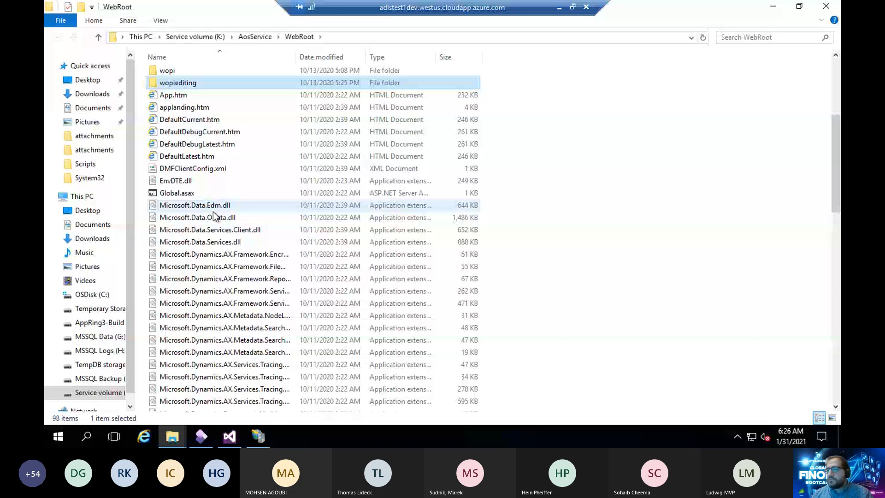
# Open wif.config from the WebRoot folder in Notepad and examine the thumbprint of the CN=127.0.0.1 authority
pyautogui.scroll(-20, 215, 215)
pyautogui.rightClick(181, 392)
pyautogui.moveTo(336, 272)
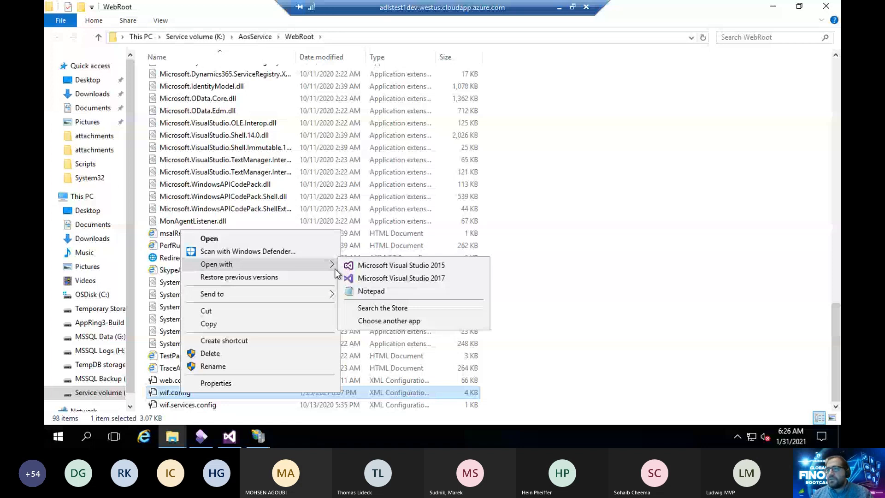
pyautogui.click(371, 290)
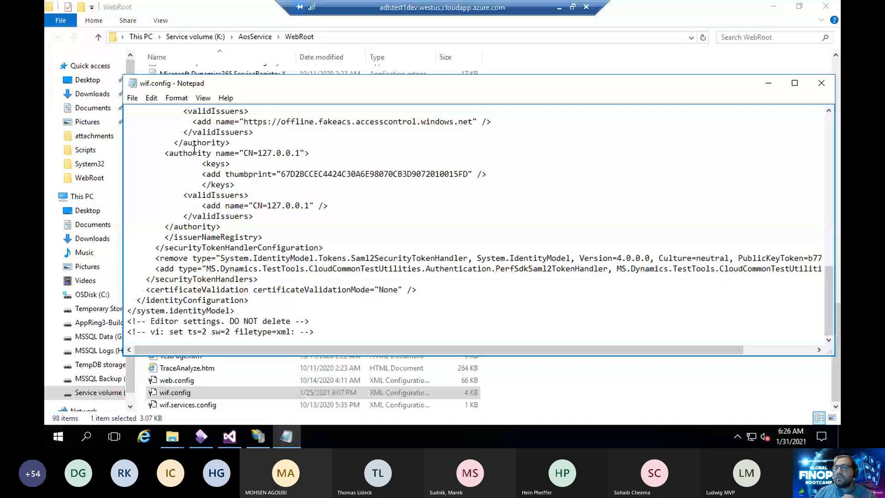
pyautogui.doubleClick(338, 175)
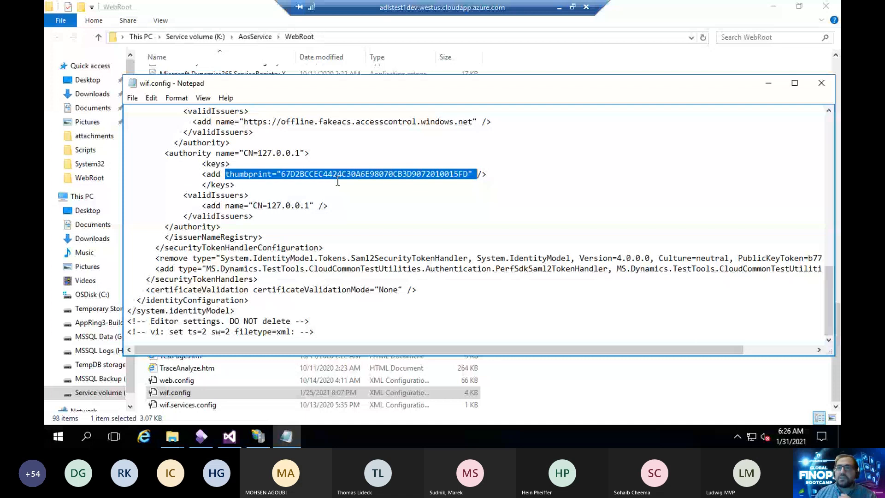
# Close wif.config, leave the WebRoot folder and close IIS Manager to return to Regression Suite Automation Tool
pyautogui.click(133, 97)
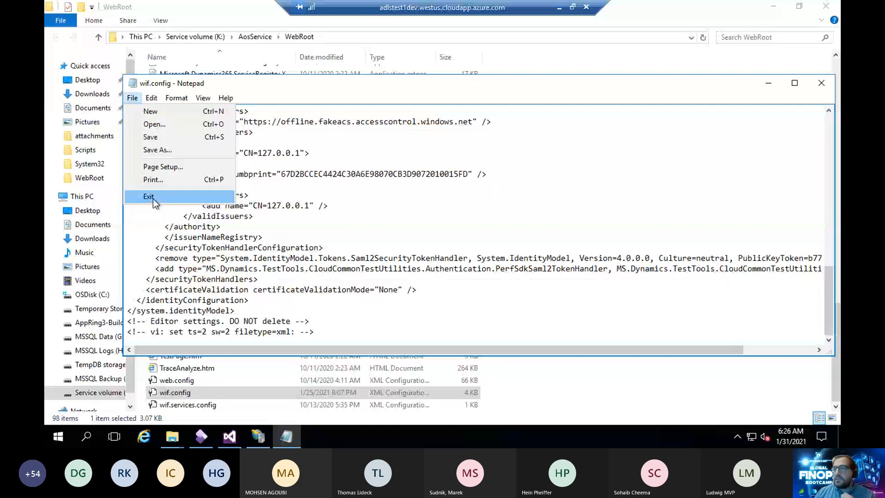
pyautogui.click(153, 197)
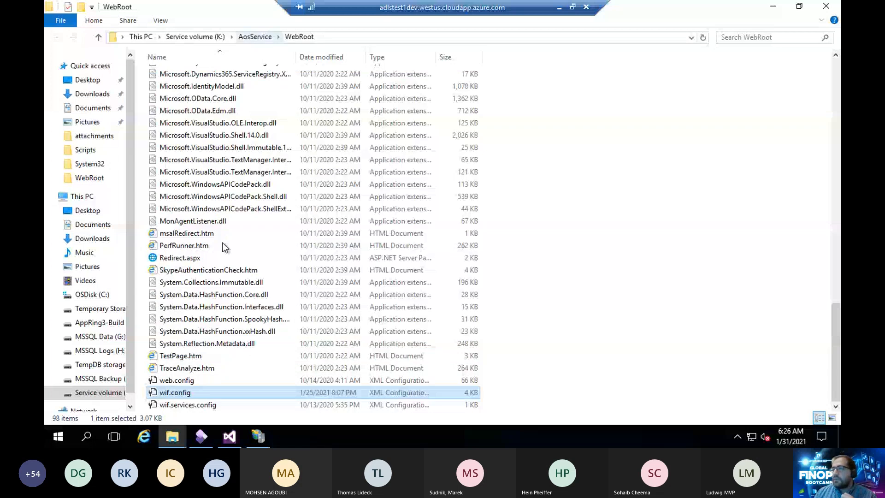
pyautogui.click(785, 7)
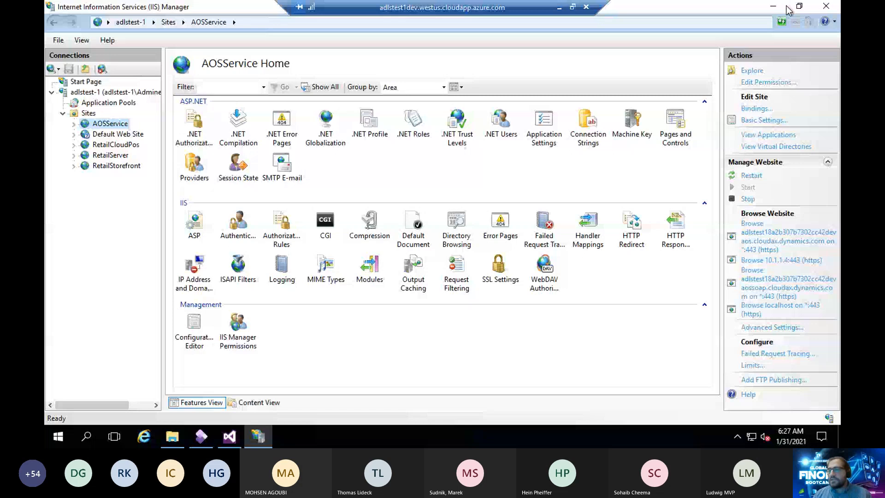
pyautogui.click(825, 6)
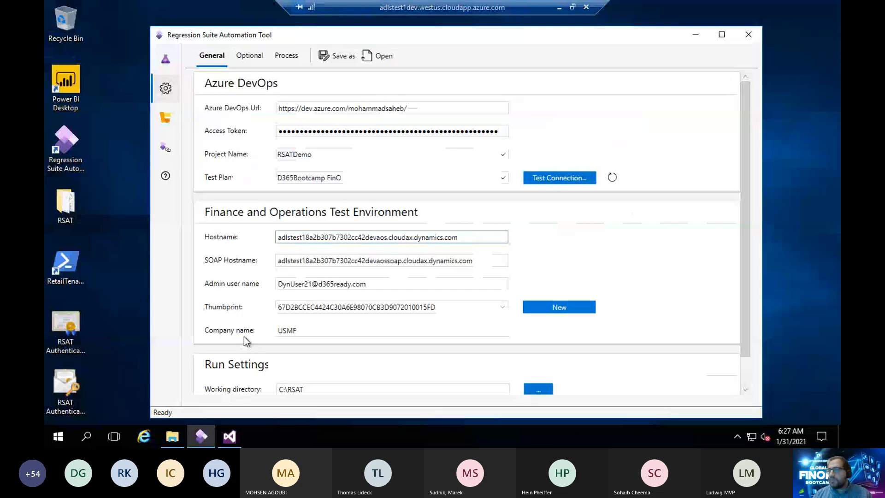
# Review the Run Settings and the optional settings, including the test run prefix and timeouts
pyautogui.scroll(-1, 738, 348)
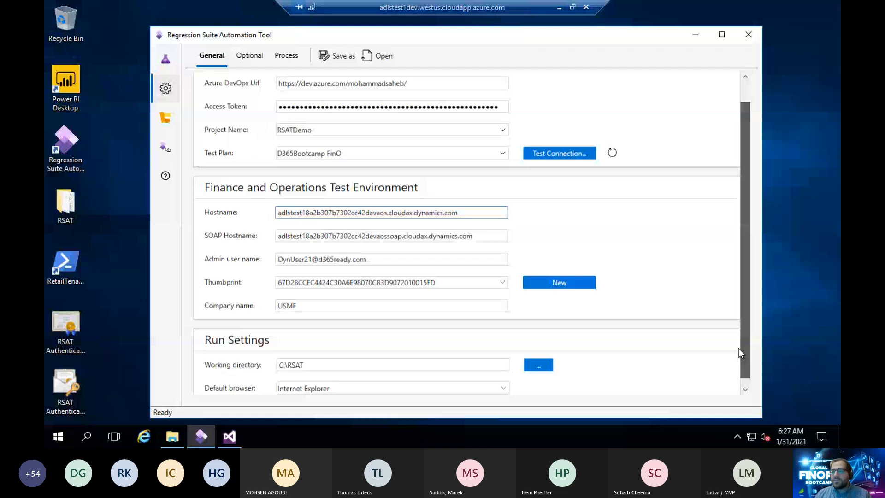
pyautogui.scroll(-1, 738, 347)
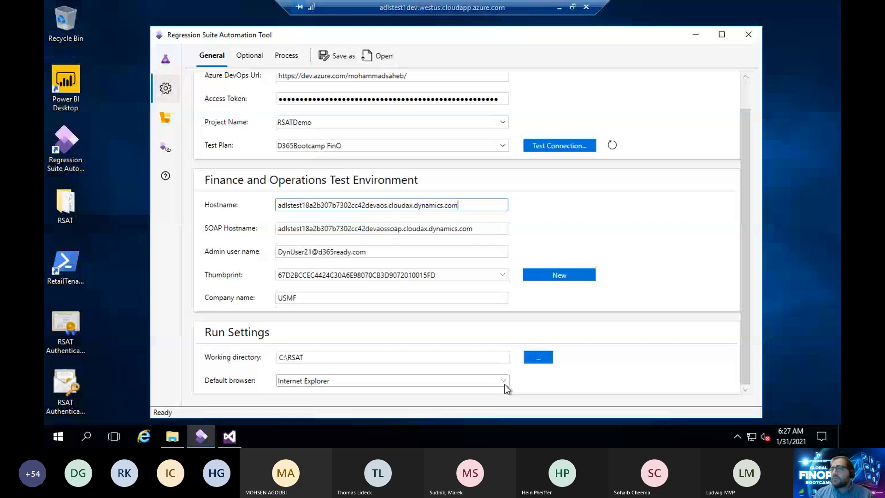
pyautogui.click(250, 55)
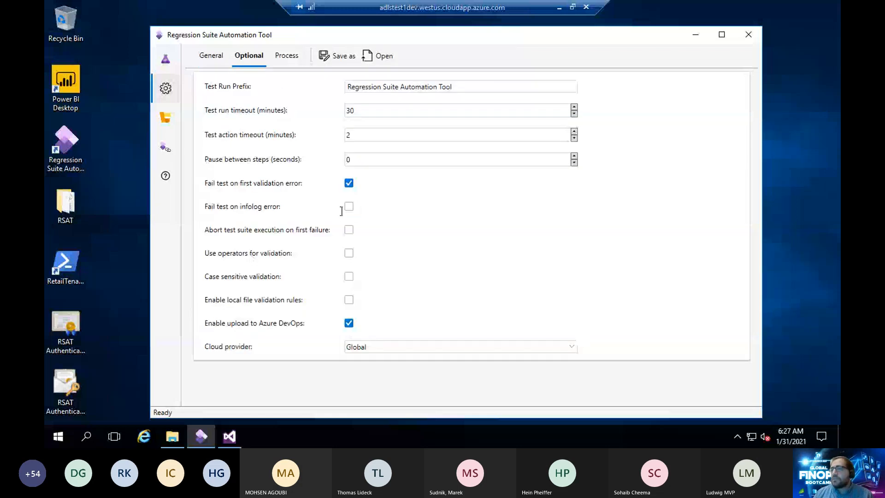
pyautogui.click(472, 86)
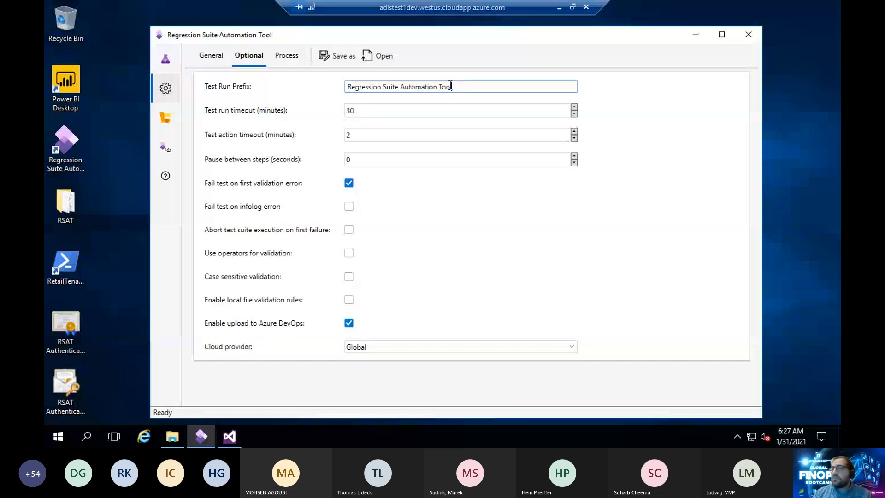
pyautogui.moveTo(451, 86); pyautogui.dragTo(345, 88)
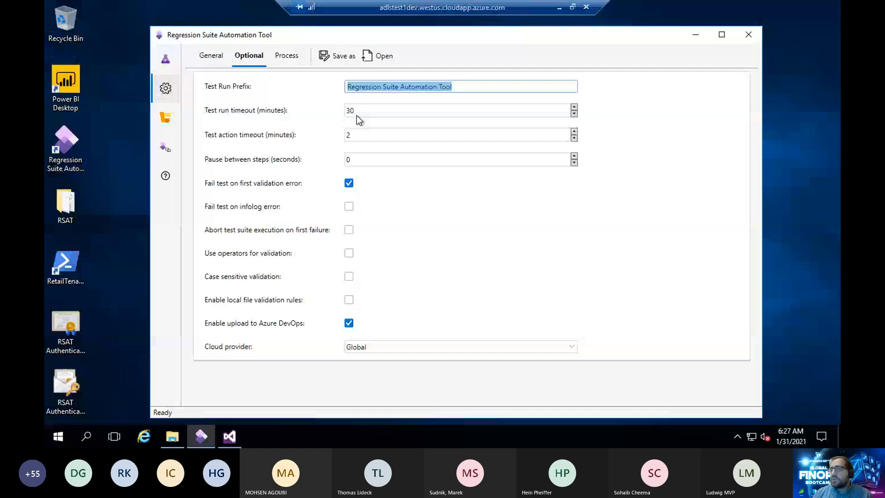
# Try out the sign-off tasks in the process settings with the work item type Issue, and return to the general settings
pyautogui.click(280, 57)
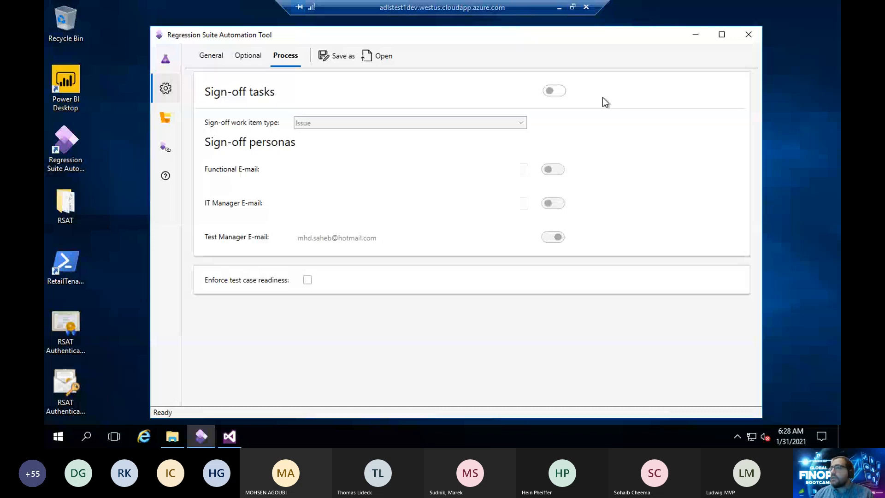
pyautogui.click(549, 93)
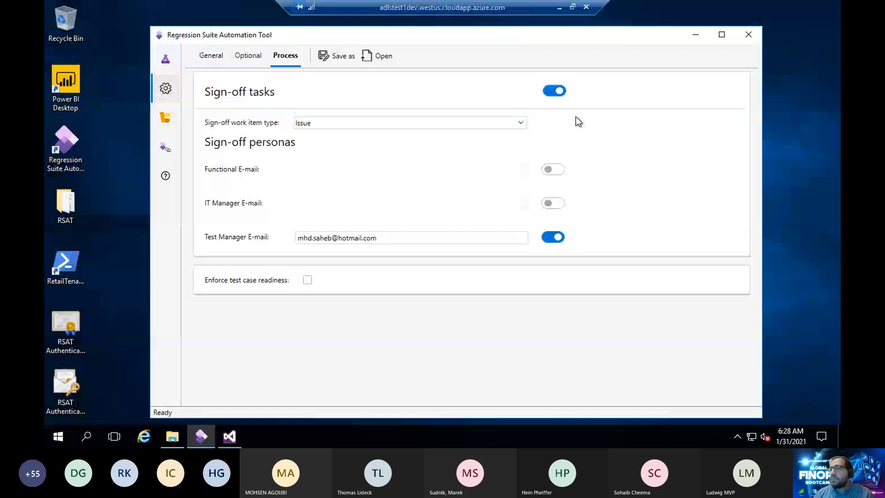
pyautogui.click(308, 124)
pyautogui.click(301, 141)
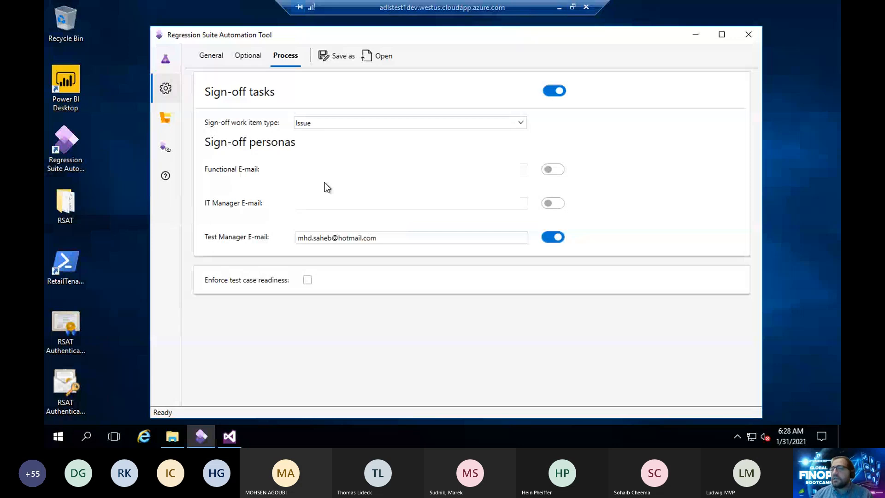
pyautogui.click(555, 92)
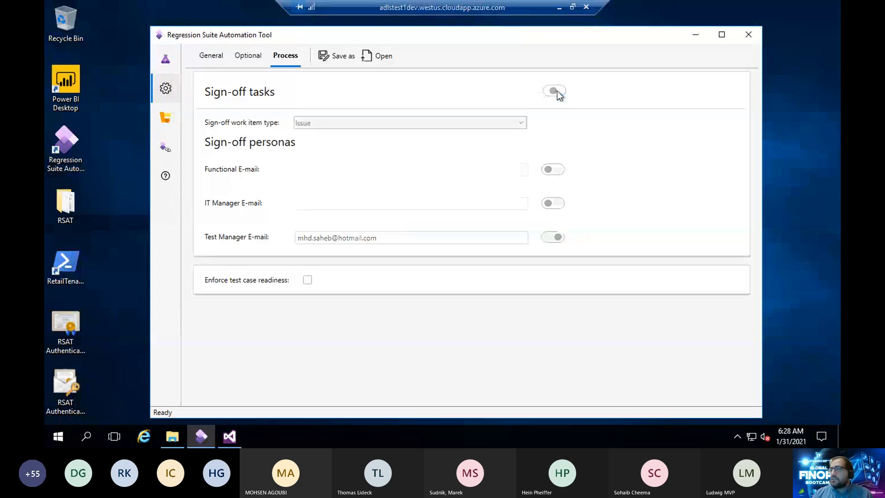
pyautogui.click(206, 62)
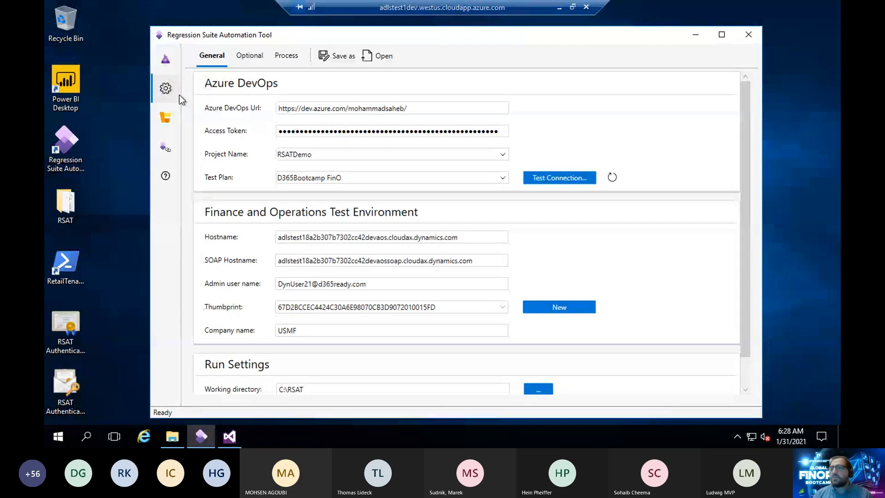
# View the D365Bootcamp FinO test cases, switch to Finance and Operations in the browser and start a new session
pyautogui.click(166, 59)
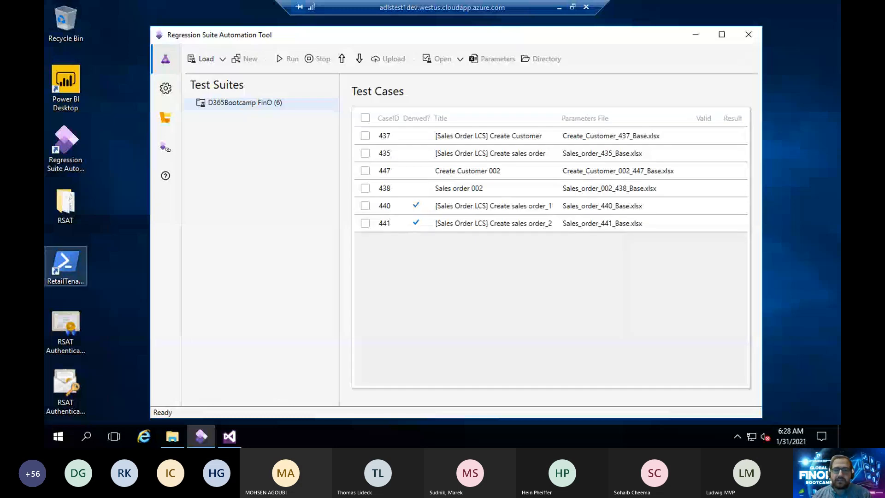
pyautogui.click(559, 7)
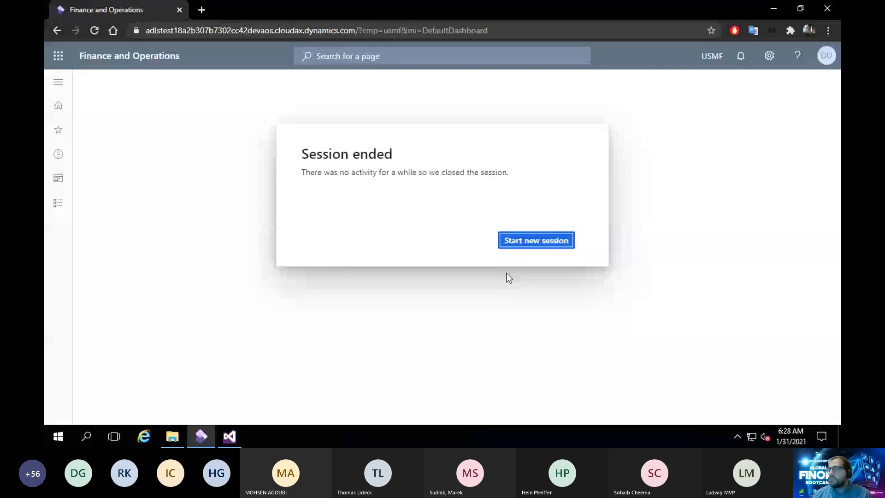
pyautogui.click(527, 241)
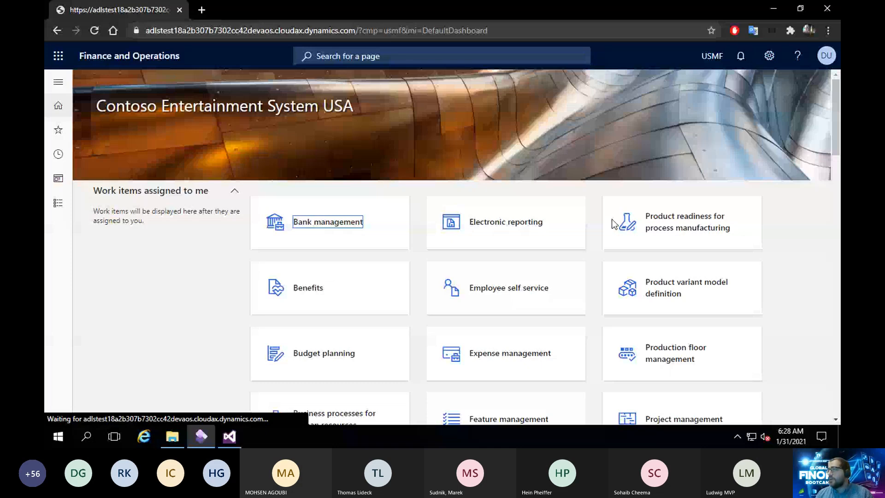
# Start a new Task recorder recording named Create Customer
pyautogui.click(769, 56)
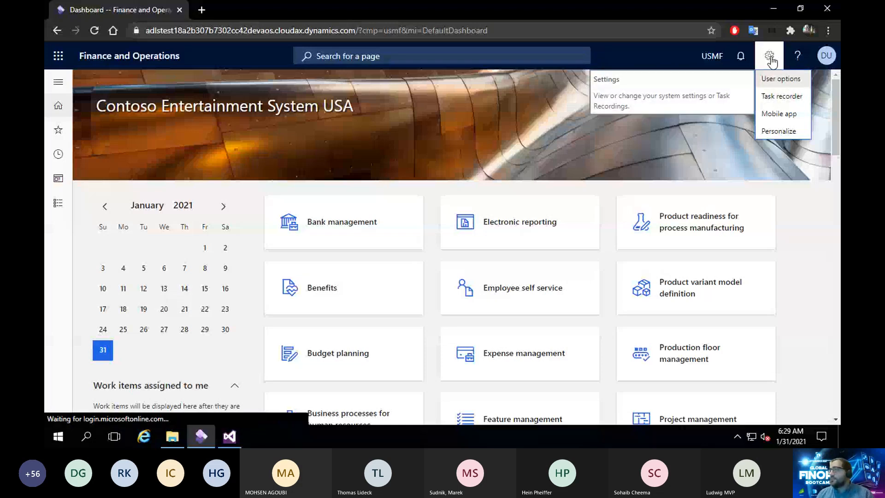
pyautogui.click(773, 97)
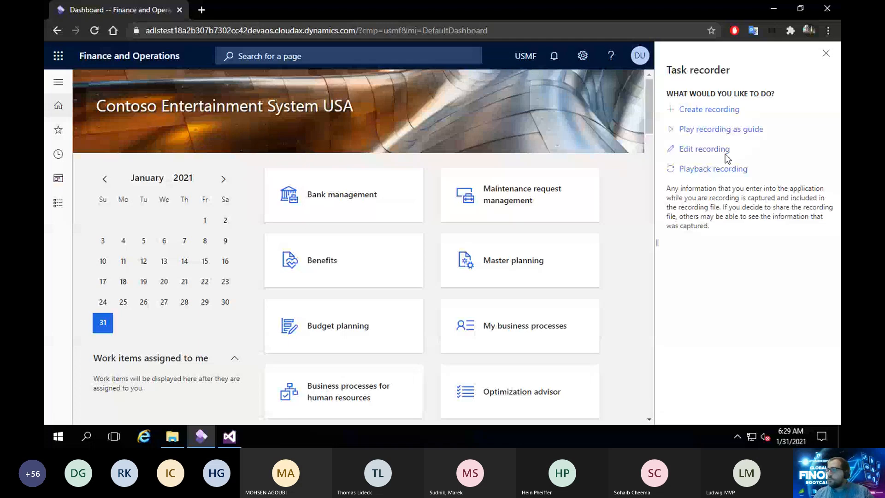
pyautogui.click(709, 109)
pyautogui.click(719, 167)
pyautogui.write('Create C')
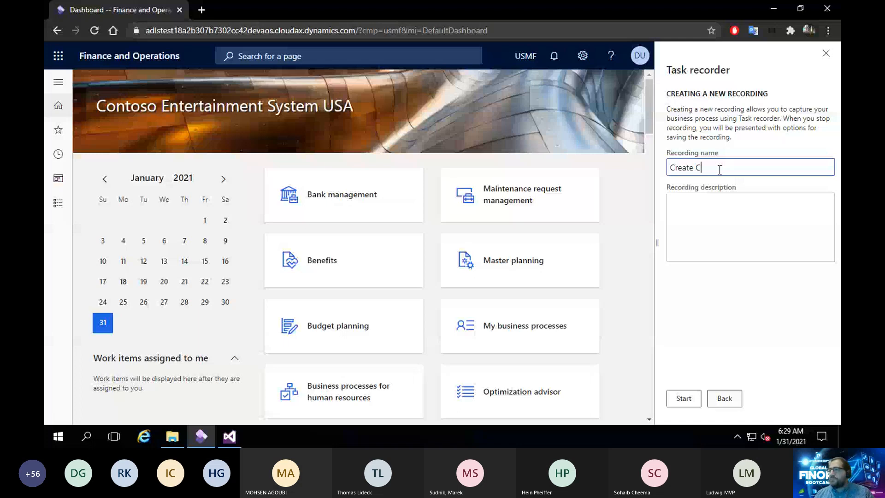
pyautogui.write('ustomer')
pyautogui.click(683, 398)
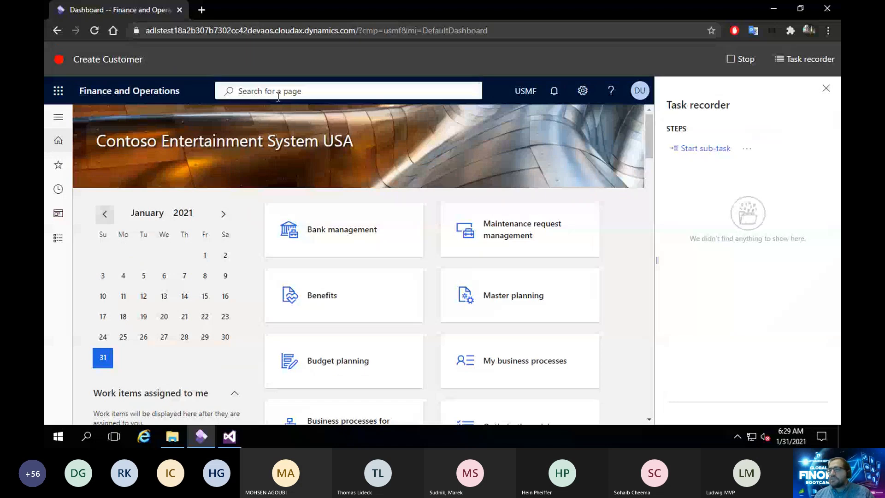
# Open the All customers list in Accounts receivable and start a new customer record
pyautogui.click(59, 239)
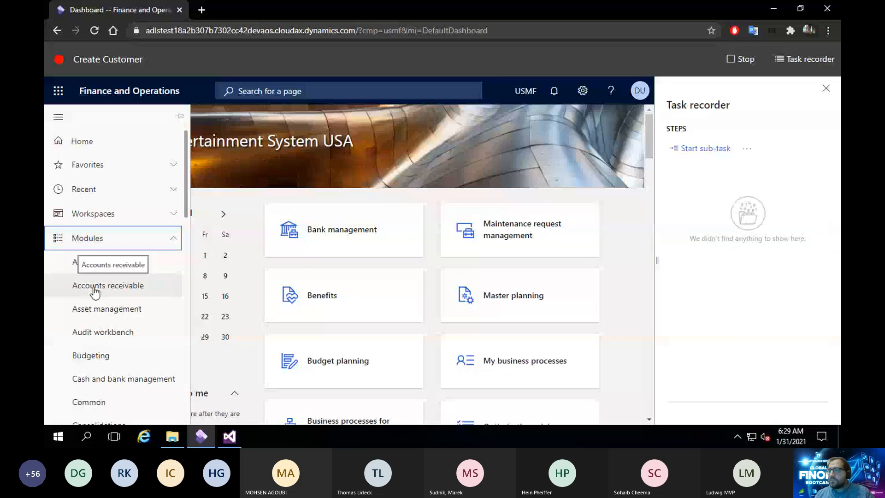
pyautogui.click(95, 287)
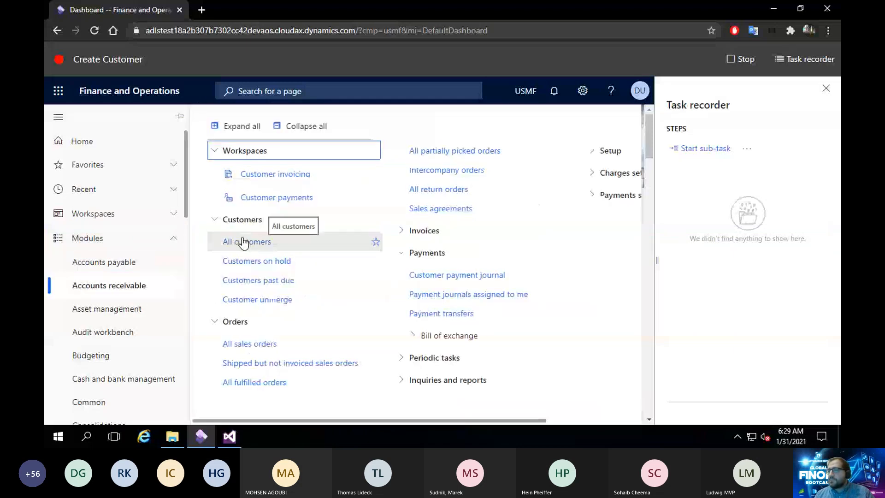
pyautogui.click(243, 243)
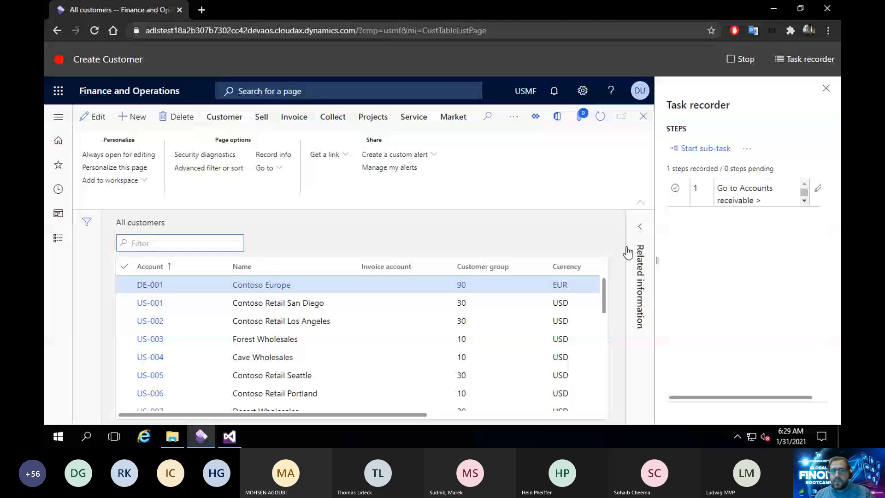
pyautogui.hotkey('alt', 'n')
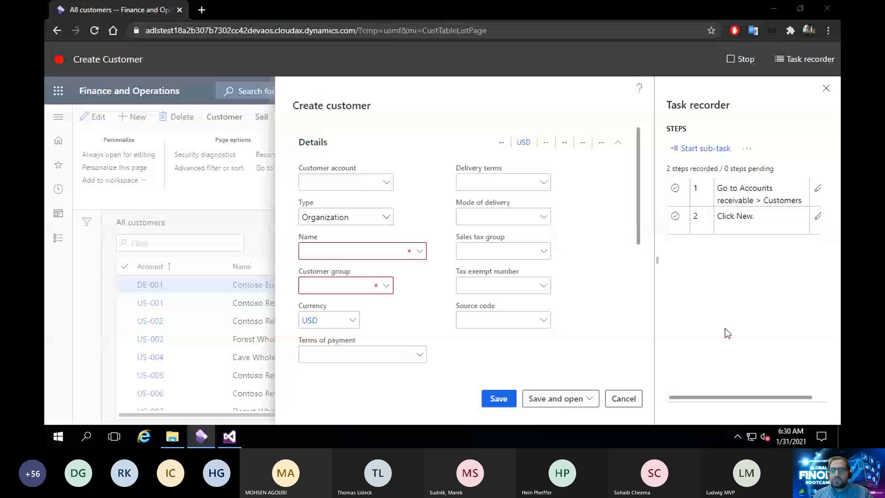
# Fill in the customer account and the name GlobalFinOps using the matching record, and set the customer group to 80
pyautogui.click(346, 184)
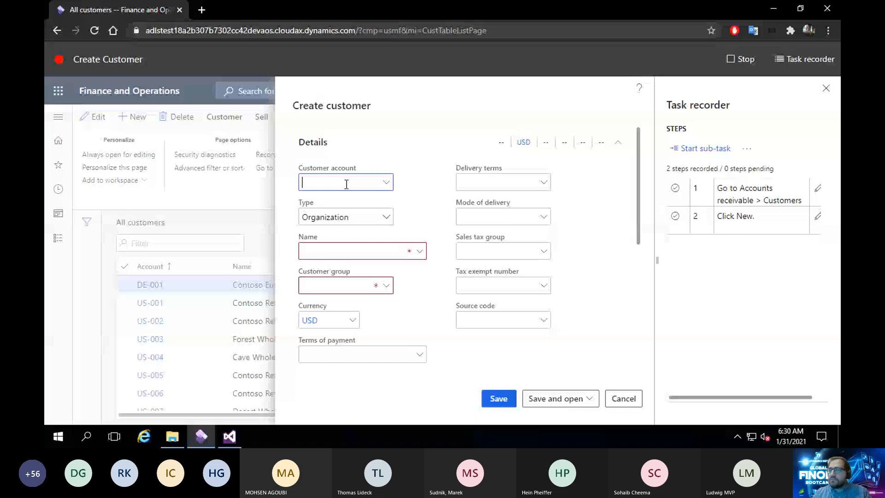
pyautogui.write('GFO!1')
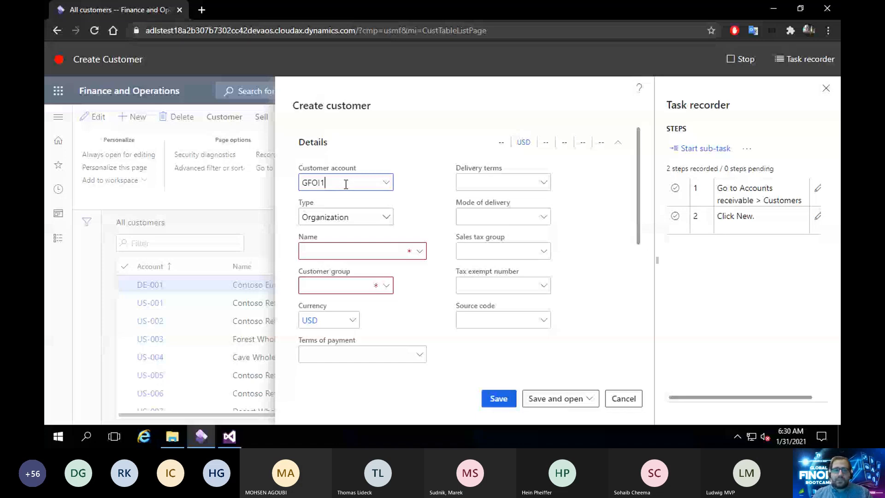
pyautogui.click(337, 249)
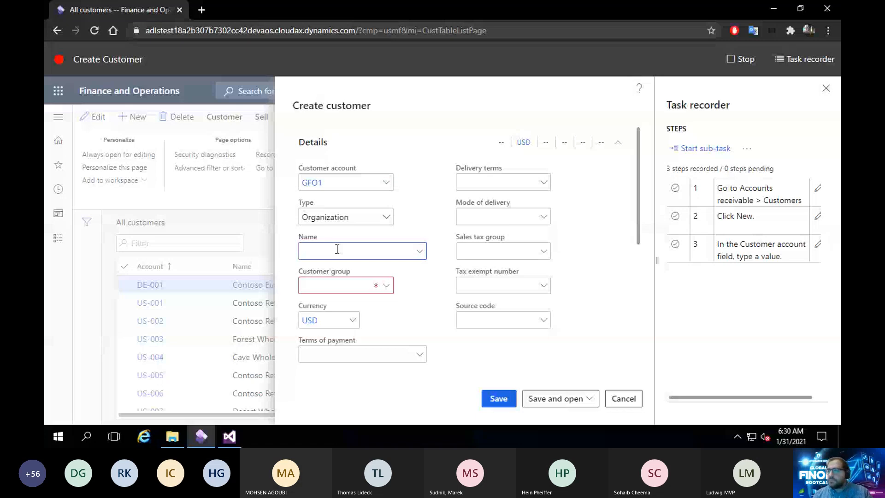
pyautogui.write('GlobalFinOps')
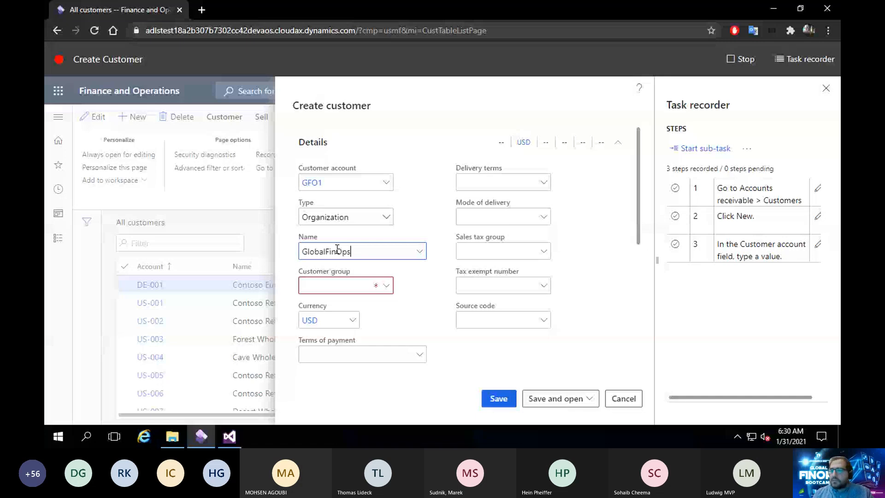
pyautogui.click(340, 290)
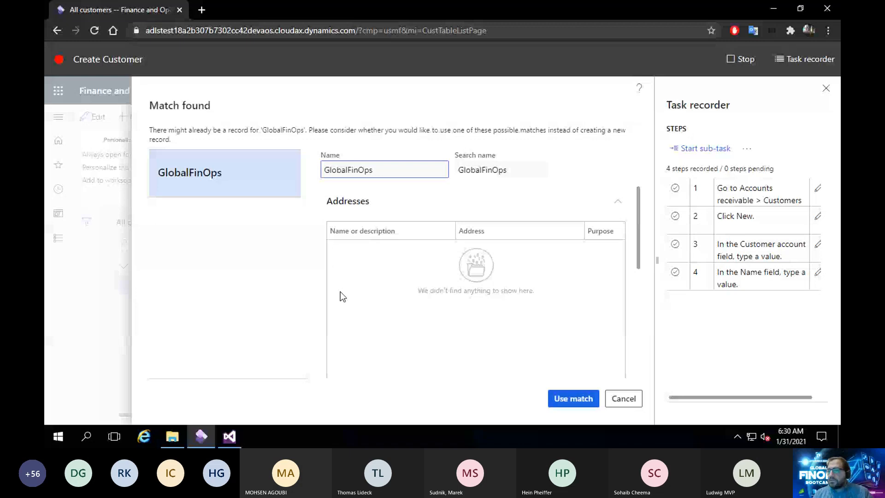
pyautogui.click(573, 399)
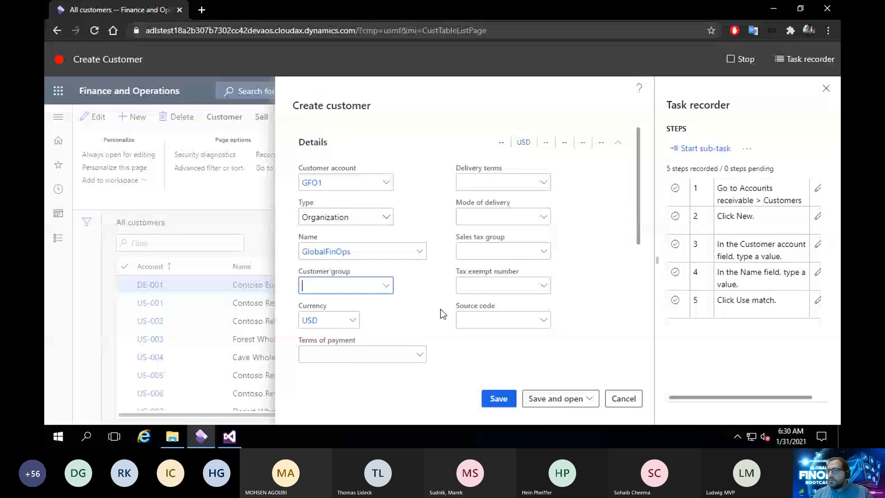
pyautogui.write('80')
pyautogui.scroll(-3, 644, 293)
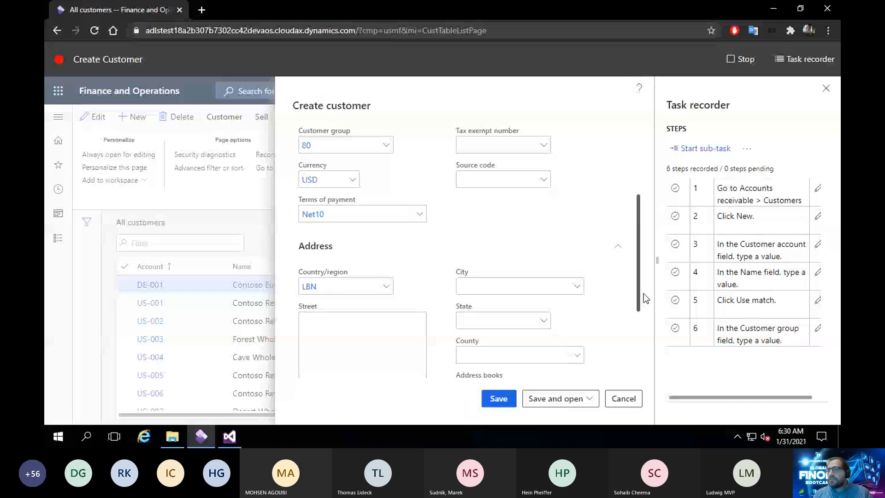
# Copy the Customer account value through the field's Task recorder options and save the new customer
pyautogui.scroll(3, 643, 293)
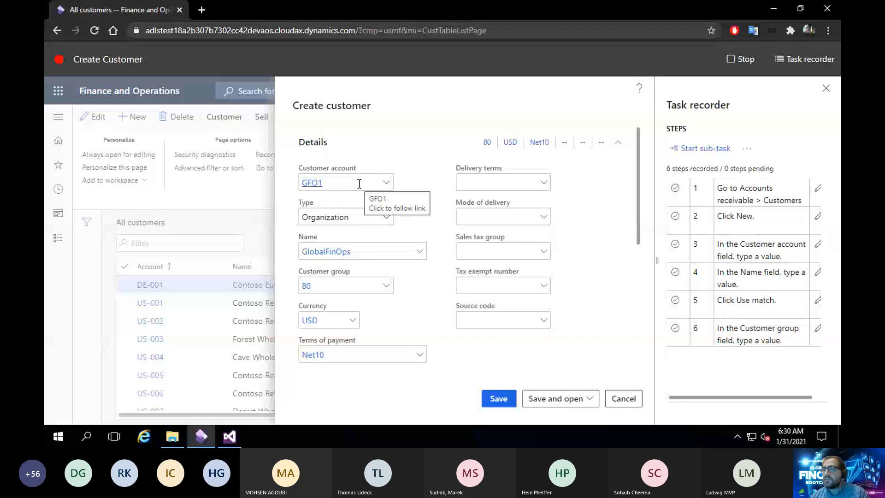
pyautogui.rightClick(360, 183)
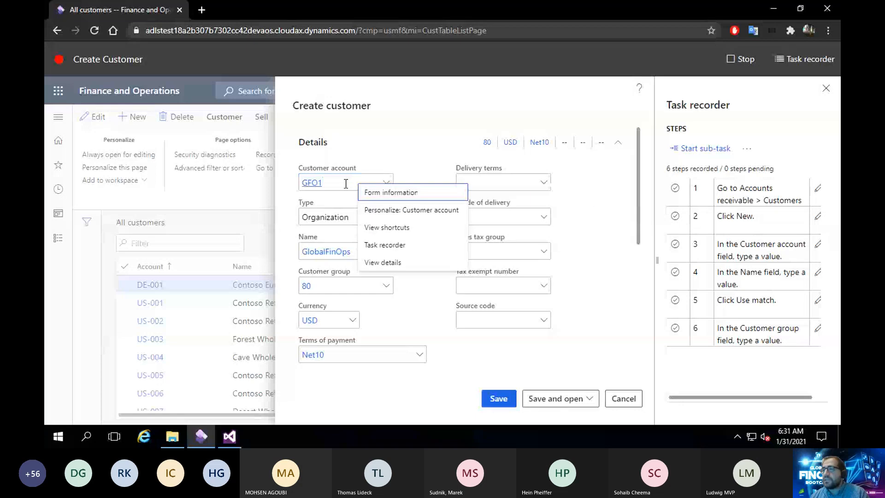
pyautogui.moveTo(362, 247)
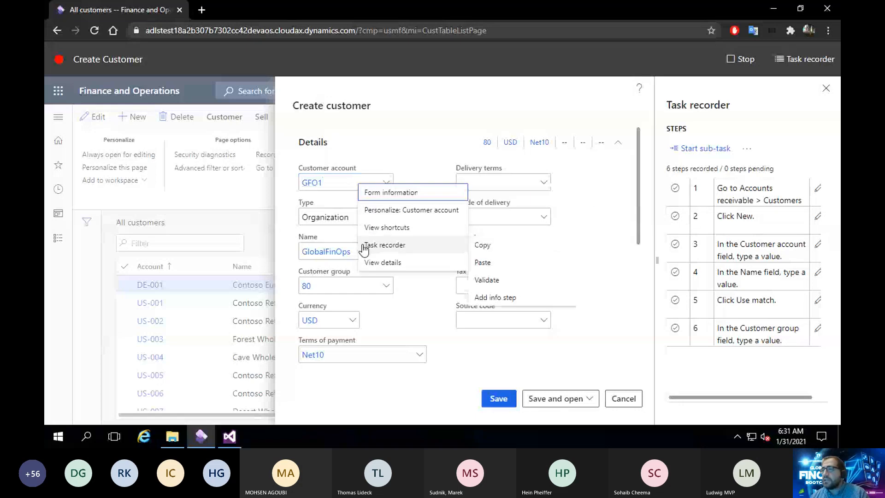
pyautogui.click(484, 246)
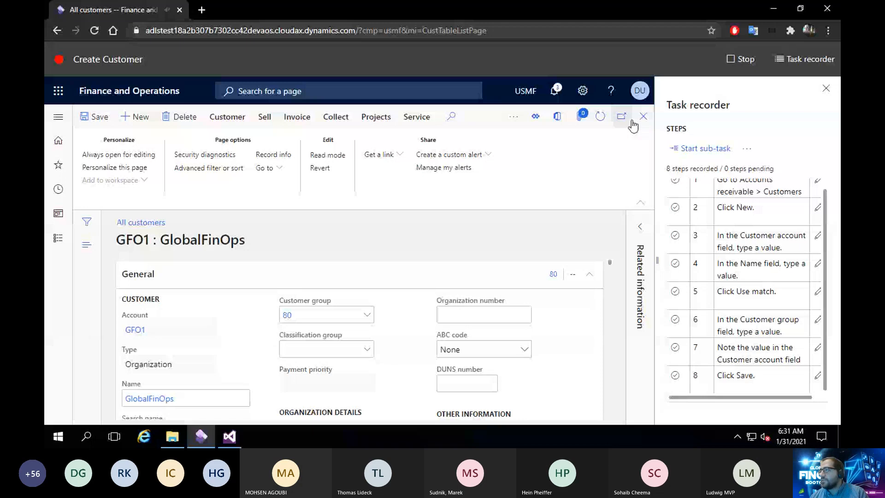
# Stop the Create Customer recording and start saving it to Lifecycle Services
pyautogui.click(741, 59)
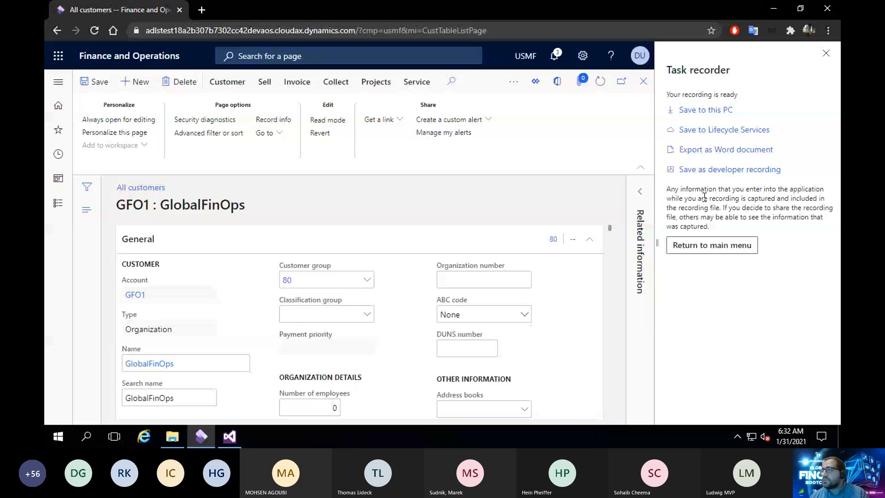
pyautogui.click(714, 134)
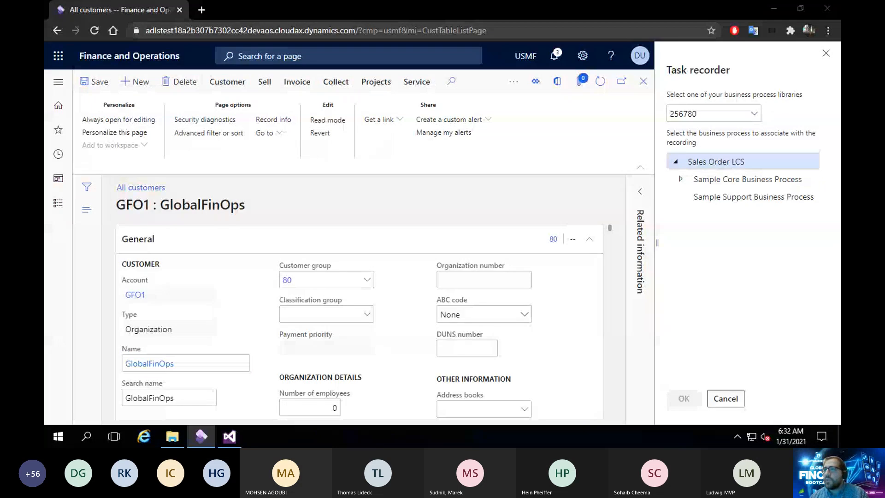
# Switch to the Lifecycle Services project settings and review the Azure DevOps site URL, linked project and work item type mapping
pyautogui.hotkey('alt', 'Tab')
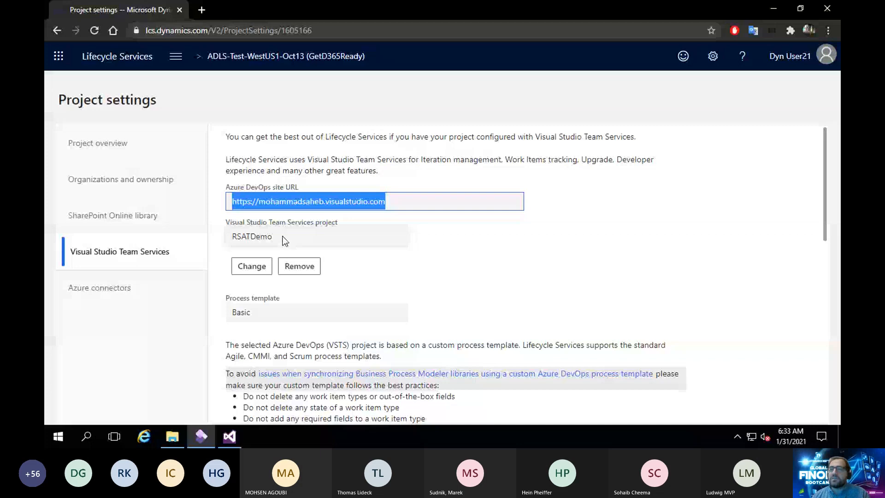
pyautogui.doubleClick(283, 237)
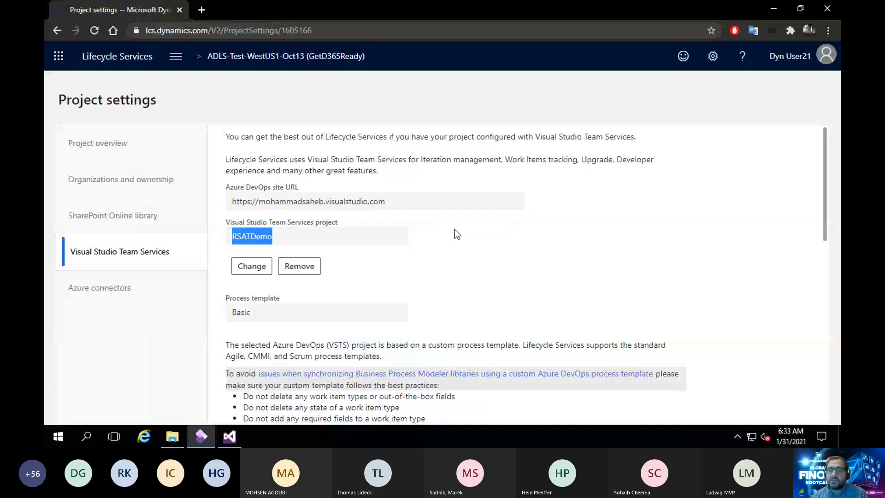
pyautogui.click(454, 229)
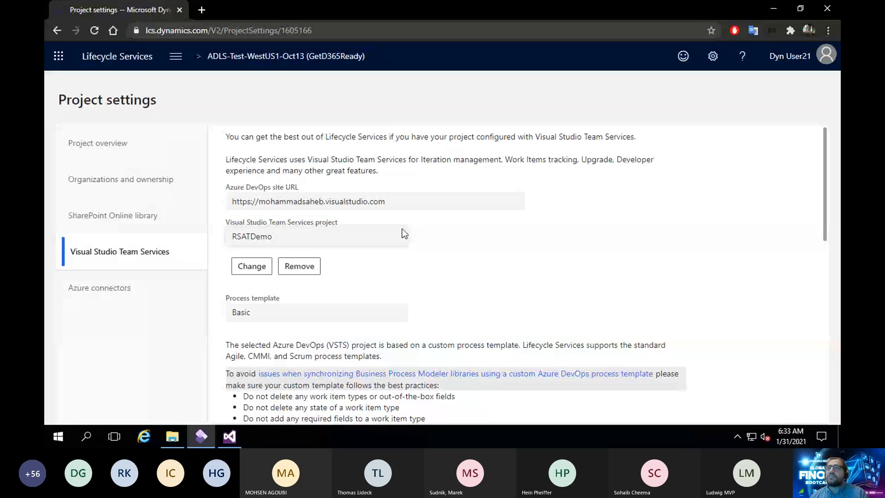
pyautogui.tripleClick(284, 202)
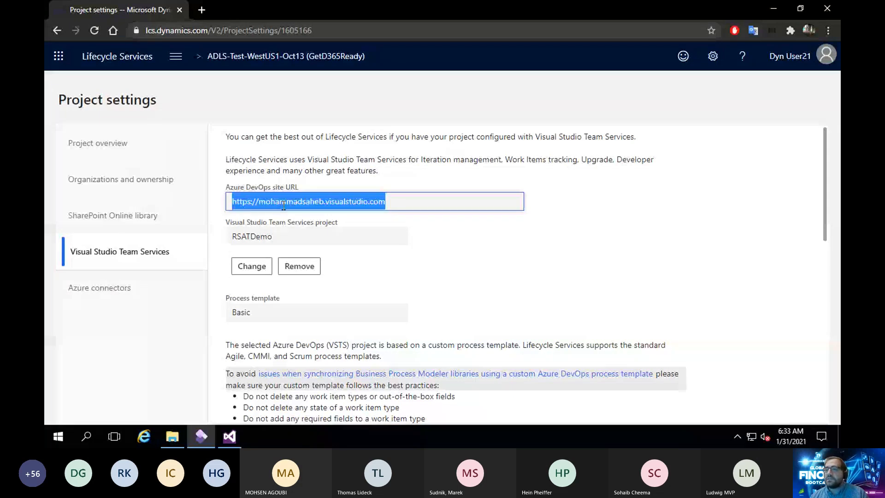
pyautogui.scroll(-6, 426, 331)
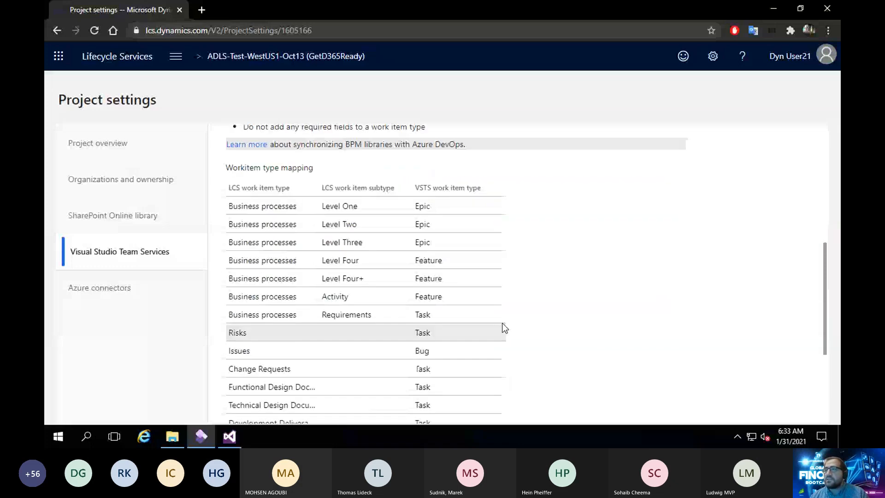
pyautogui.moveTo(825, 261); pyautogui.dragTo(829, 256)
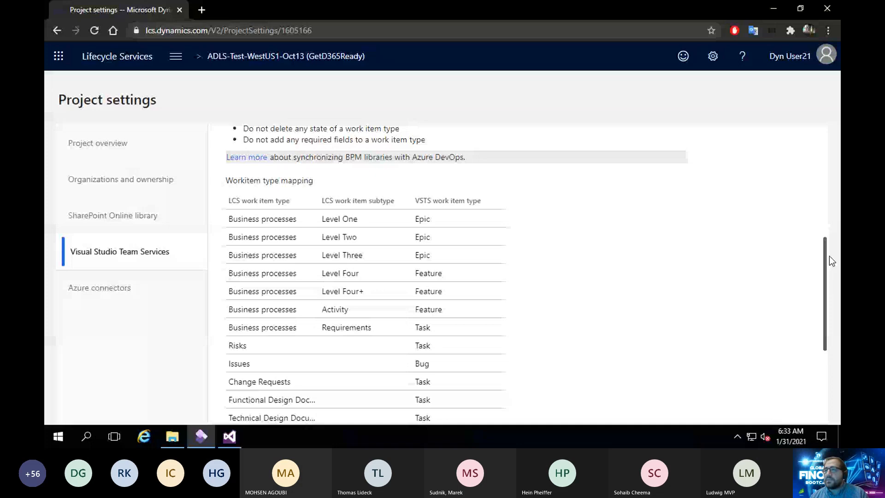
# Go from the project dashboard to Business process modeler and open the GlobalFinOps project library
pyautogui.click(304, 57)
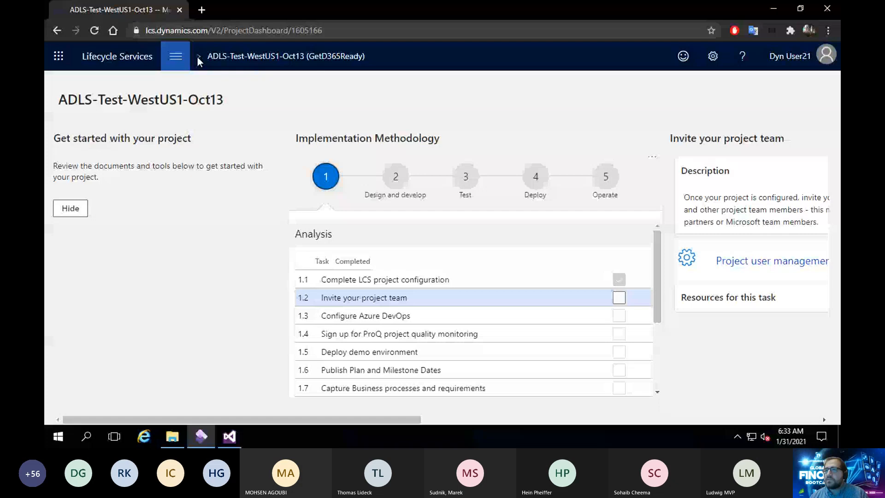
pyautogui.click(176, 56)
pyautogui.click(318, 95)
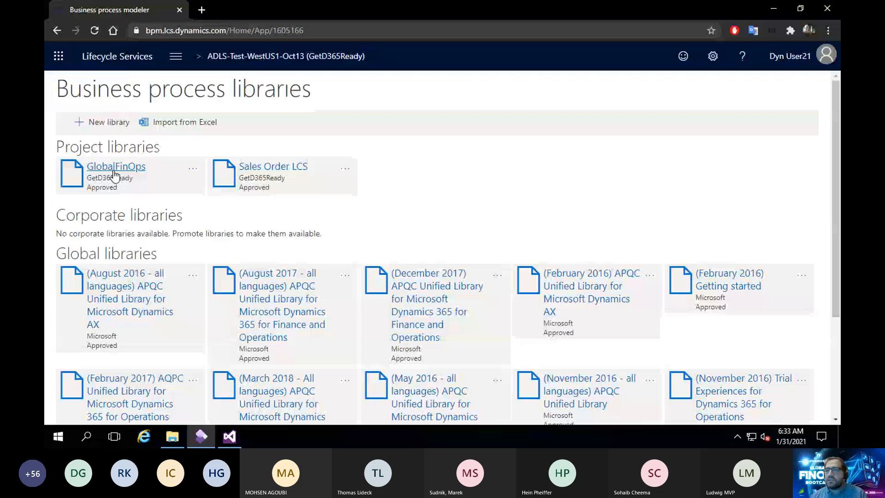
pyautogui.click(193, 170)
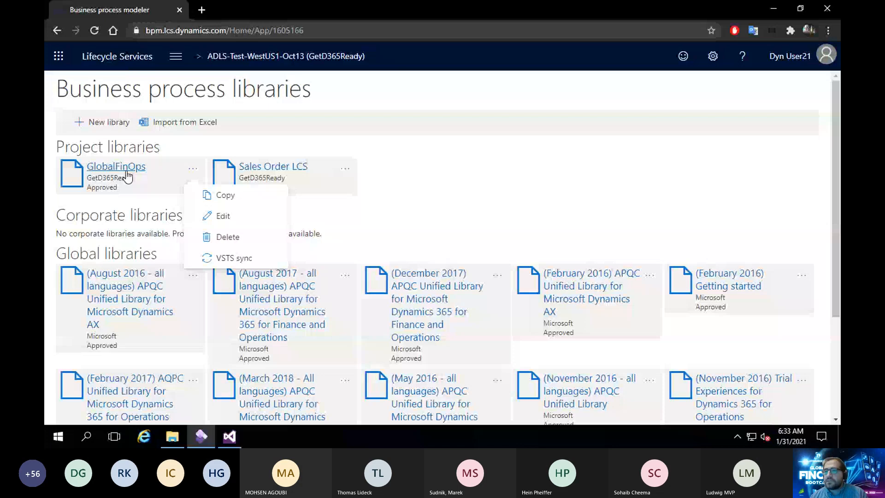
pyautogui.click(127, 171)
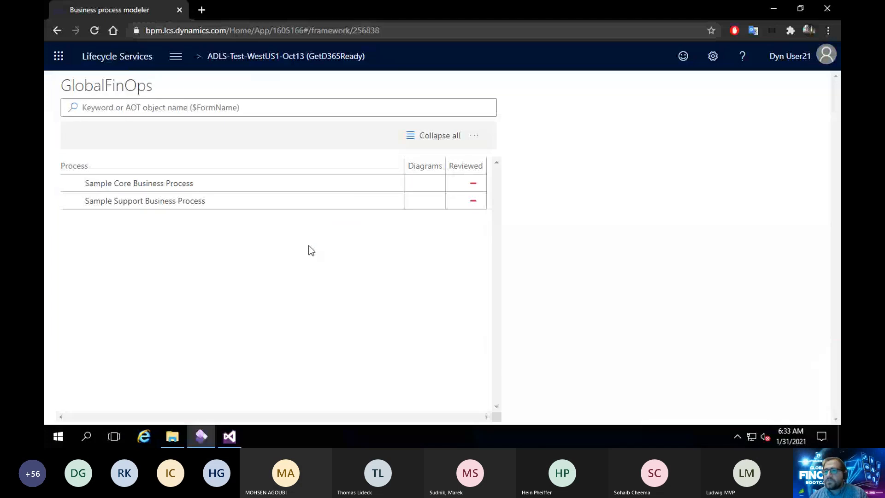
# Add a child process named Create customer under Sample Core Business Process and save it
pyautogui.click(119, 137)
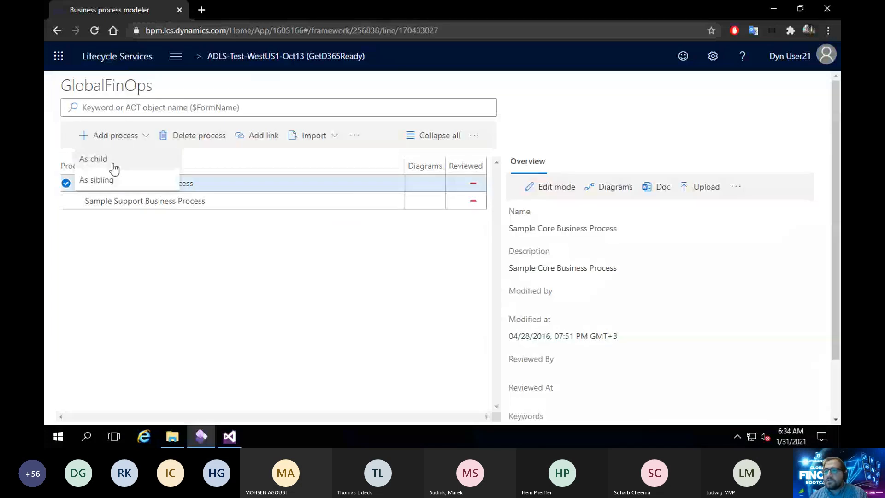
pyautogui.click(114, 161)
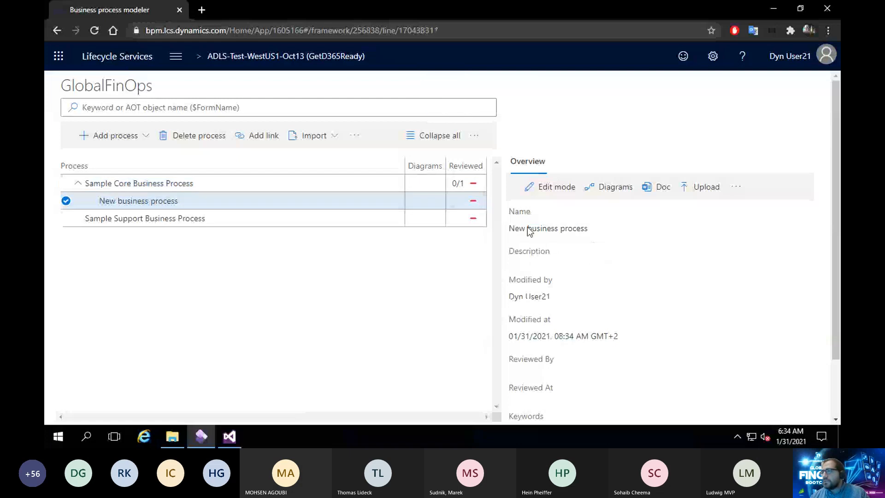
pyautogui.click(550, 189)
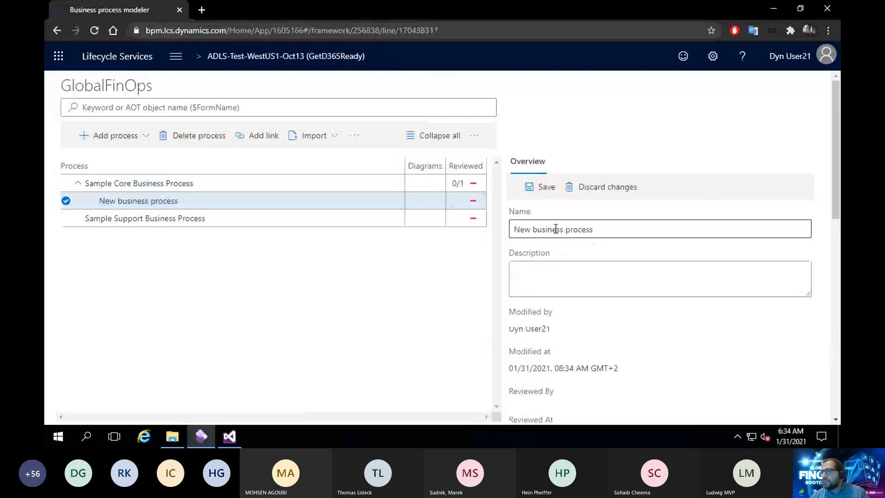
pyautogui.tripleClick(553, 227)
pyautogui.write('Crea')
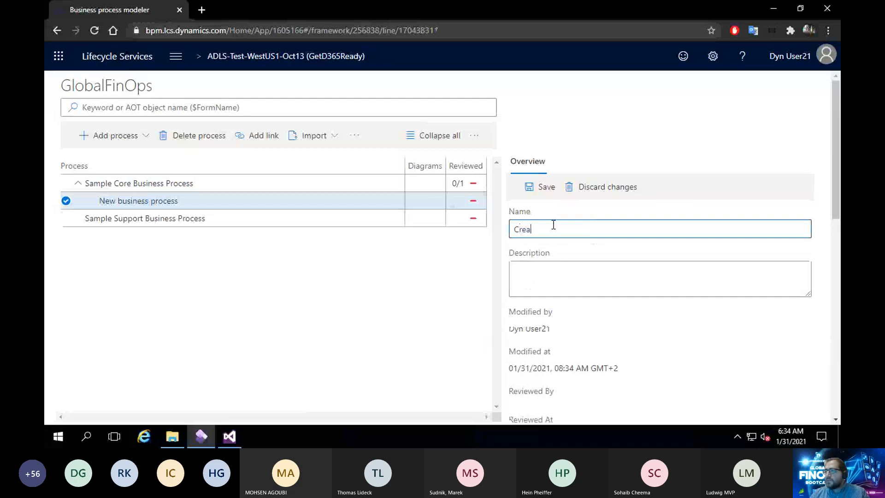
pyautogui.write('te customer')
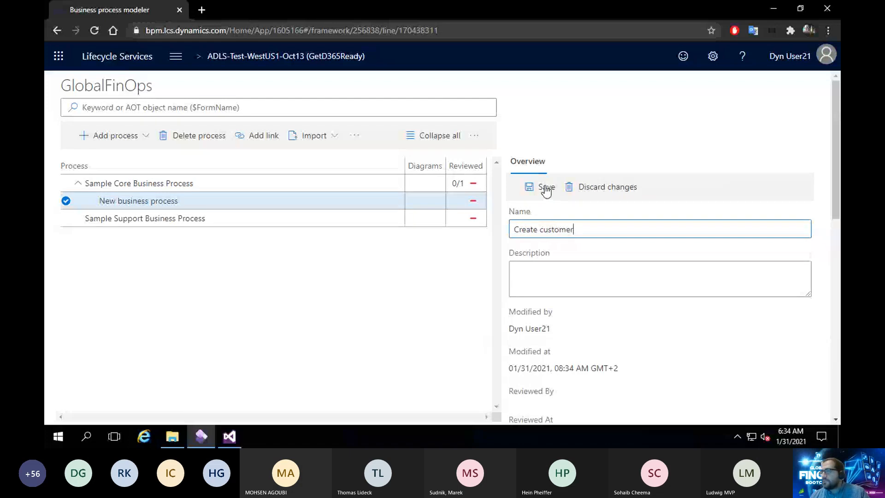
pyautogui.click(543, 187)
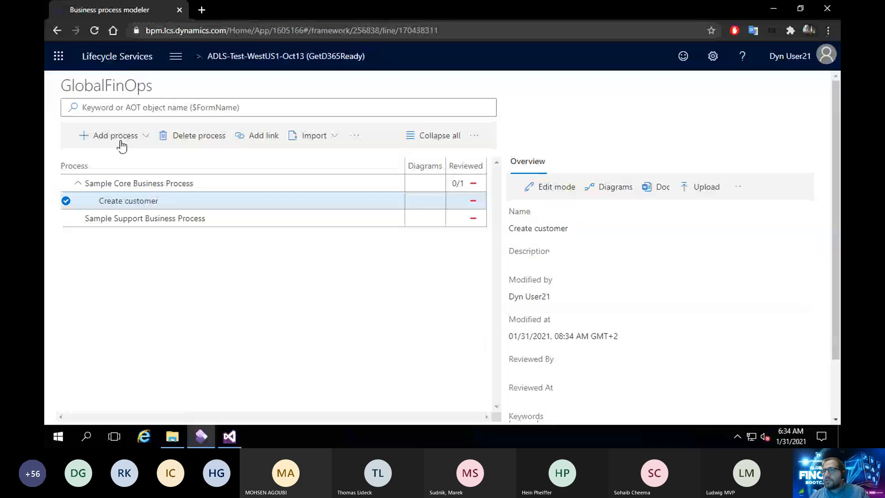
pyautogui.click(121, 146)
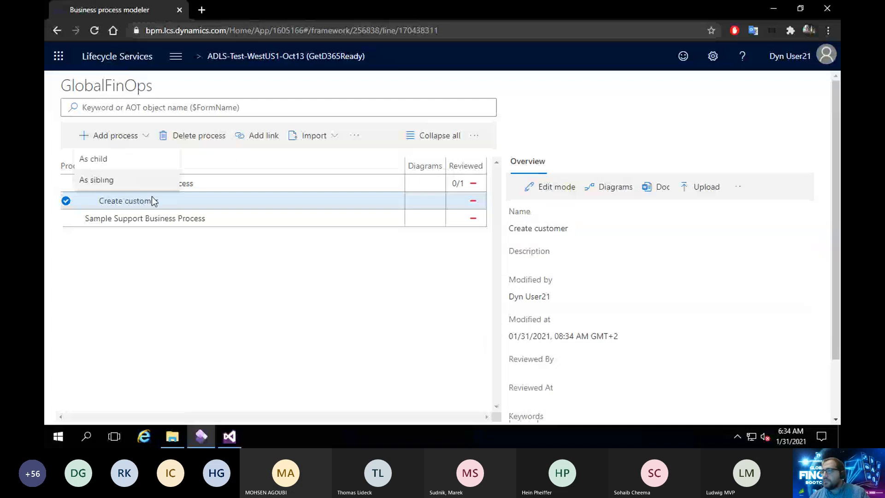
pyautogui.click(93, 159)
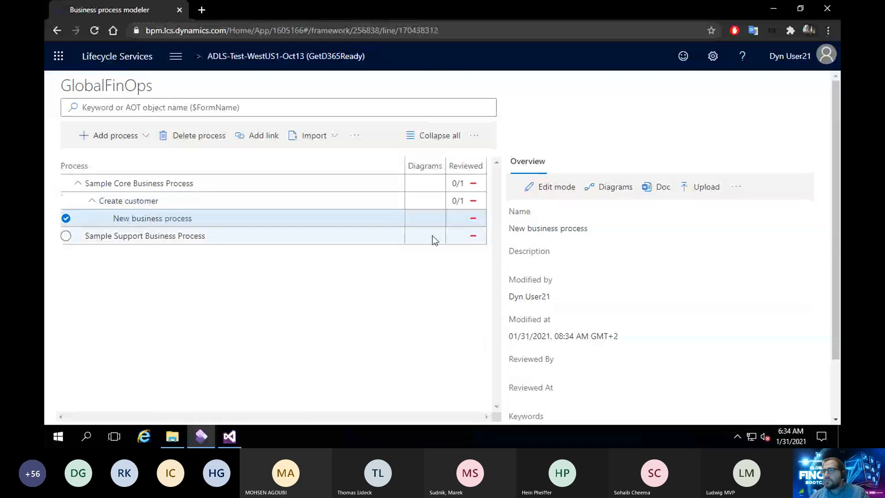
pyautogui.click(189, 139)
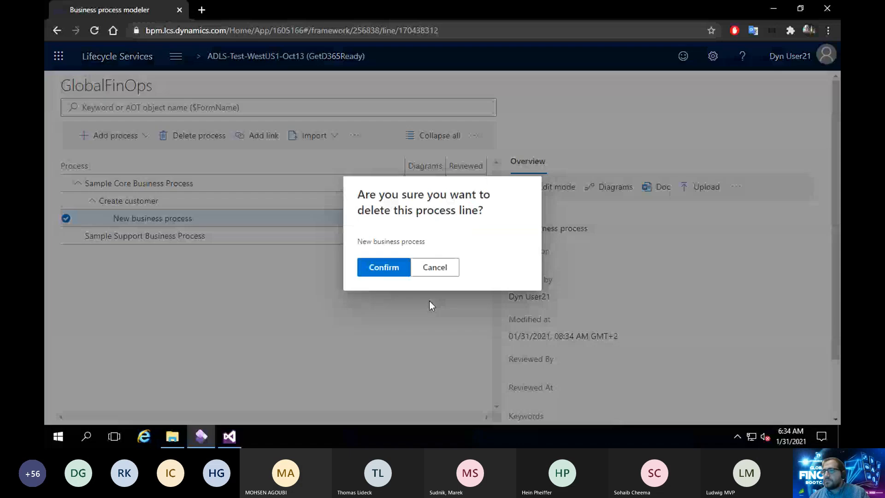
pyautogui.click(384, 268)
# Add another child process under Sample Core Business Process, name it Create Sales order and save it
pyautogui.click(130, 160)
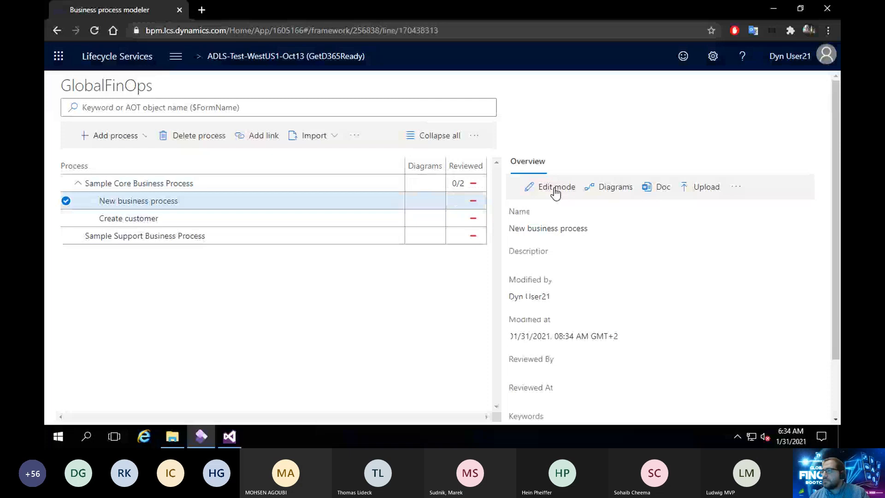
pyautogui.click(556, 188)
pyautogui.tripleClick(566, 229)
pyautogui.write('Create ')
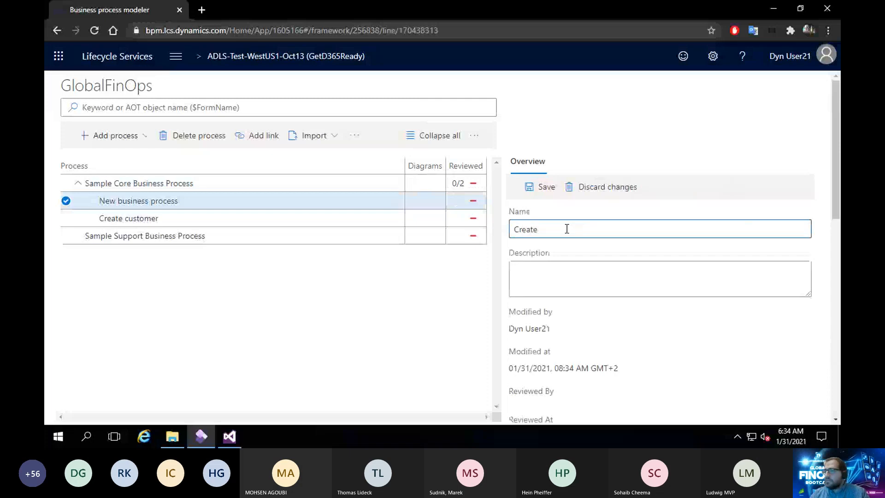
pyautogui.write('Sale')
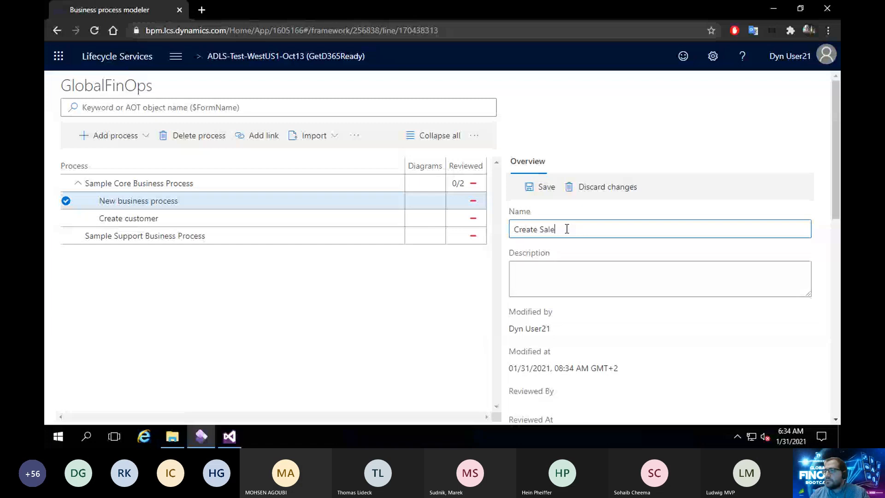
pyautogui.write('s order')
pyautogui.click(538, 186)
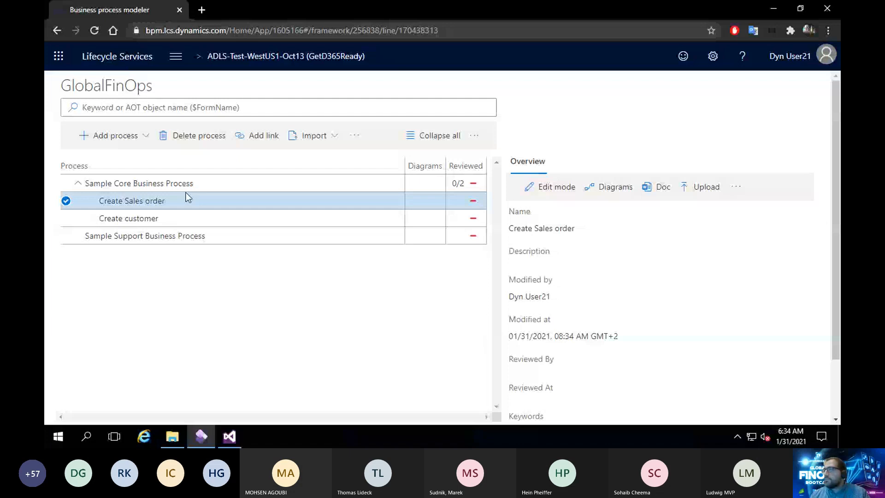
# Return to Finance and Operations and save the recording to the Create customer process in the GlobalFinOps library
pyautogui.click(770, 13)
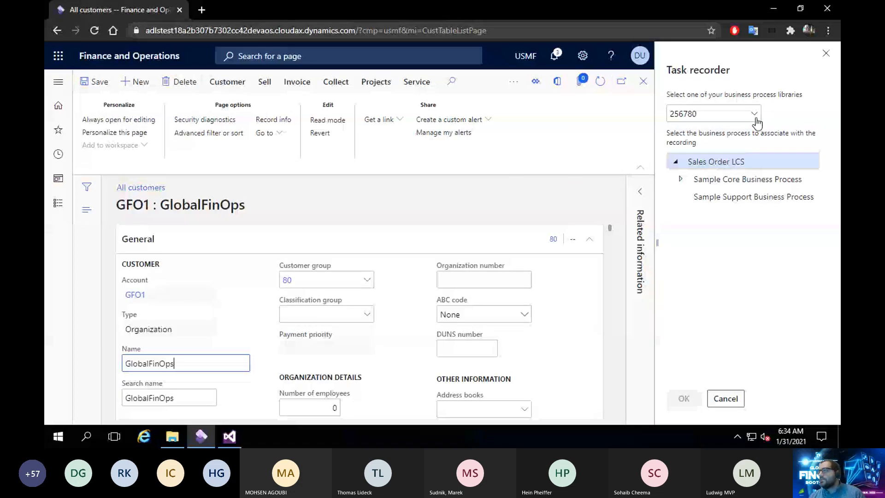
pyautogui.click(756, 123)
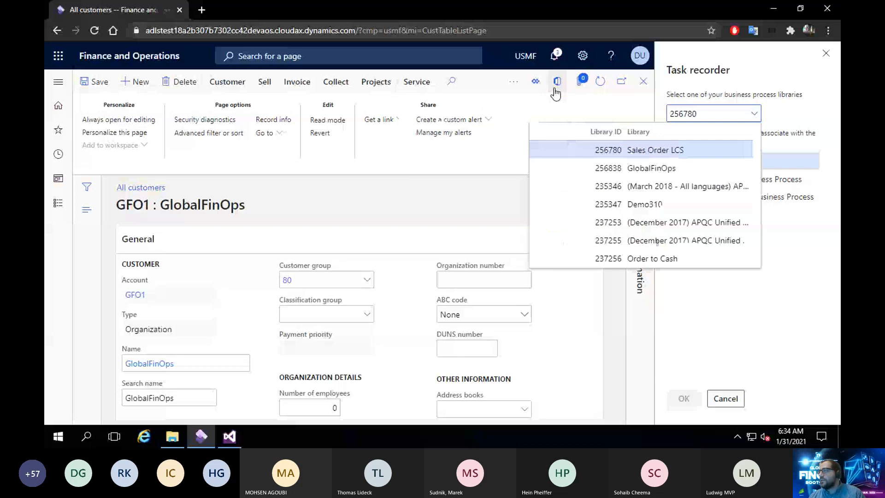
pyautogui.click(716, 167)
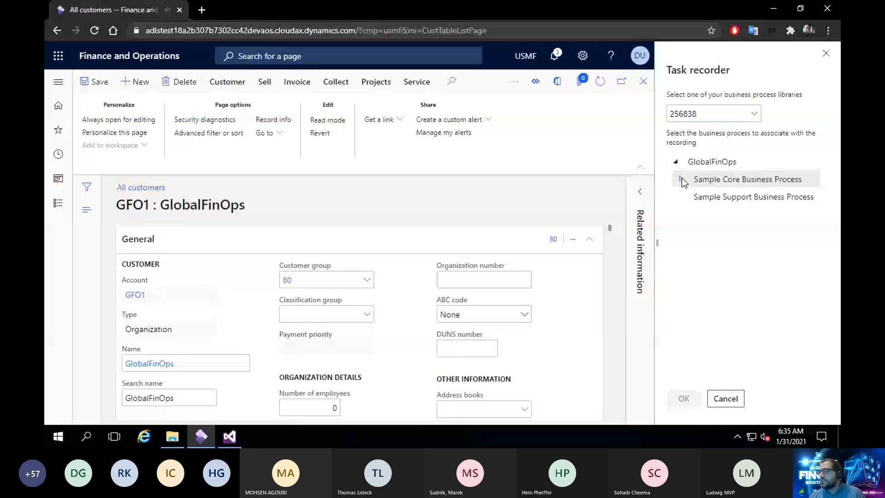
pyautogui.click(680, 179)
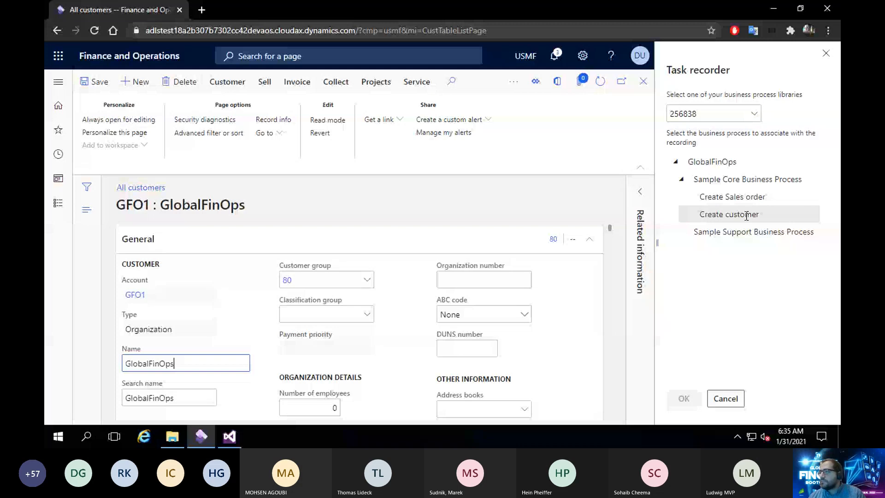
pyautogui.click(746, 215)
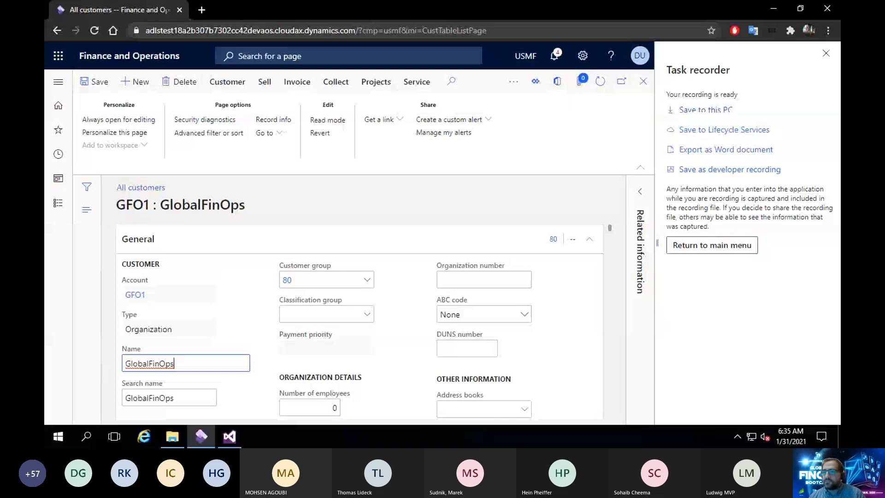
# Switch to Business process modeler, reload the GlobalFinOps library and select the Create customer process
pyautogui.hotkey('alt', 'Tab')
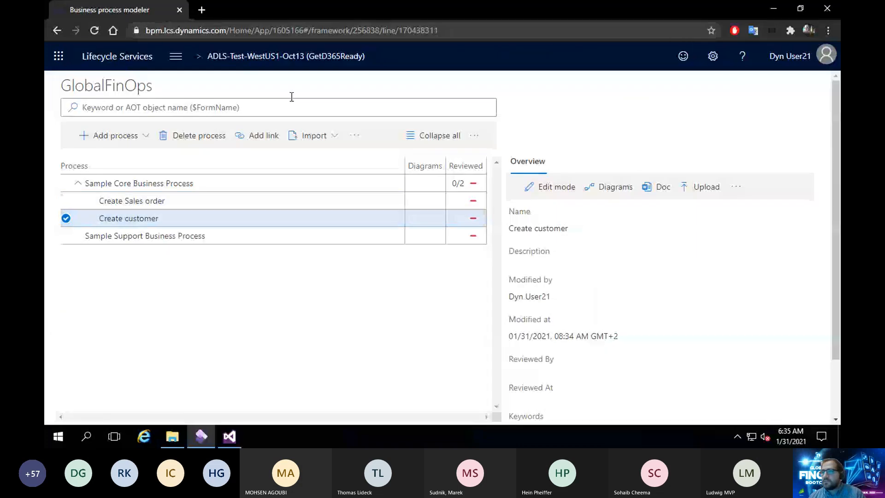
pyautogui.click(229, 26)
pyautogui.press('Return')
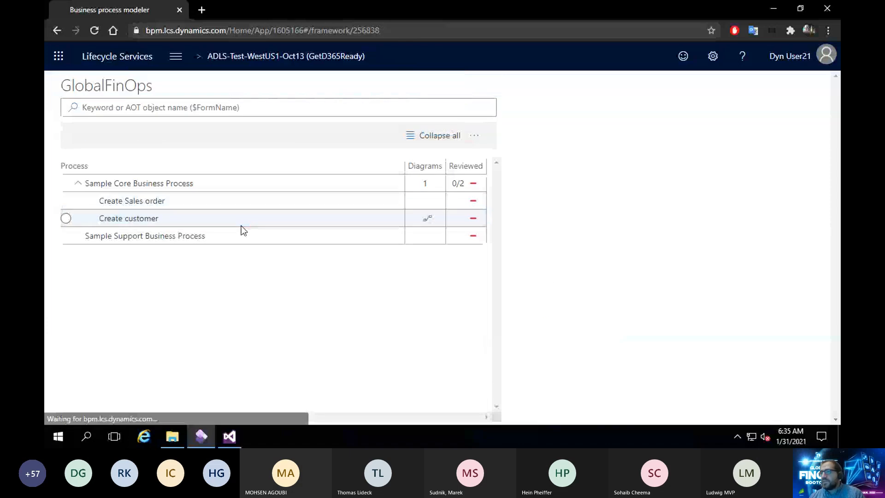
pyautogui.click(352, 229)
pyautogui.click(353, 217)
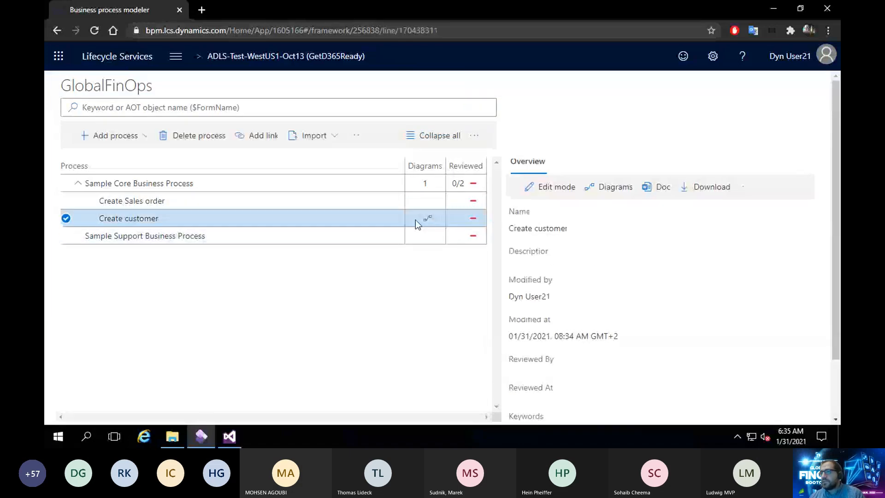
pyautogui.click(745, 199)
pyautogui.click(675, 223)
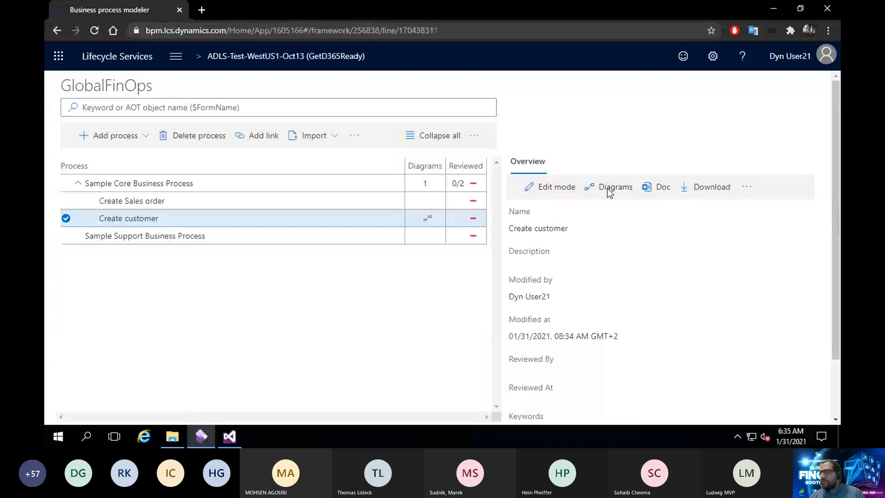
# Open the Create customer process diagram, review its flowchart and recorded process steps, and close it
pyautogui.click(607, 188)
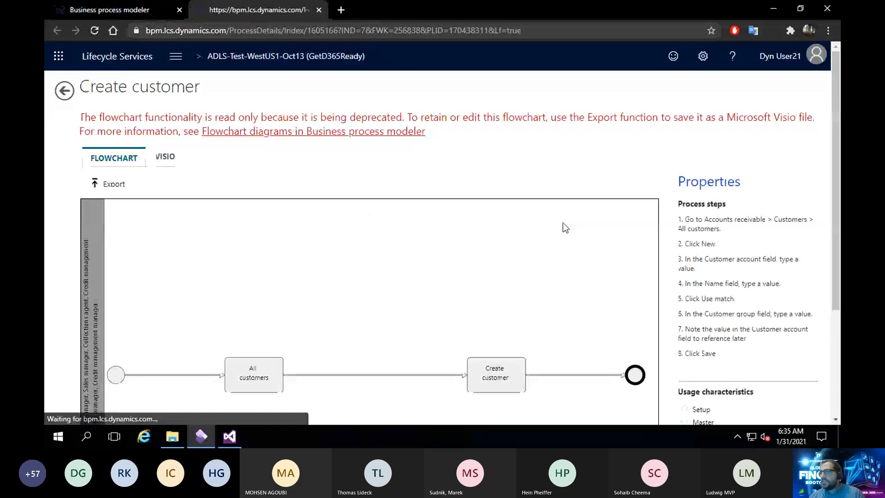
pyautogui.scroll(-2, 479, 253)
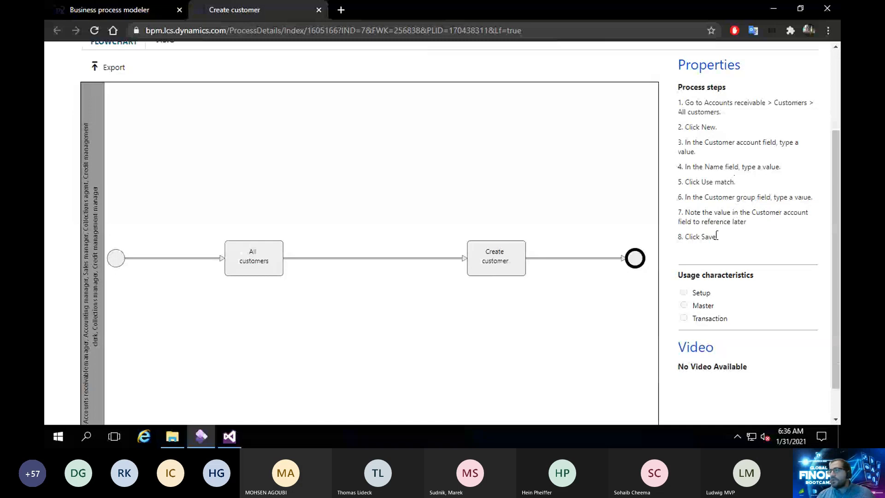
pyautogui.scroll(3, 74, 117)
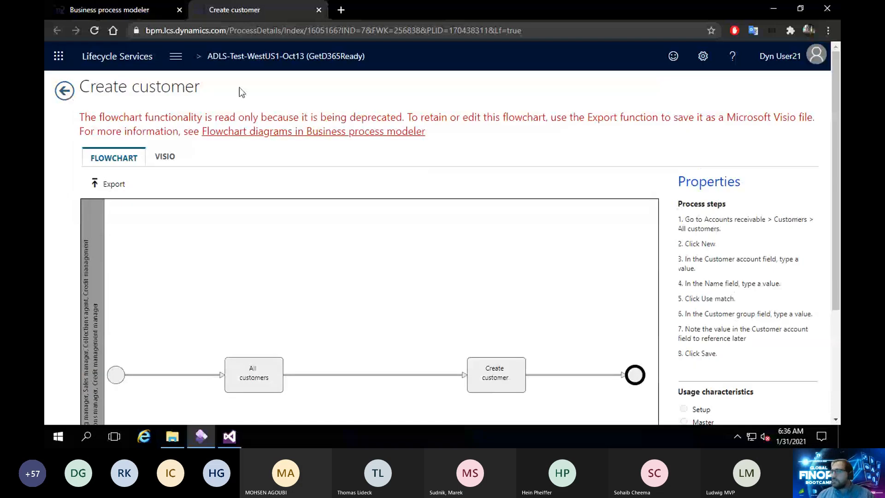
pyautogui.middleClick(216, 11)
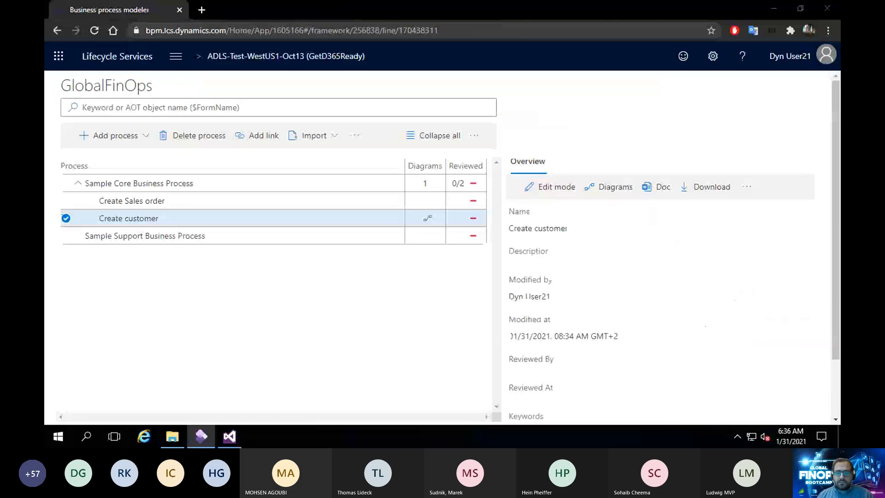
# Return to Finance and Operations, save the recording as a developer recording and go back to Task recorder's main menu
pyautogui.hotkey('alt', 'Tab')
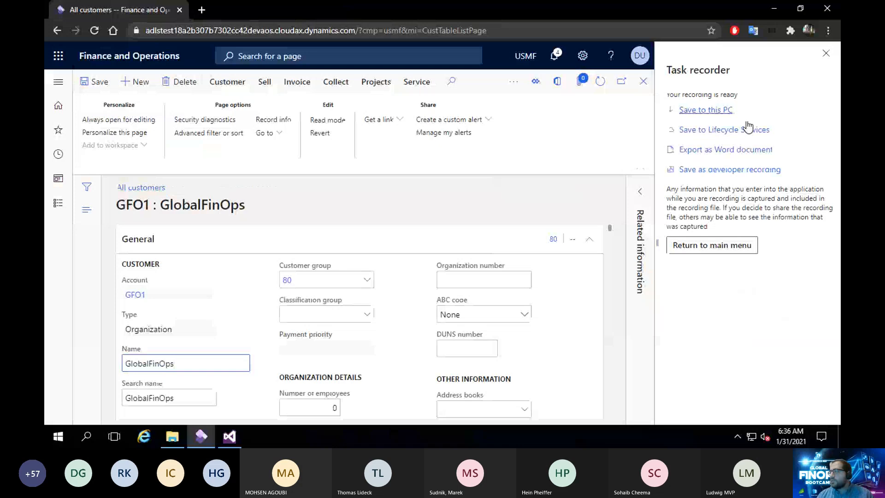
pyautogui.click(736, 171)
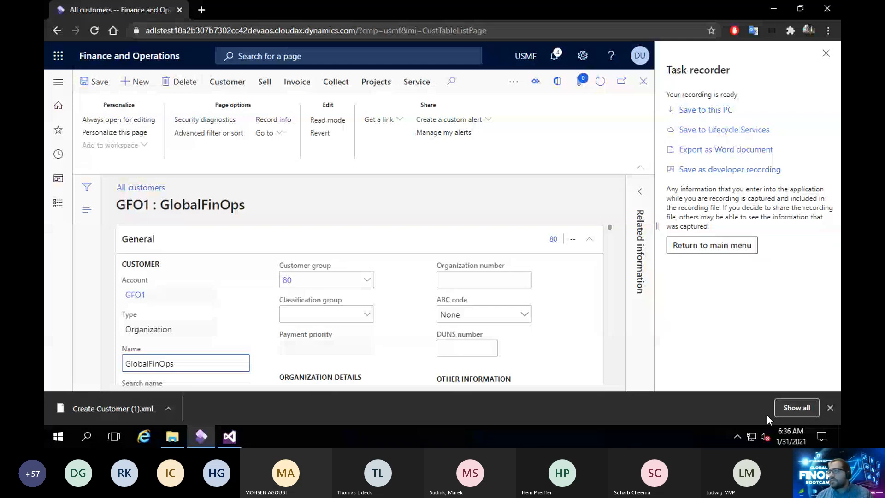
pyautogui.click(711, 245)
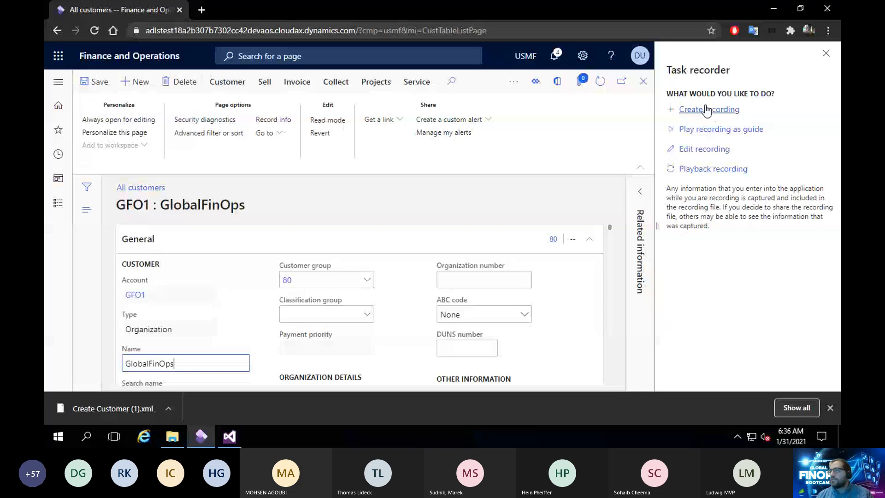
# Leave the customer page for the dashboard and start a new task recording named Create sales order
pyautogui.click(641, 91)
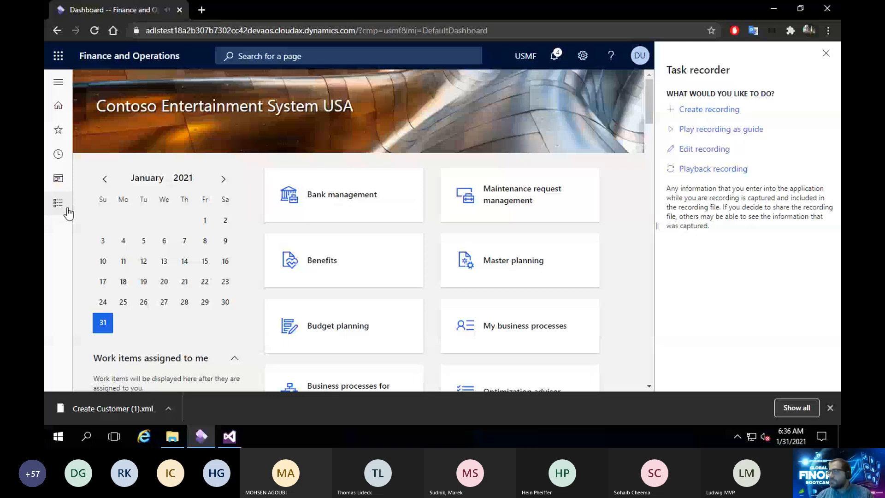
pyautogui.click(830, 407)
pyautogui.click(708, 109)
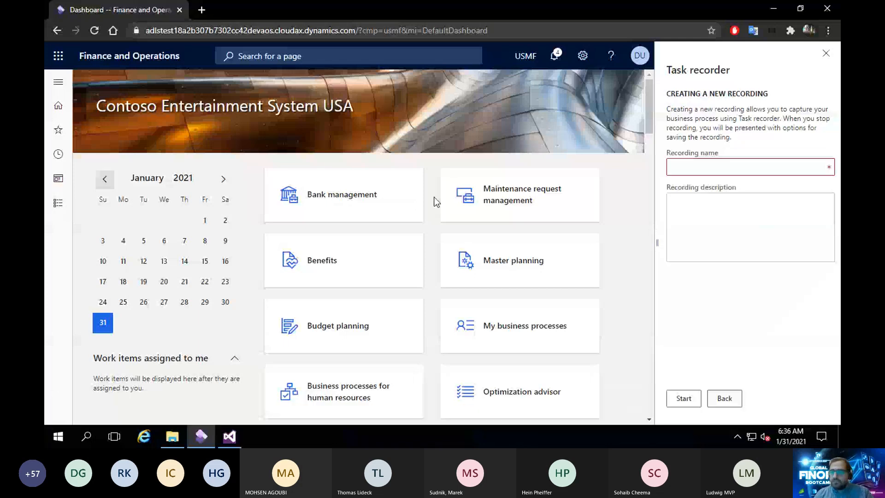
pyautogui.click(705, 163)
pyautogui.write('Crea')
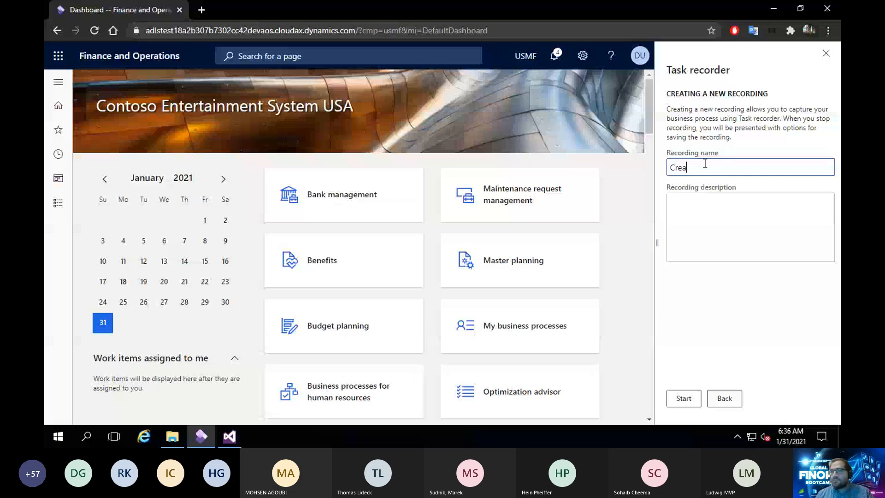
pyautogui.write('te sales order')
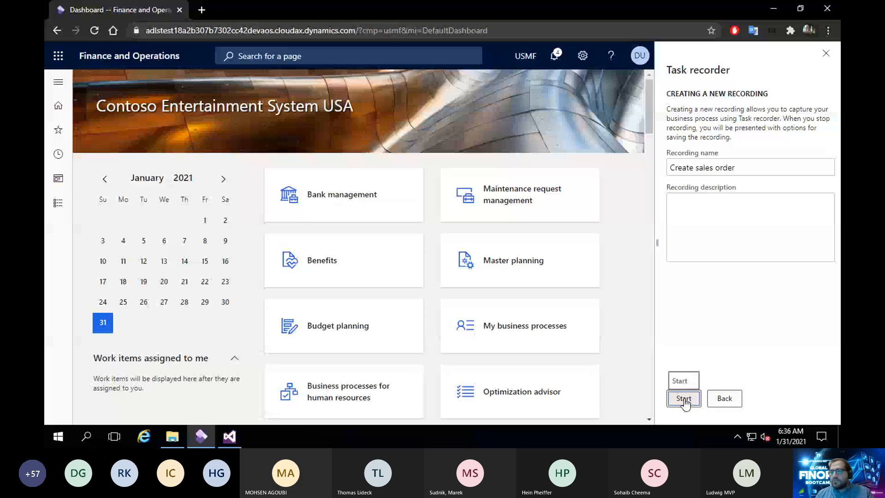
pyautogui.click(684, 399)
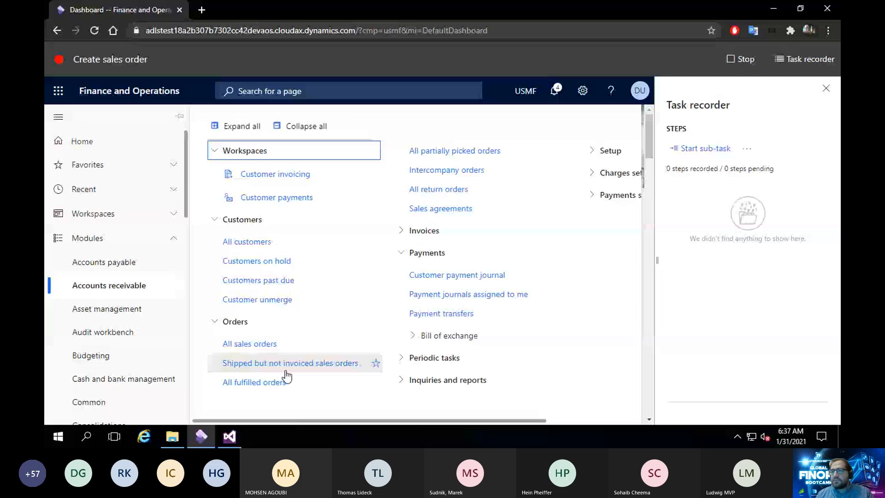
# Open All sales orders in Accounts receivable and begin a new order, entering the GlobalFinOps customer's account
pyautogui.click(250, 344)
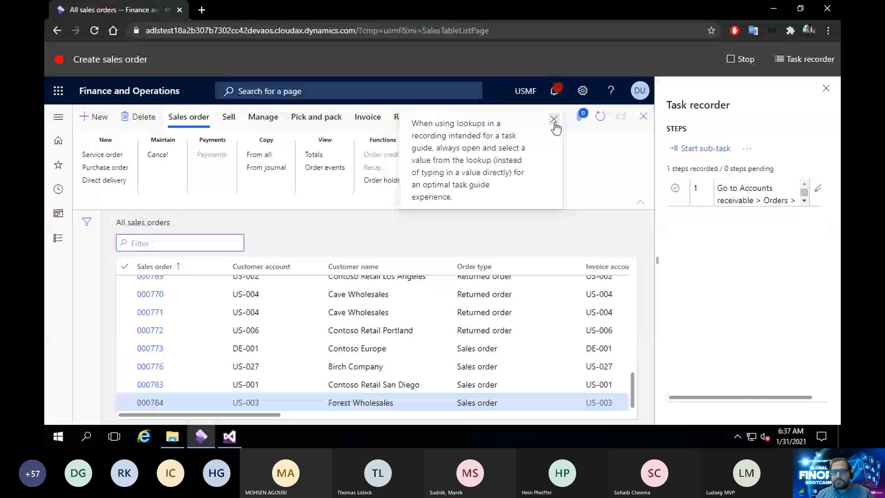
pyautogui.click(554, 120)
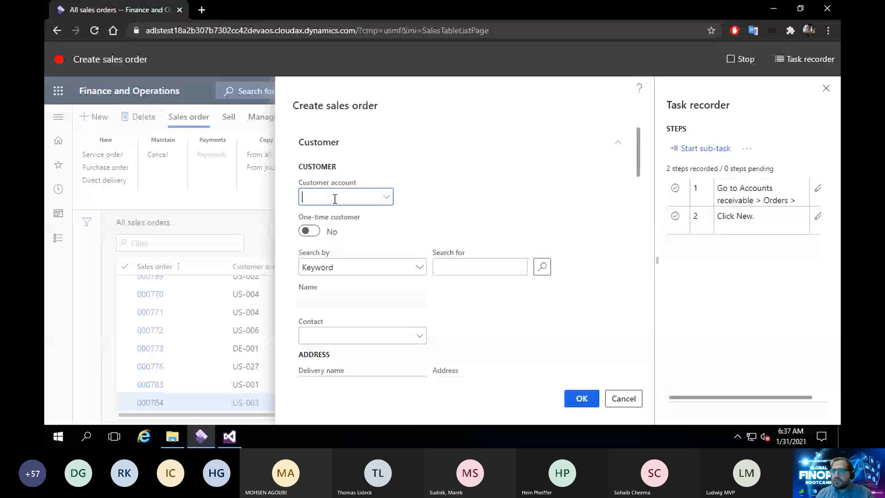
pyautogui.write('GFO1')
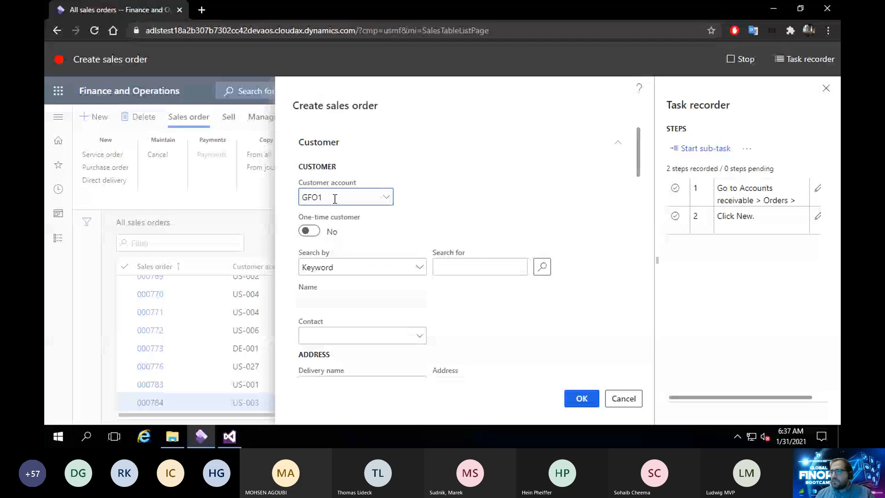
# Have Task recorder note the value of the Sales order field in the General section for reference
pyautogui.scroll(-5, 503, 281)
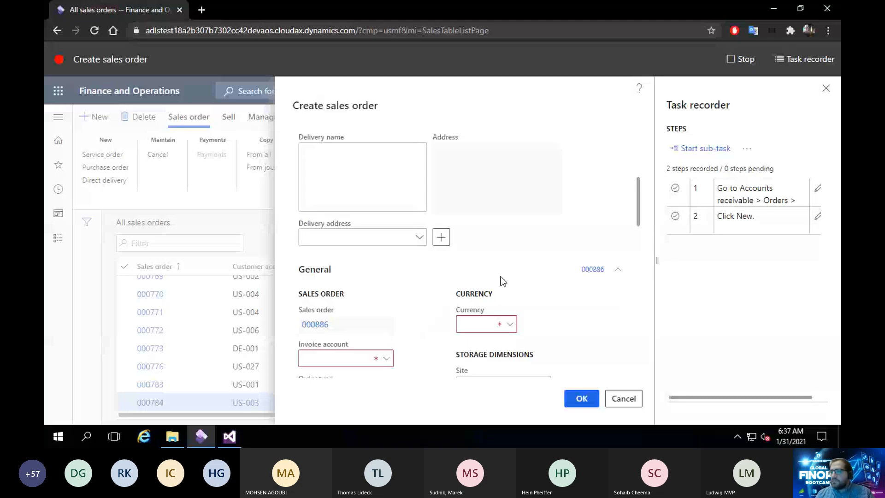
pyautogui.scroll(-3, 427, 229)
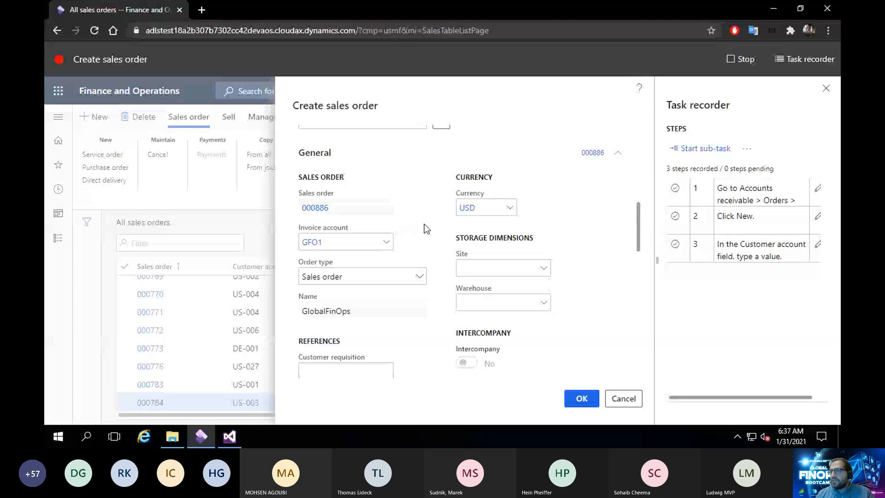
pyautogui.scroll(1, 424, 223)
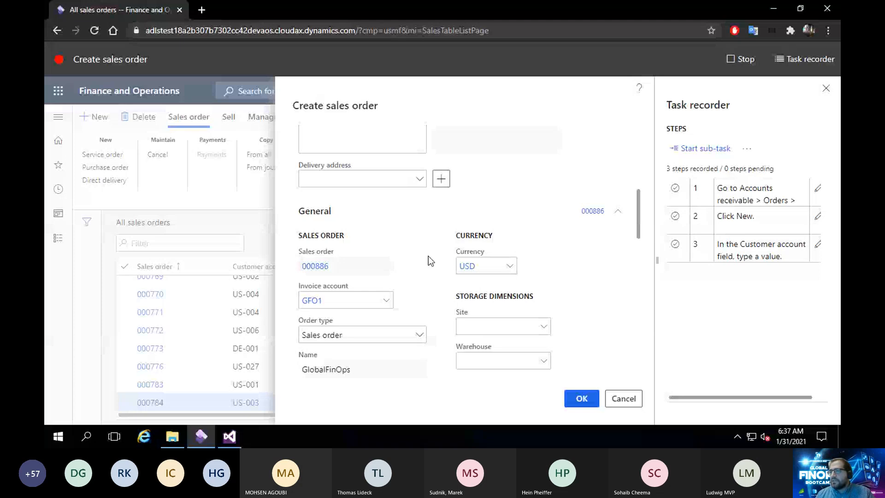
pyautogui.scroll(-1, 421, 263)
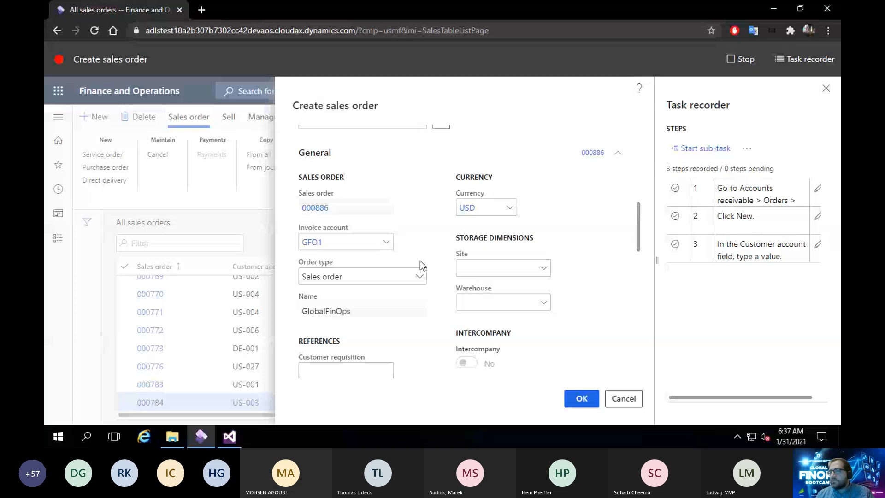
pyautogui.scroll(1, 420, 260)
pyautogui.rightClick(374, 267)
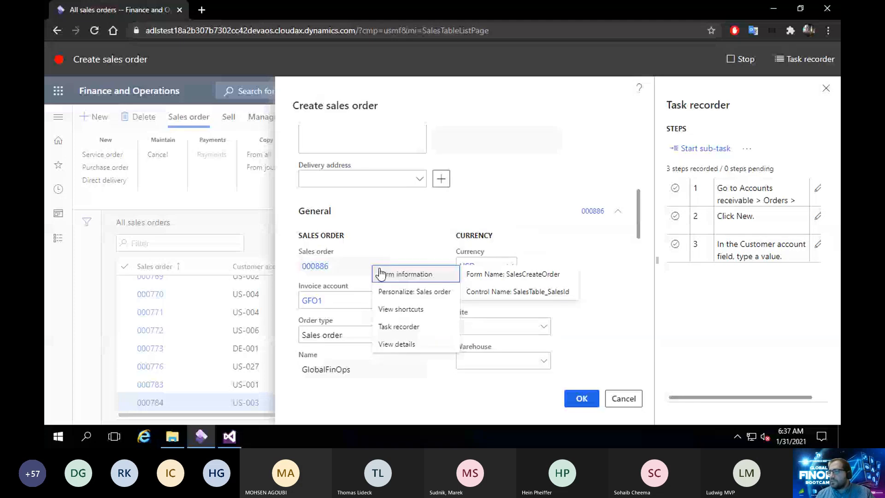
pyautogui.click(477, 326)
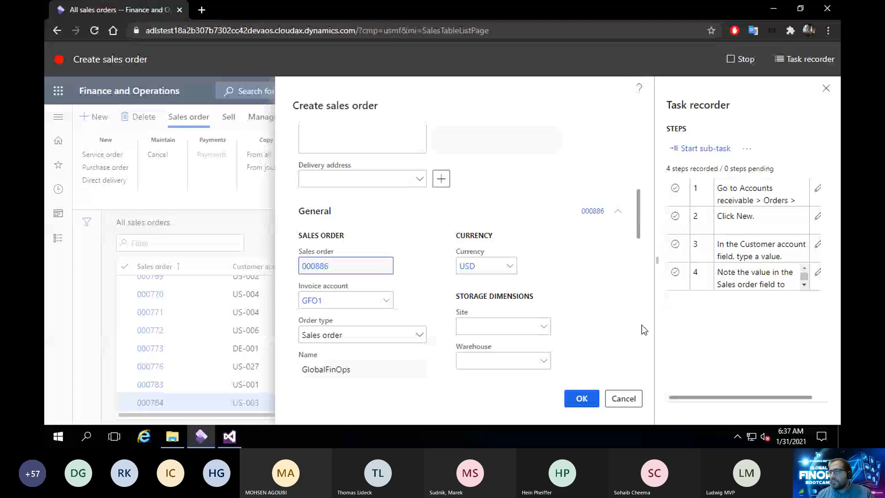
# Confirm the new sales order and set the item number of its first line to D0001
pyautogui.scroll(-10, 526, 333)
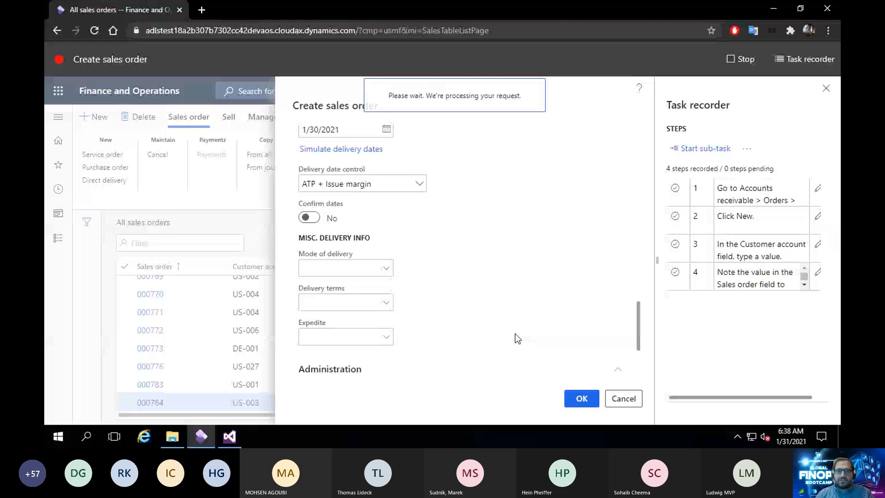
pyautogui.click(299, 339)
pyautogui.write('D')
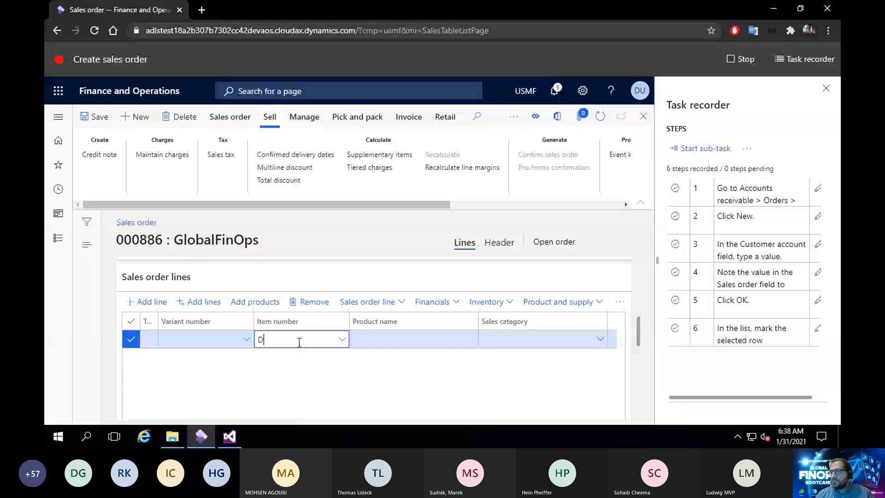
pyautogui.write('0001')
pyautogui.scroll(-1, 173, 381)
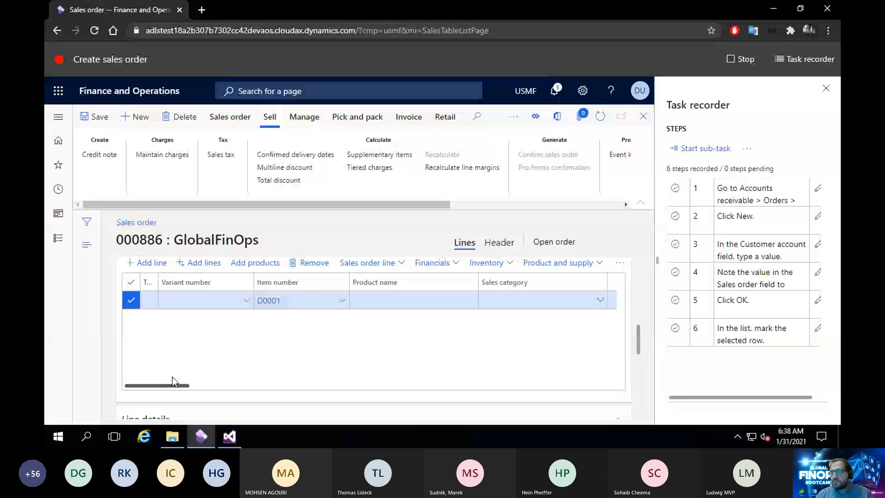
pyautogui.moveTo(172, 384); pyautogui.dragTo(189, 384)
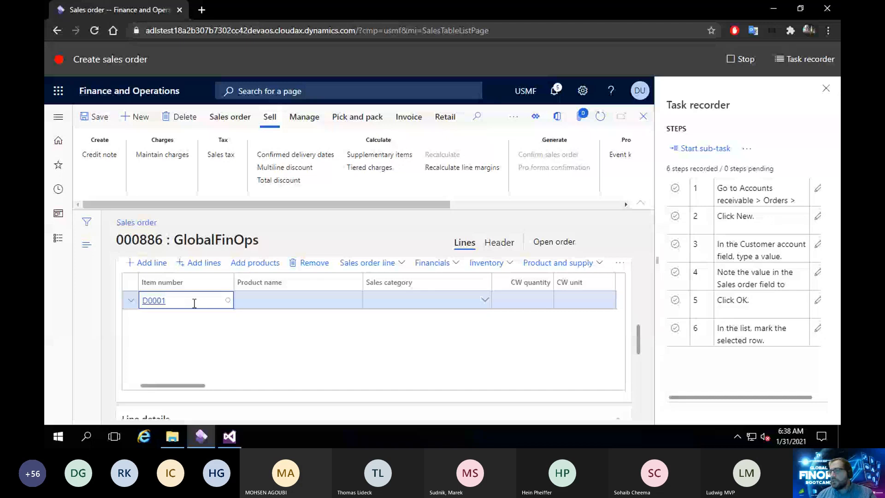
pyautogui.moveTo(184, 385); pyautogui.dragTo(494, 385)
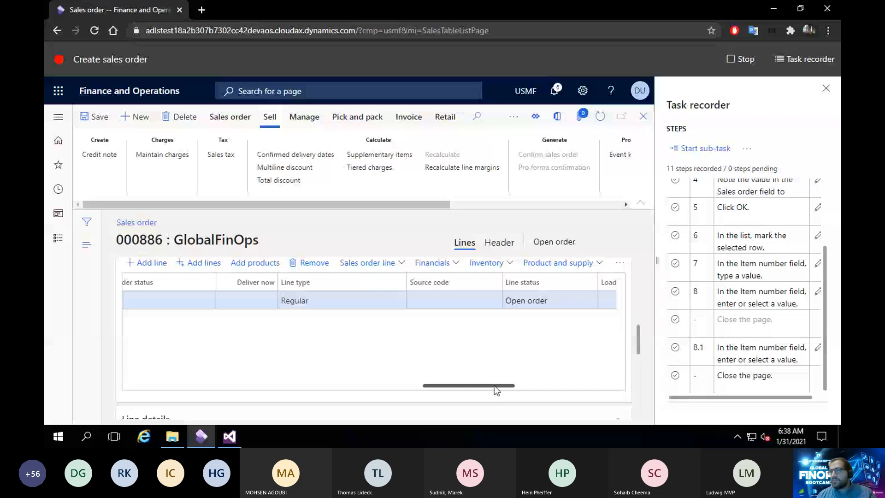
pyautogui.moveTo(494, 385); pyautogui.dragTo(344, 386)
pyautogui.moveTo(639, 347); pyautogui.dragTo(640, 346)
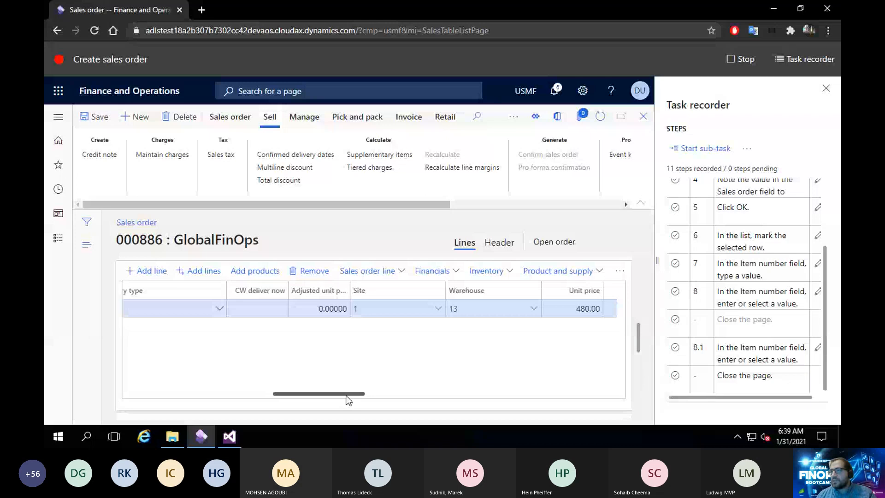
# Open the sales order's Totals and have Task recorder validate Margin in accounting currency against its current value
pyautogui.click(241, 119)
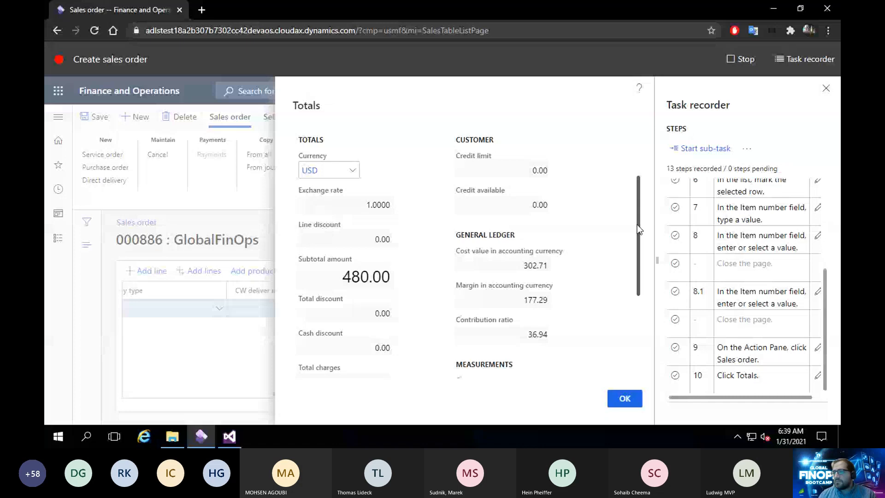
pyautogui.moveTo(637, 224); pyautogui.dragTo(637, 295)
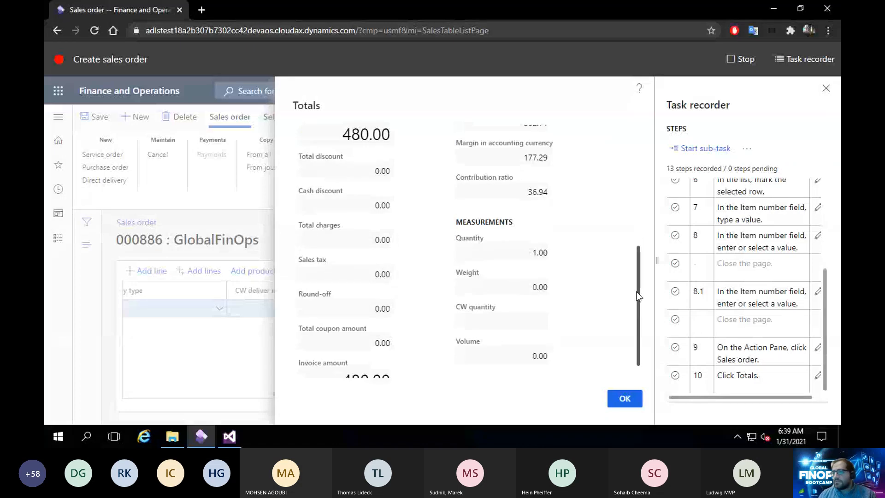
pyautogui.moveTo(637, 296); pyautogui.dragTo(637, 237)
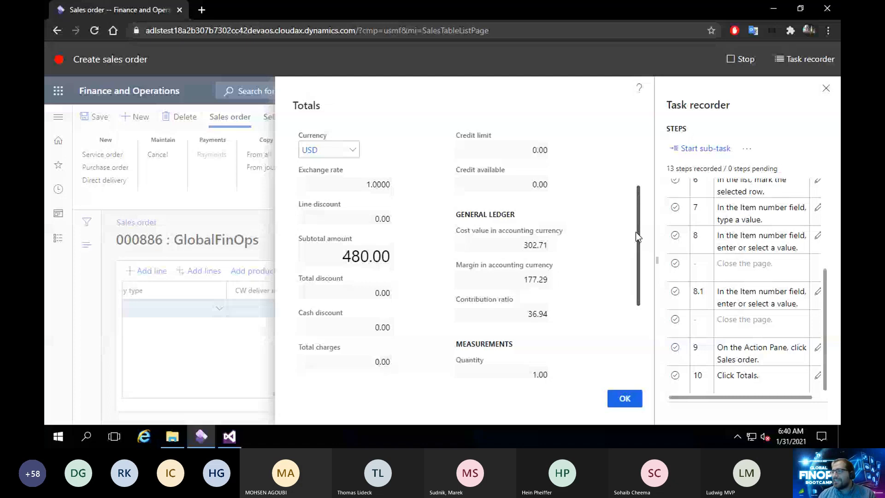
pyautogui.scroll(-1, 635, 236)
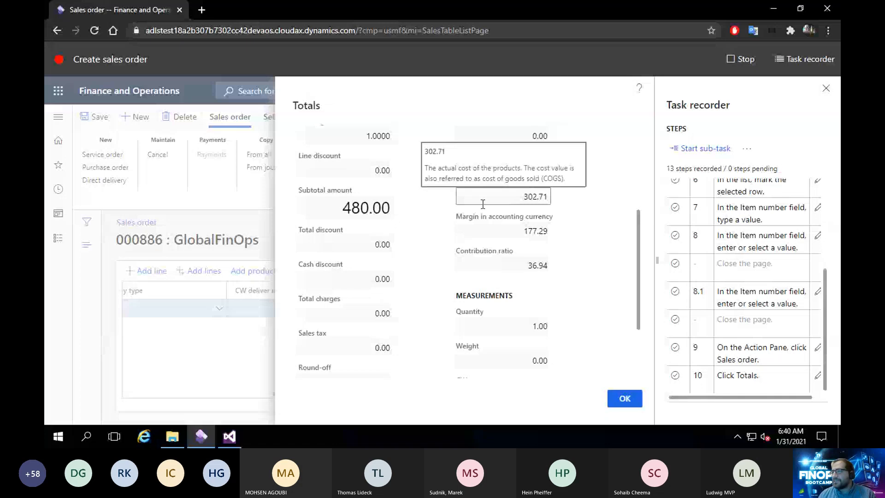
pyautogui.click(507, 234)
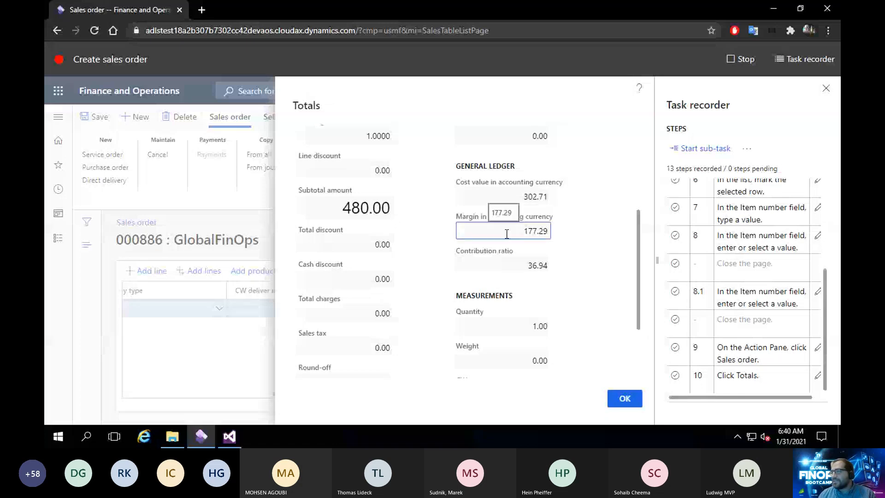
pyautogui.rightClick(507, 234)
pyautogui.moveTo(521, 302)
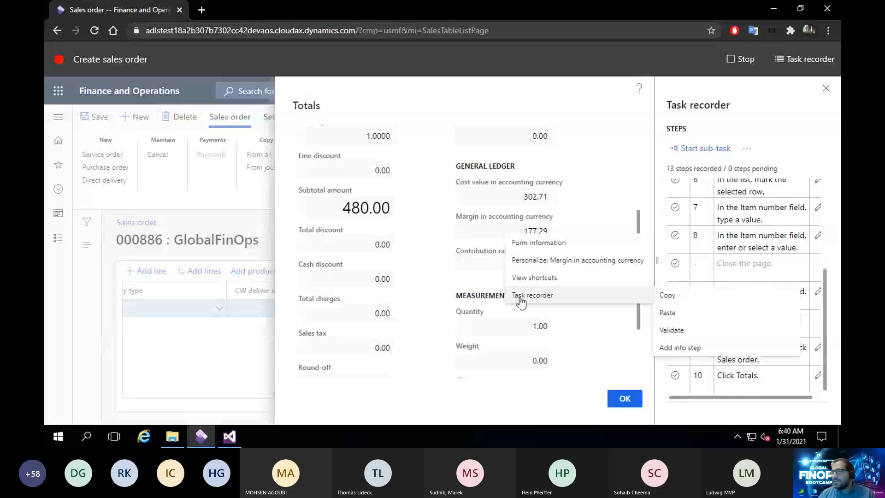
pyautogui.moveTo(686, 335)
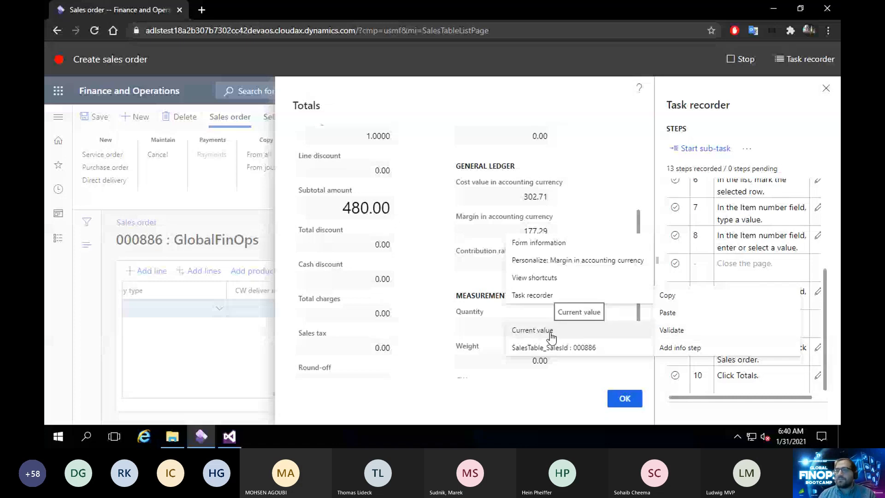
pyautogui.click(532, 330)
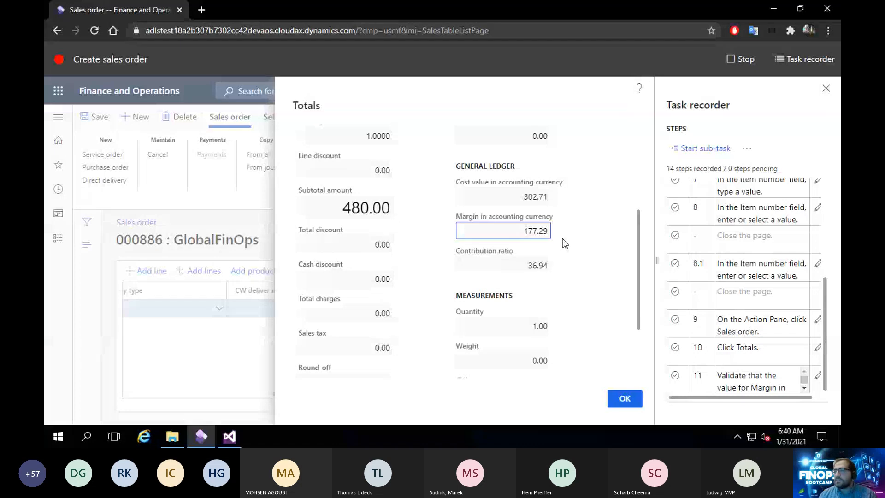
# Have Task recorder validate the Contribution ratio against its current value and confirm the Totals dialog
pyautogui.rightClick(512, 265)
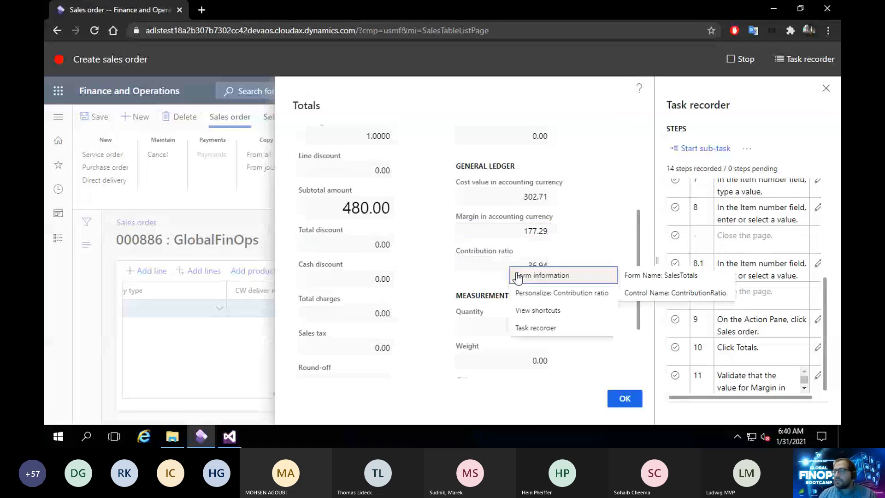
pyautogui.moveTo(563, 328)
pyautogui.moveTo(645, 363)
pyautogui.click(742, 365)
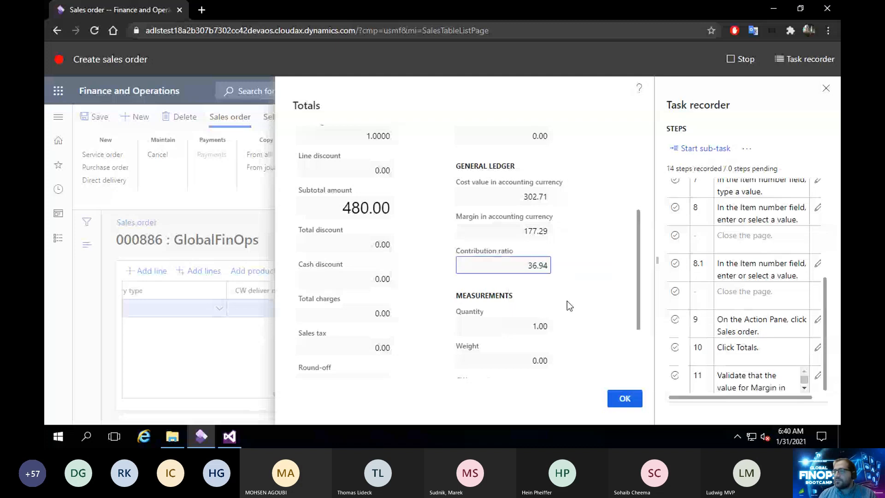
pyautogui.click(626, 399)
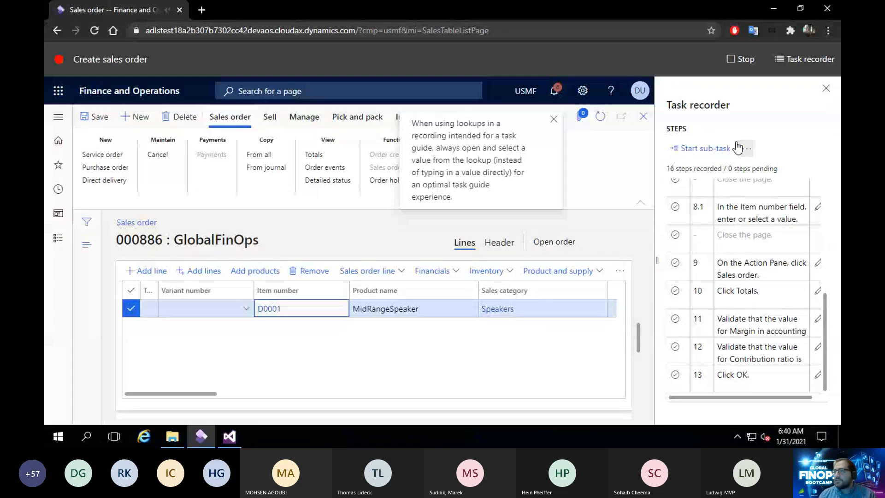
# Save the sales order and stop the Create sales order task recording
pyautogui.click(570, 230)
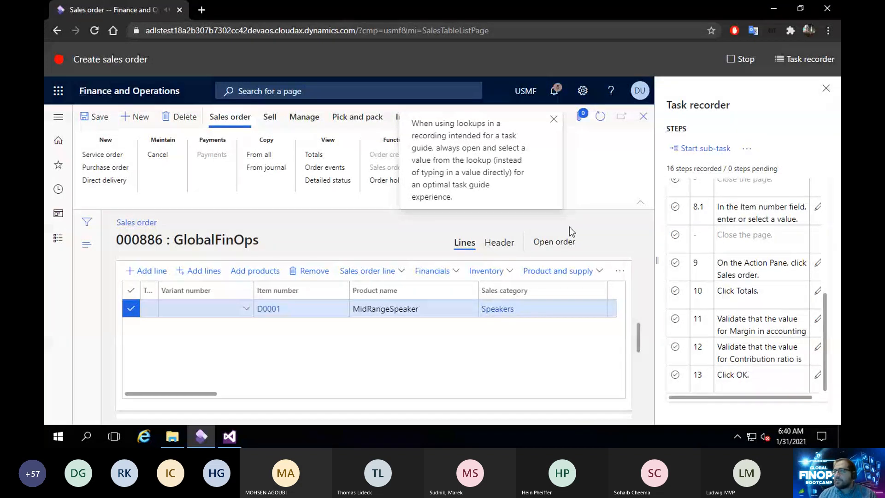
pyautogui.hotkey('ctrl', 's')
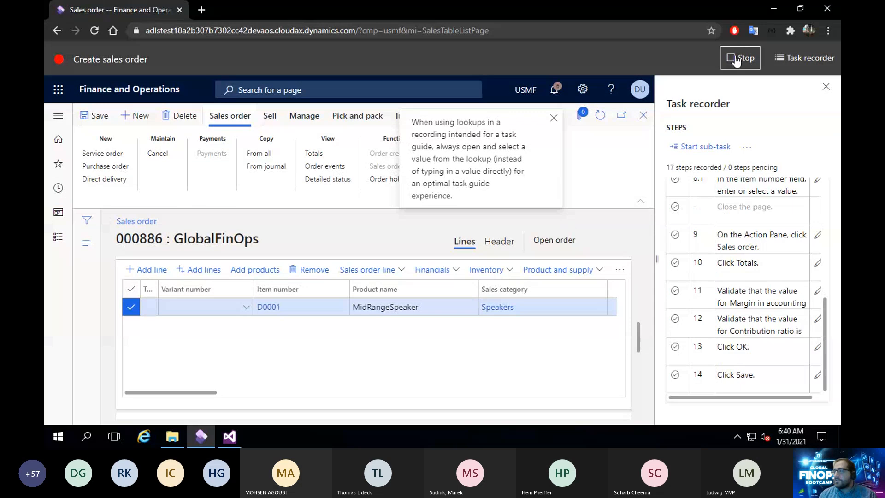
pyautogui.click(736, 60)
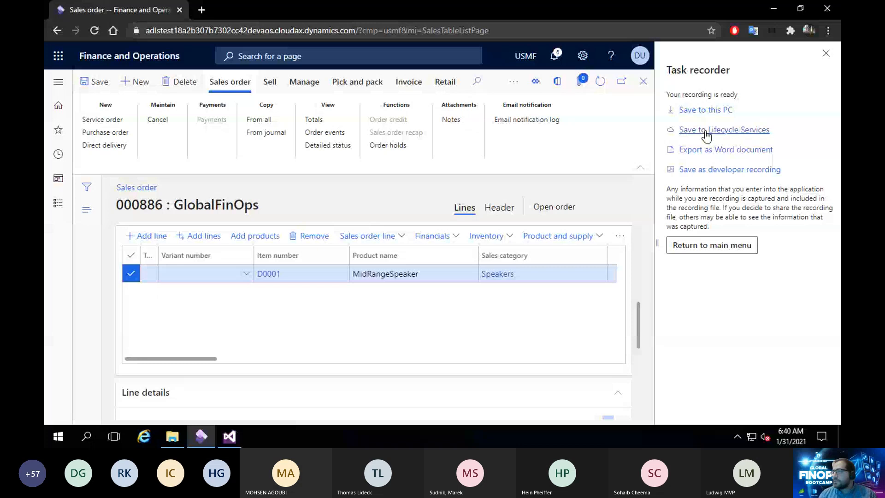
# Save the recording to the Create Sales order process of the GlobalFinOps library in Lifecycle Services, and also as a developer recording
pyautogui.click(705, 130)
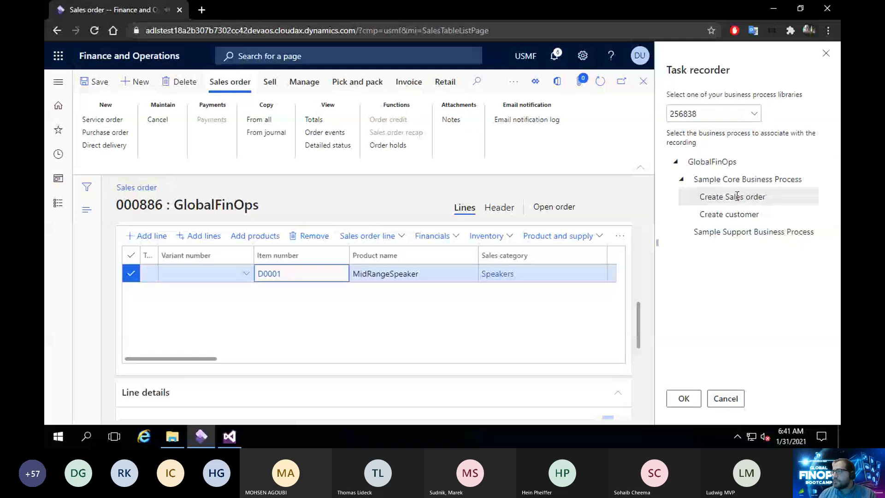
pyautogui.click(682, 390)
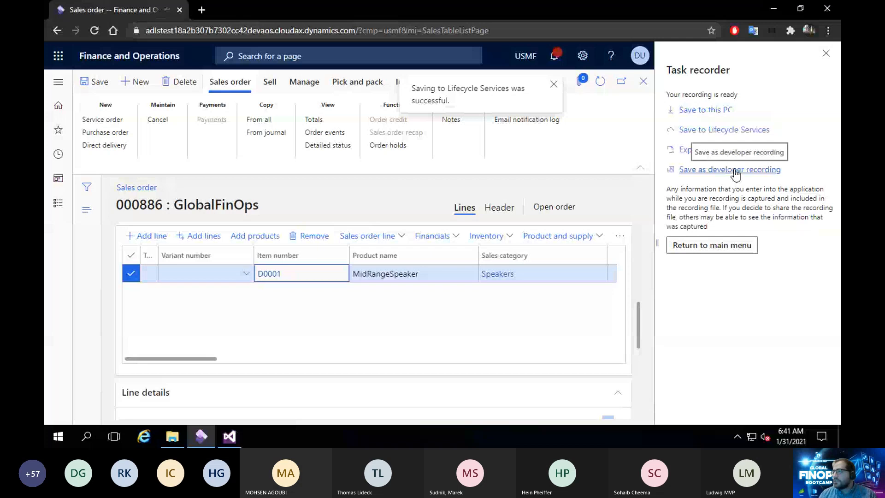
pyautogui.click(735, 171)
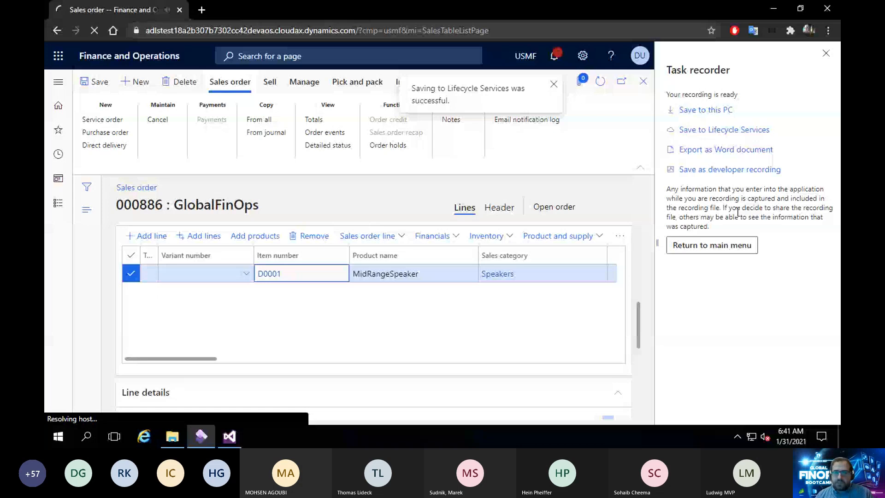
# Switch to Lifecycle Services, check the Create Sales order process diagram and go through the project dashboard to the Business process libraries
pyautogui.hotkey('alt', 'Tab')
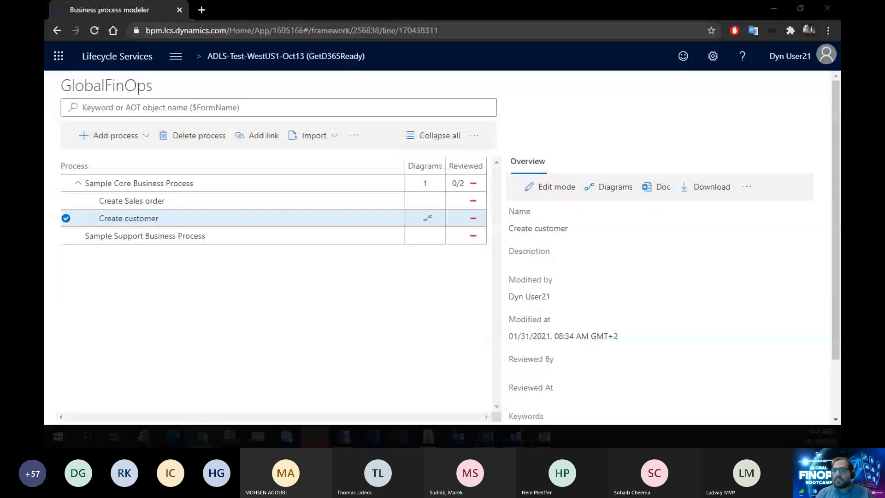
pyautogui.hotkey('alt', 'Tab')
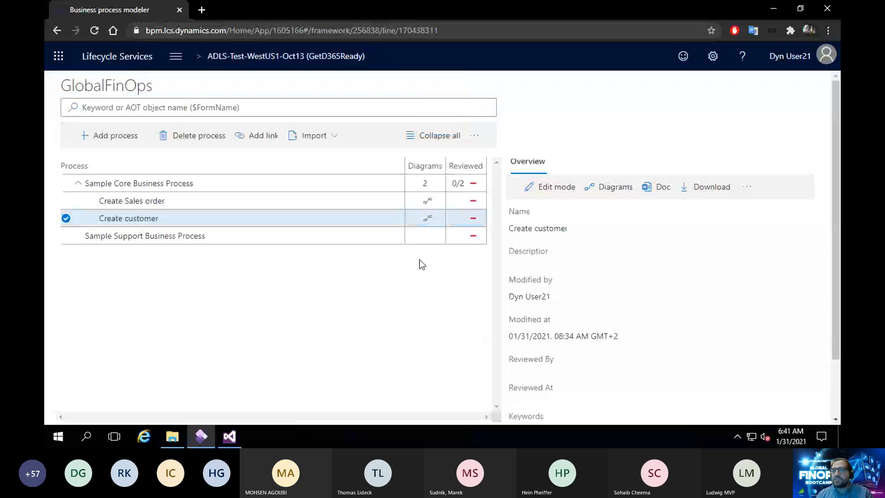
pyautogui.click(233, 60)
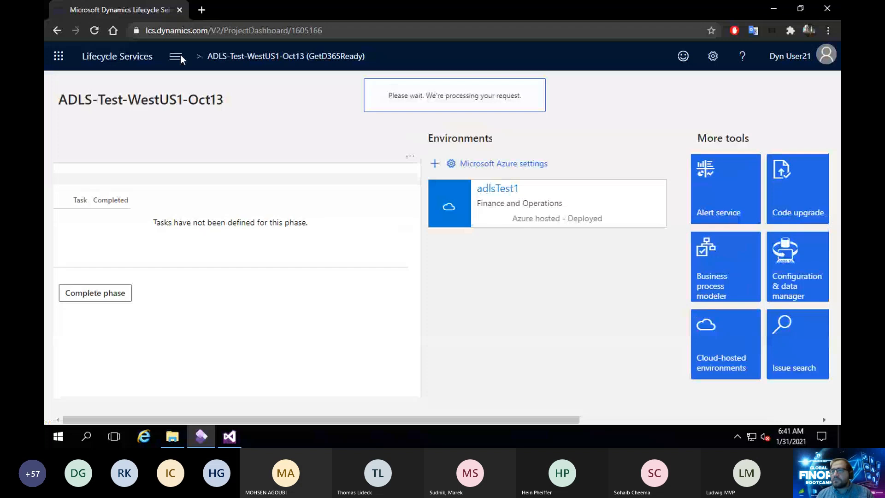
pyautogui.click(179, 59)
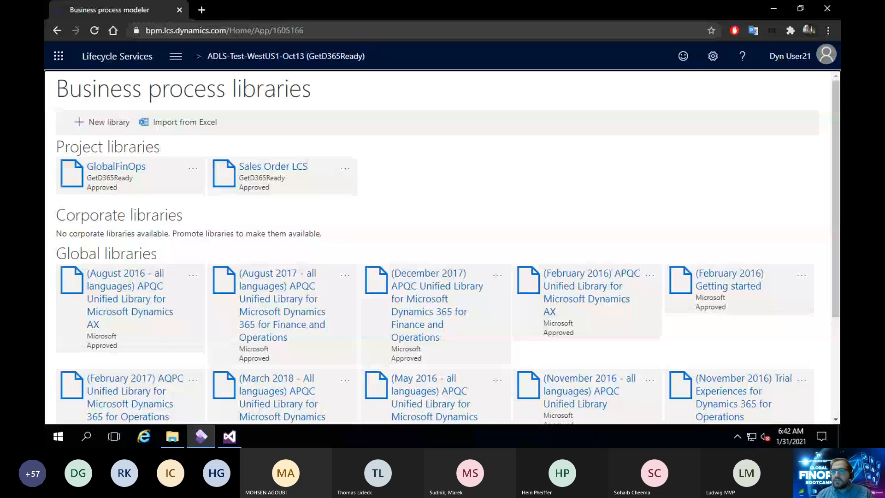
# Switch to Azure DevOps, open the RSATDemo project's work items and refresh the list to check for synchronized GlobalFinOps items
pyautogui.hotkey('alt', 'Tab')
pyautogui.moveTo(96, 147)
pyautogui.click(238, 162)
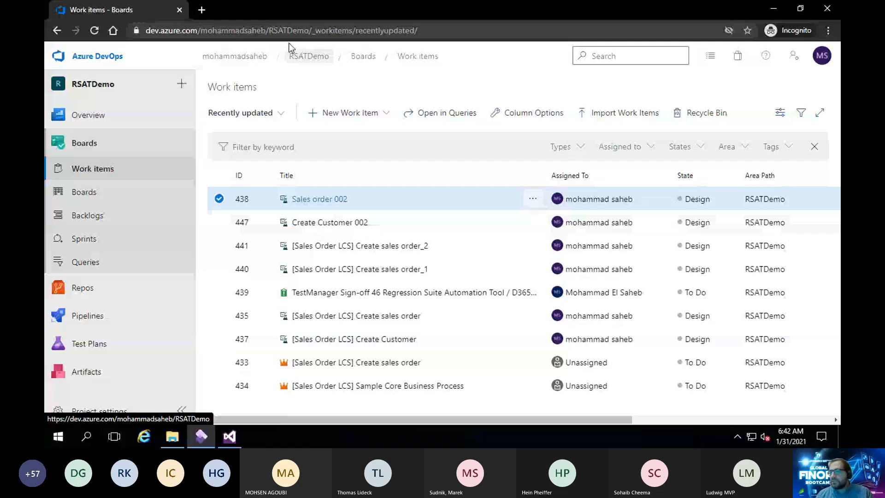
pyautogui.click(289, 46)
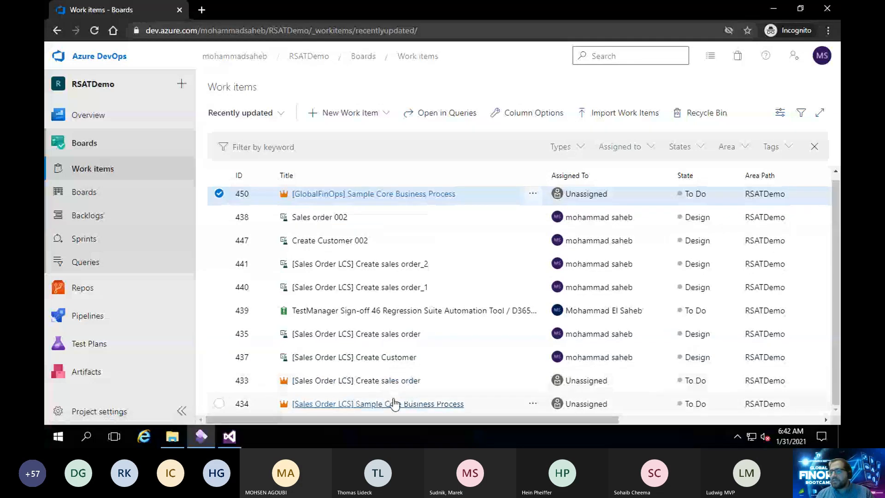
pyautogui.scroll(1, 392, 208)
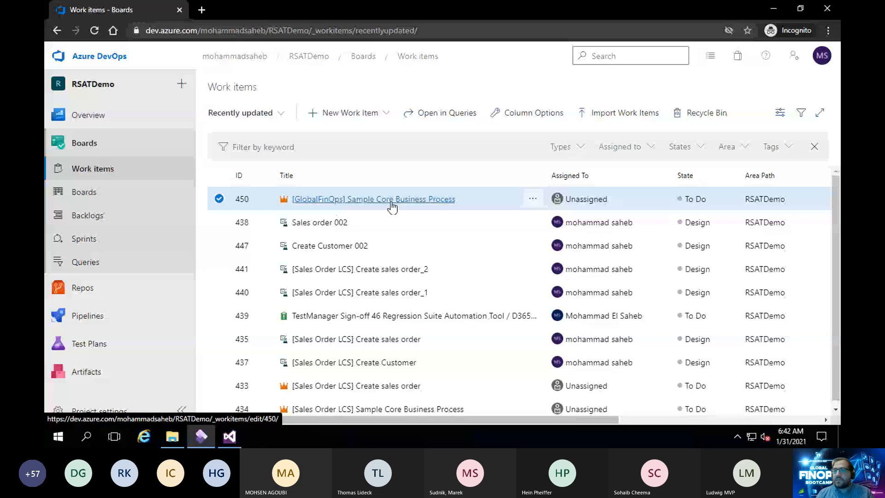
# Return to Lifecycle Services, reload the Business process libraries and sync the test cases of the GlobalFinOps library
pyautogui.hotkey('alt', 'Tab')
pyautogui.click(253, 32)
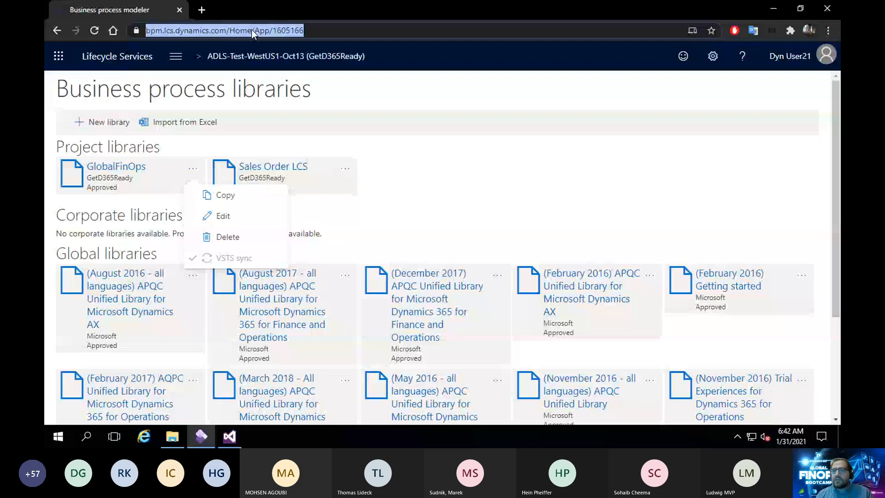
pyautogui.click(192, 169)
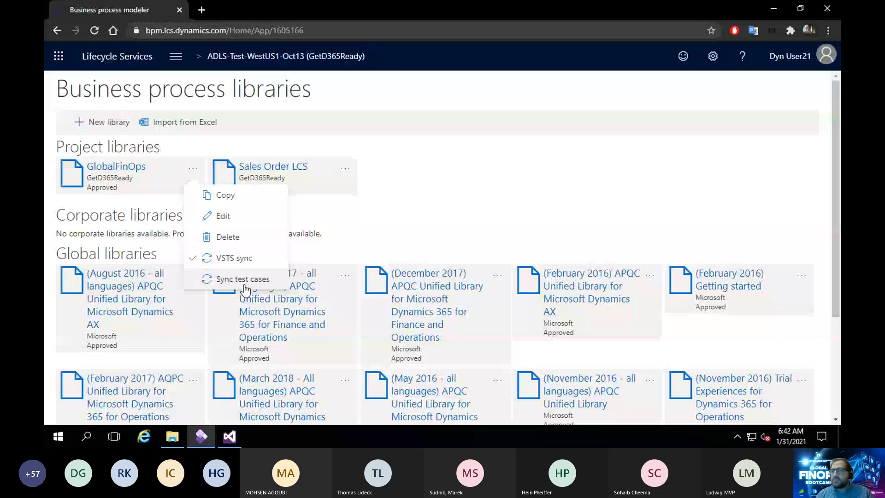
pyautogui.click(244, 282)
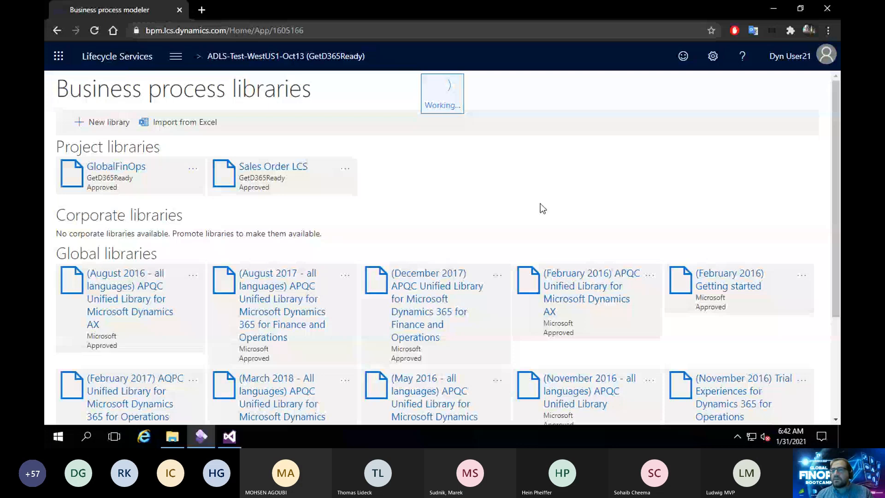
# Switch to Azure DevOps, refresh the work items and inspect the attachments of the [GlobalFinOps] Create customer test case
pyautogui.hotkey('alt', 'Tab')
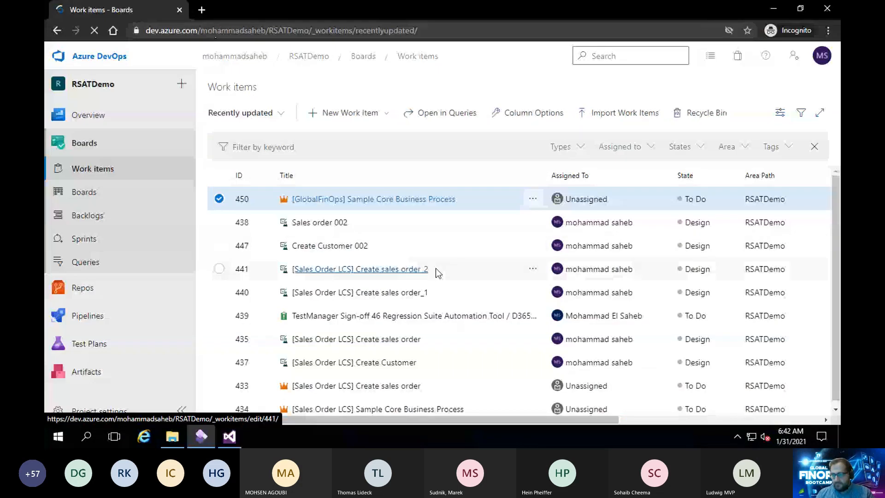
pyautogui.click(369, 34)
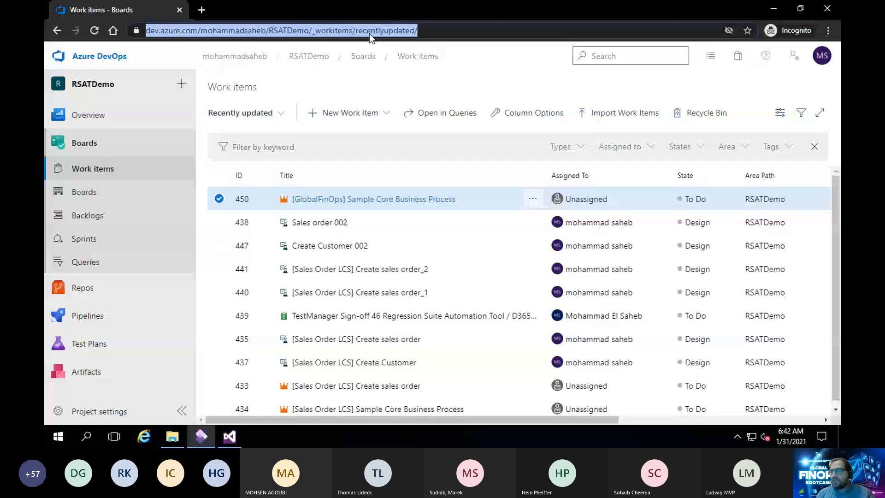
pyautogui.click(427, 199)
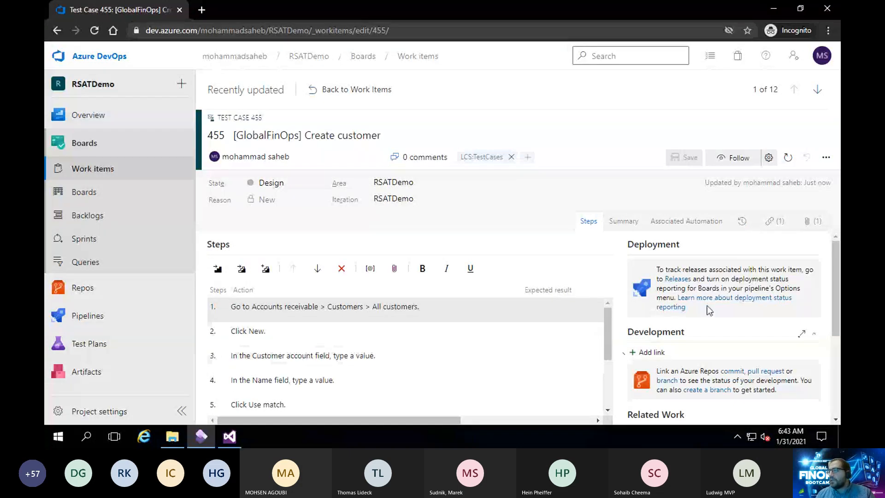
pyautogui.click(809, 222)
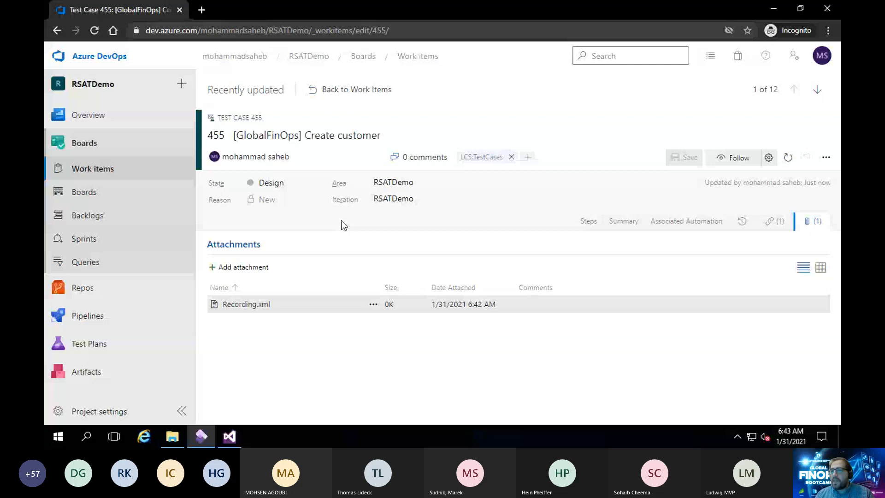
pyautogui.click(356, 89)
# Add the existing test cases [GlobalFinOps] Create customer and [GlobalFinOps] Create Sales order to the D365Bootcamp FinO test suite
pyautogui.moveTo(89, 343)
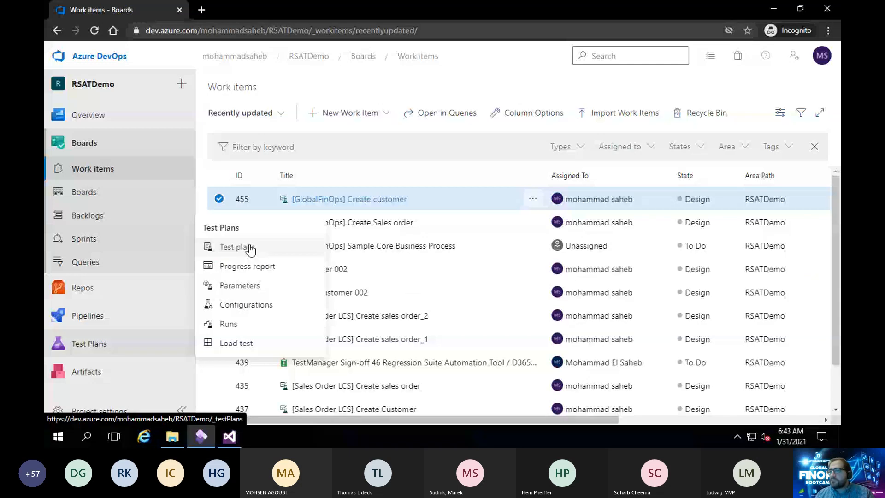
pyautogui.click(251, 249)
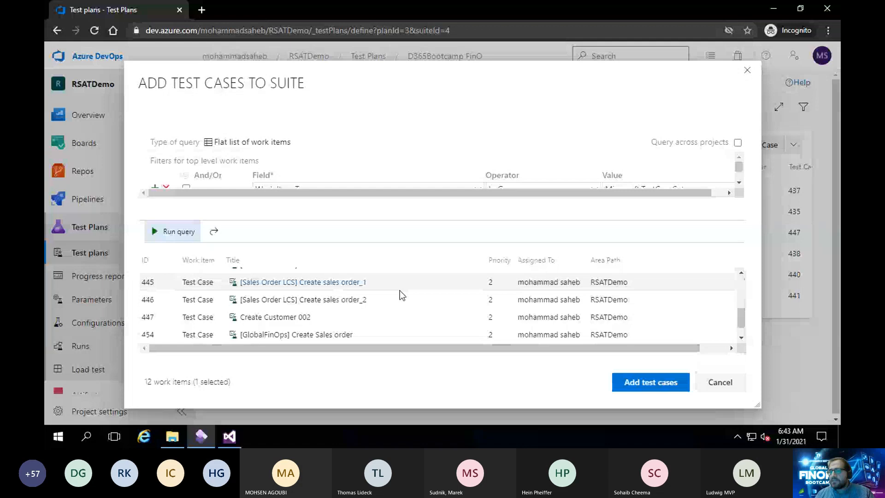
pyautogui.scroll(-1, 143, 341)
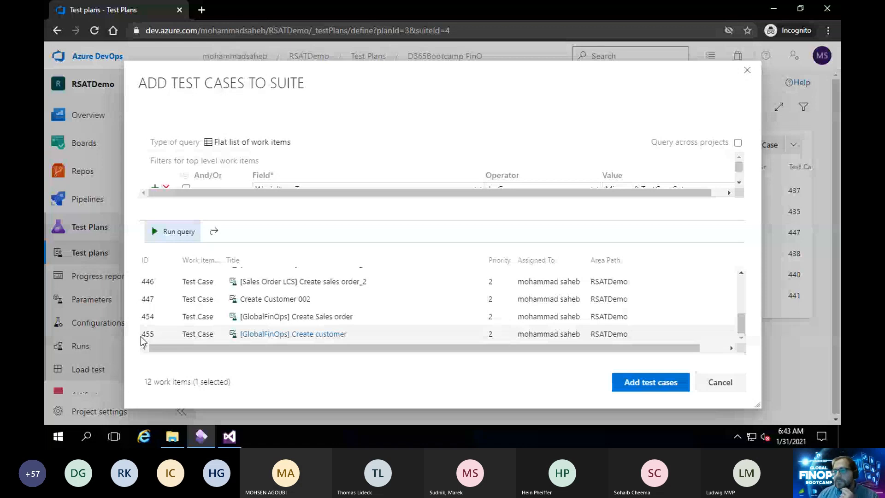
pyautogui.click(151, 318)
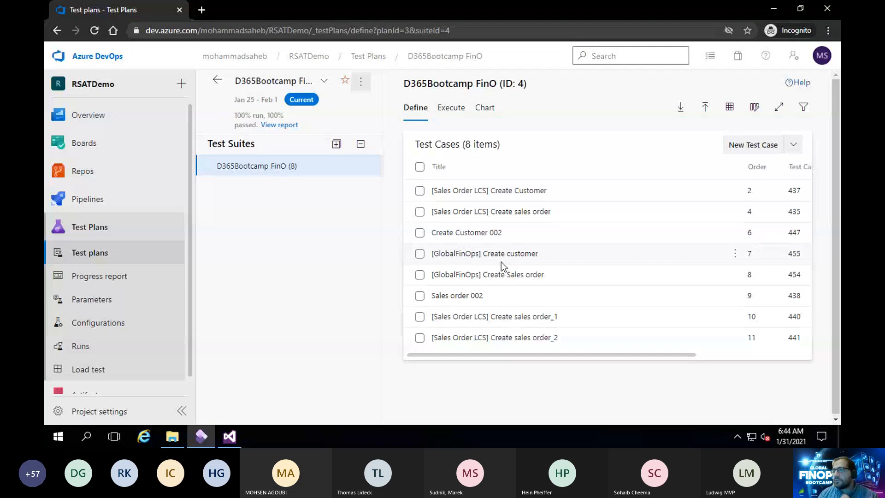
# Switch to the Regression Suite Automation Tool and load the D365Bootcamp FinO test suite, overwriting the local files with those from Azure DevOps
pyautogui.click(779, 7)
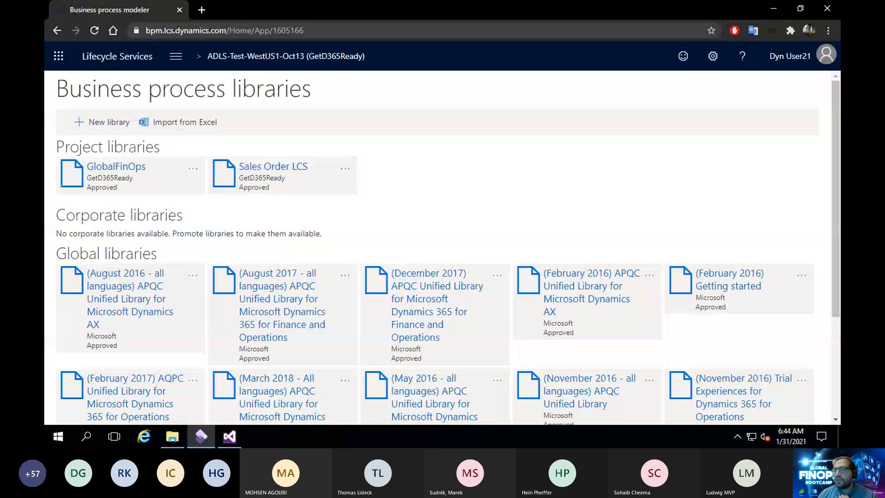
pyautogui.hotkey('alt', 'Tab')
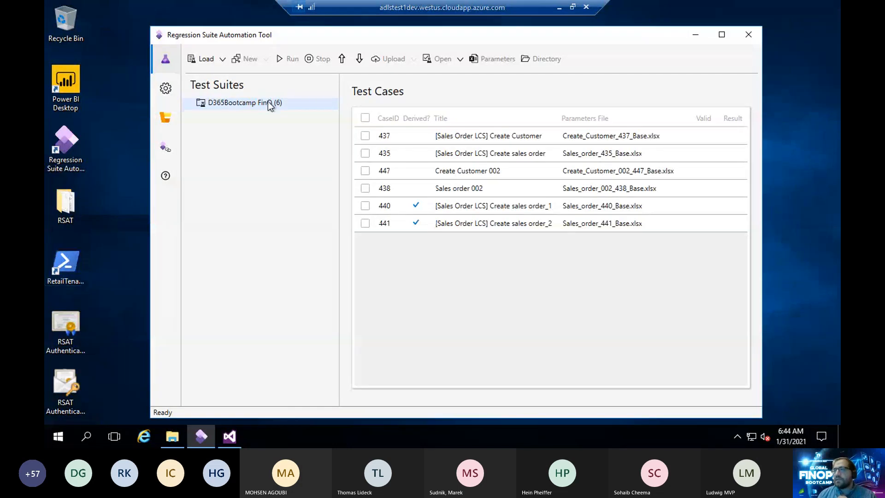
pyautogui.click(271, 103)
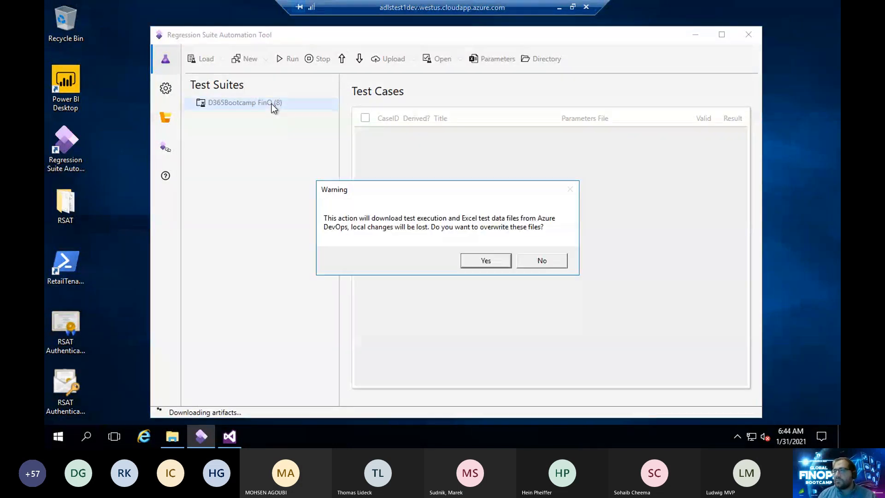
pyautogui.click(486, 257)
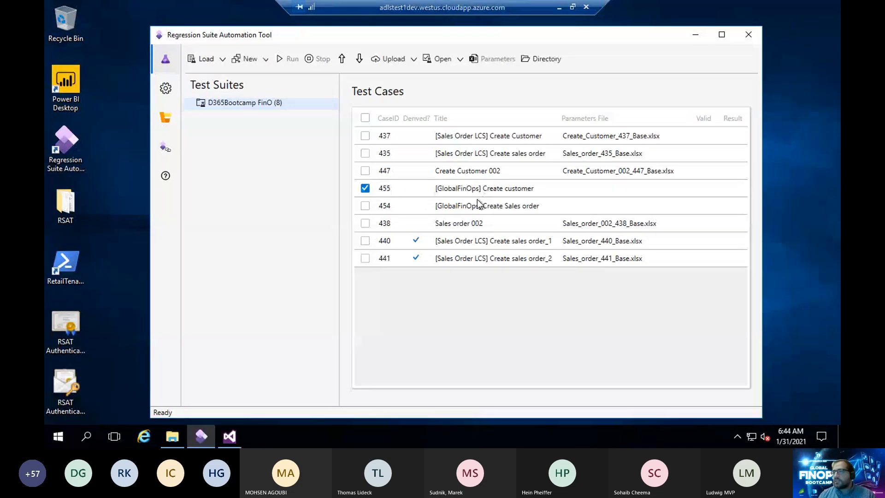
# Generate test execution and parameter files for the [GlobalFinOps] Create customer and [GlobalFinOps] Create Sales order test cases
pyautogui.click(477, 200)
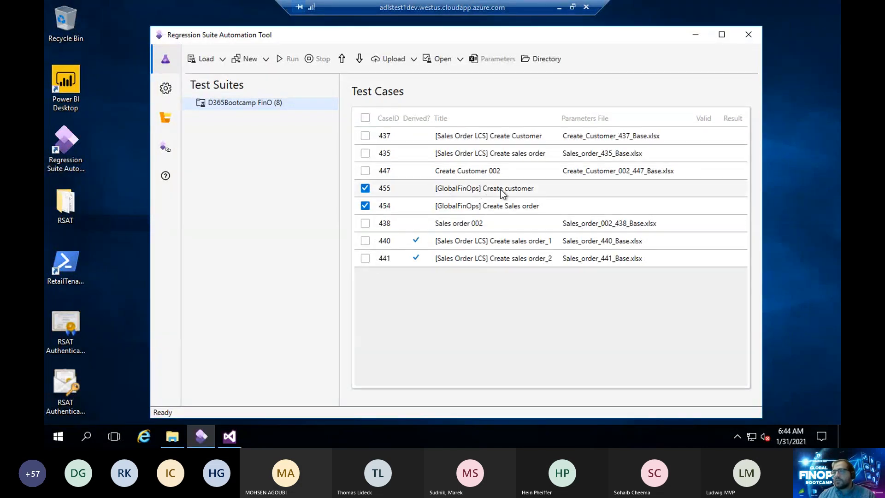
pyautogui.click(374, 192)
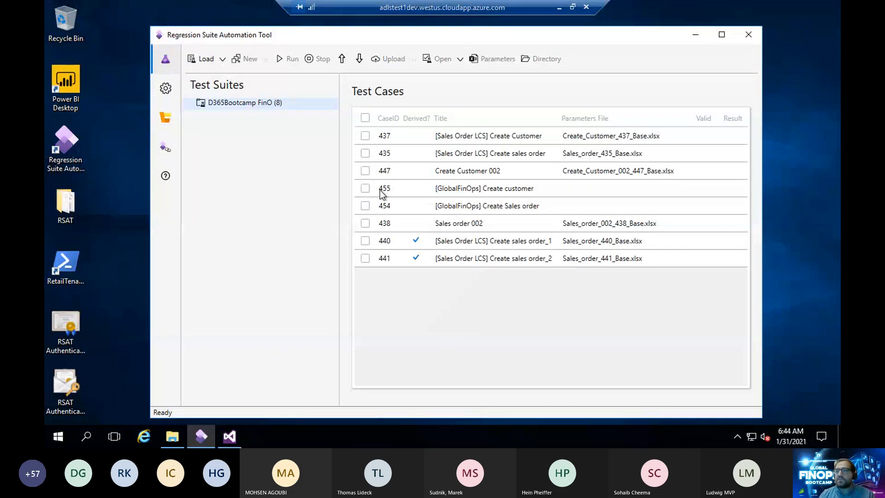
pyautogui.click(365, 206)
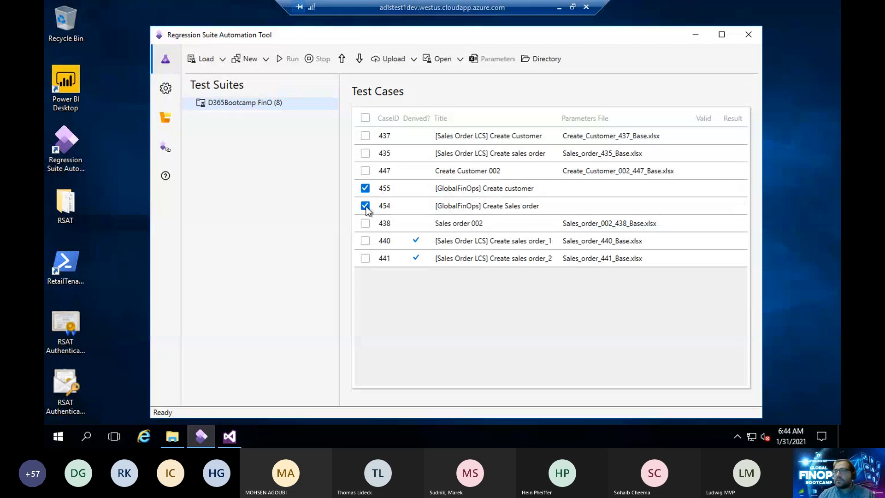
pyautogui.click(266, 59)
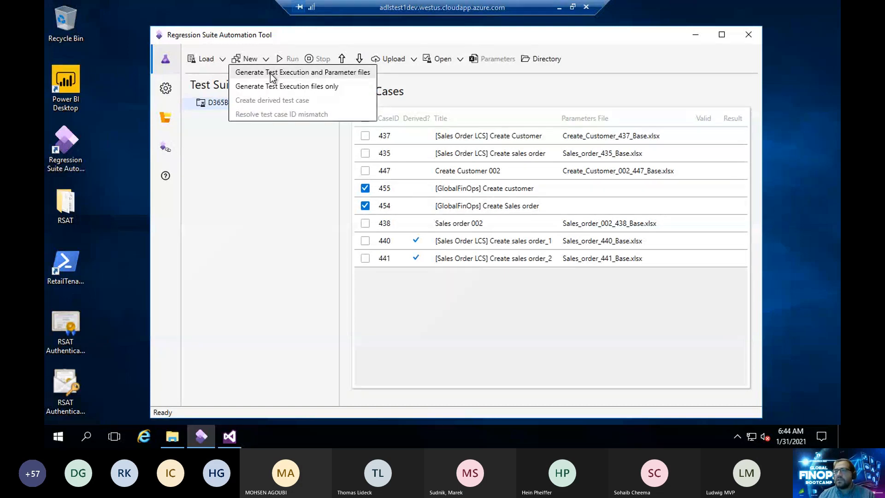
pyautogui.click(271, 73)
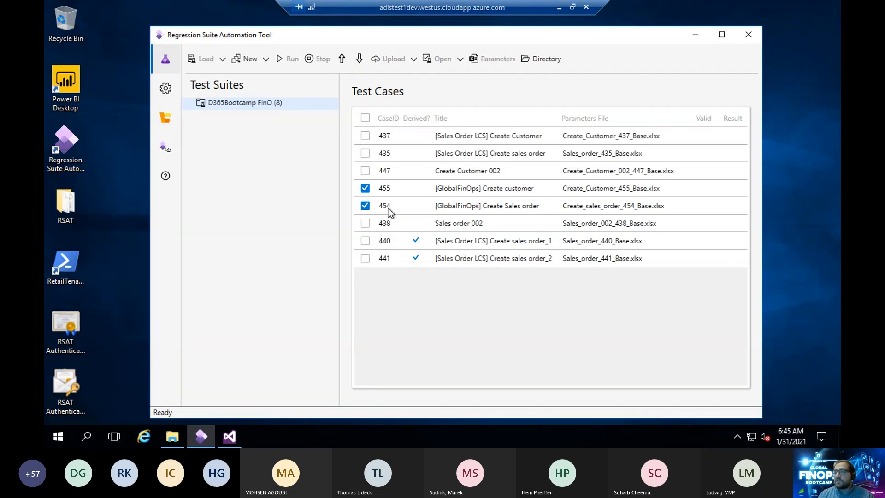
# Open the Excel parameter file of test case 454 and examine its General settings, including test case ID, company, test user and saved variables
pyautogui.click(367, 204)
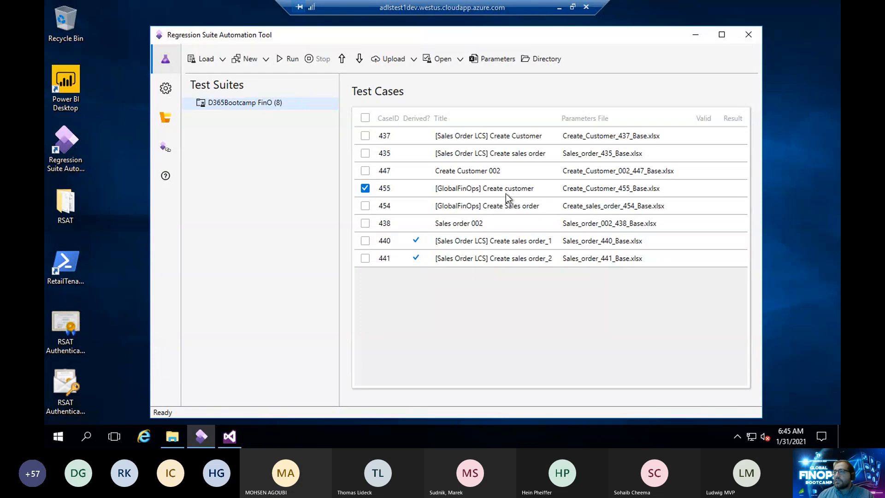
pyautogui.click(447, 202)
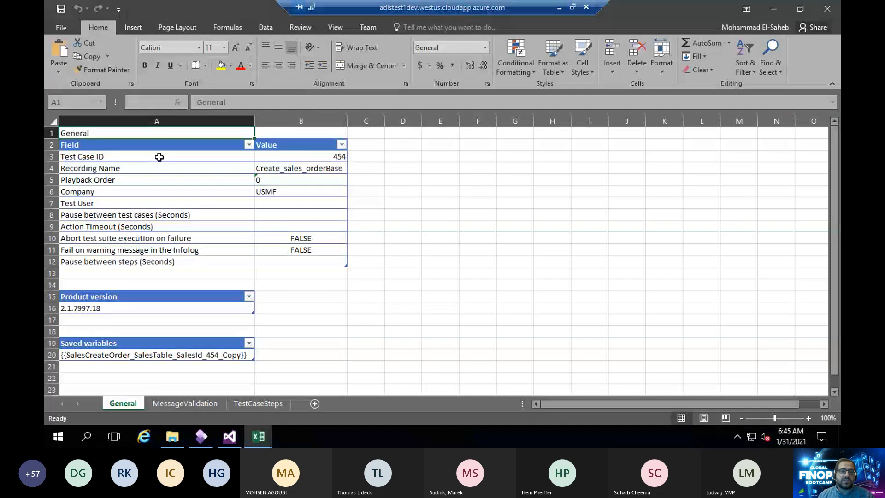
pyautogui.click(280, 157)
pyautogui.click(272, 192)
pyautogui.click(307, 206)
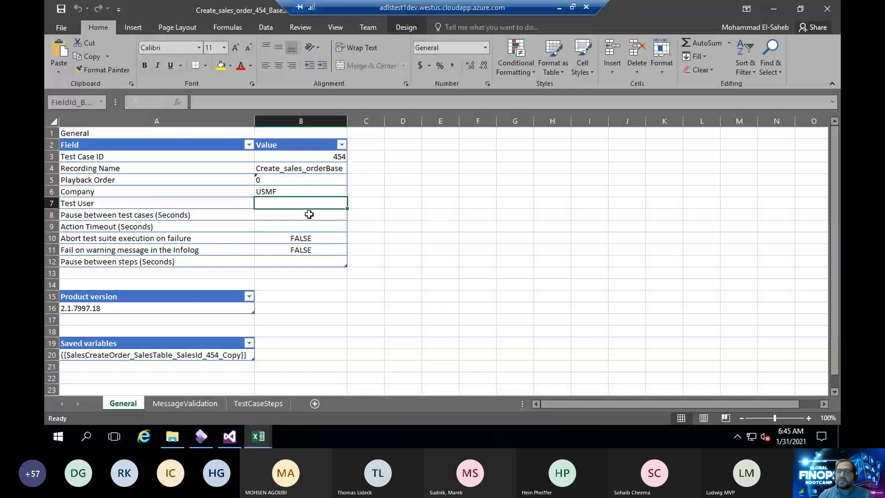
pyautogui.click(244, 354)
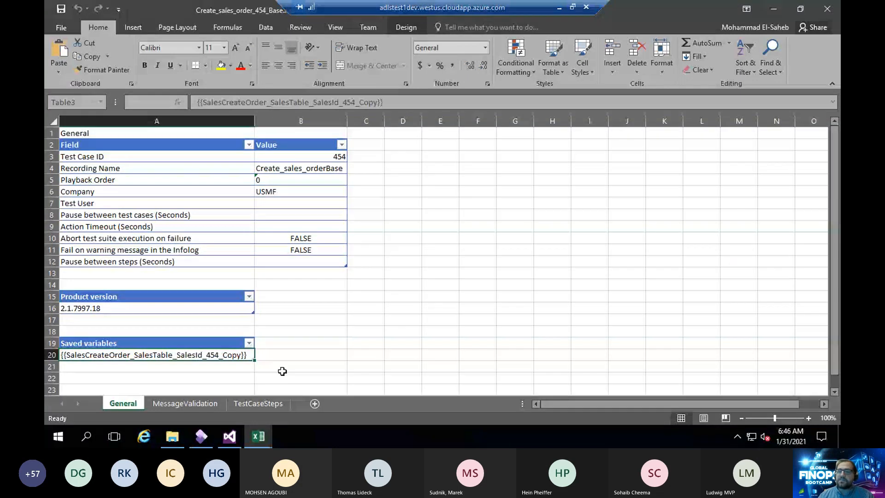
# Widen the Messages column on the MessageValidation sheet and select the empty message cell beside the Equals operator
pyautogui.click(190, 403)
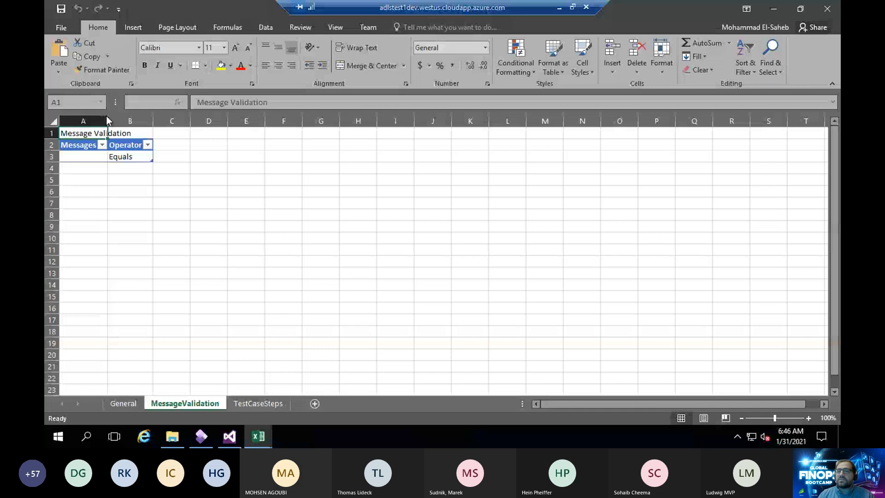
pyautogui.moveTo(107, 121); pyautogui.dragTo(180, 121)
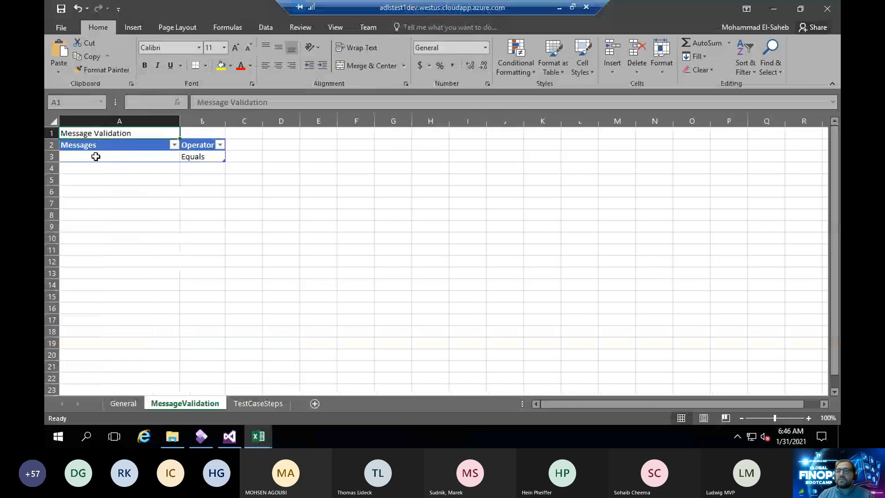
pyautogui.click(95, 156)
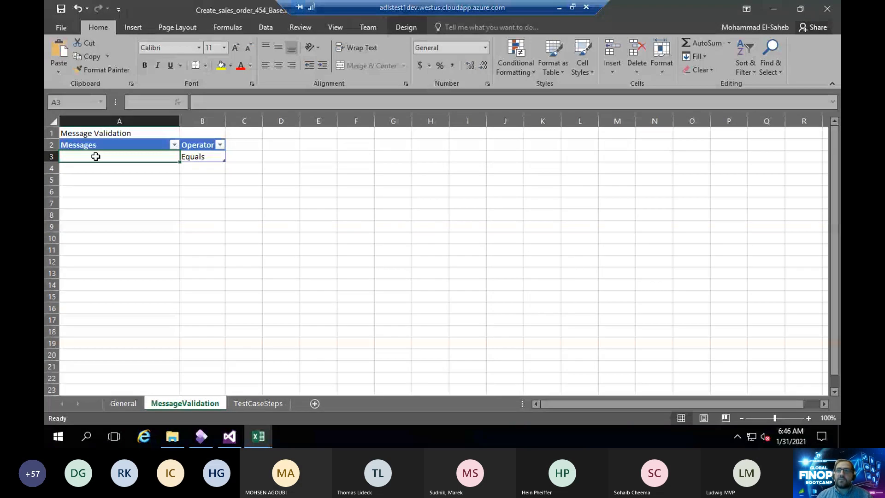
# Examine the TestCaseSteps sheet of the sales order workbook: customer account, item number, margin and contribution ratio validations; put the workbook aside
pyautogui.click(256, 406)
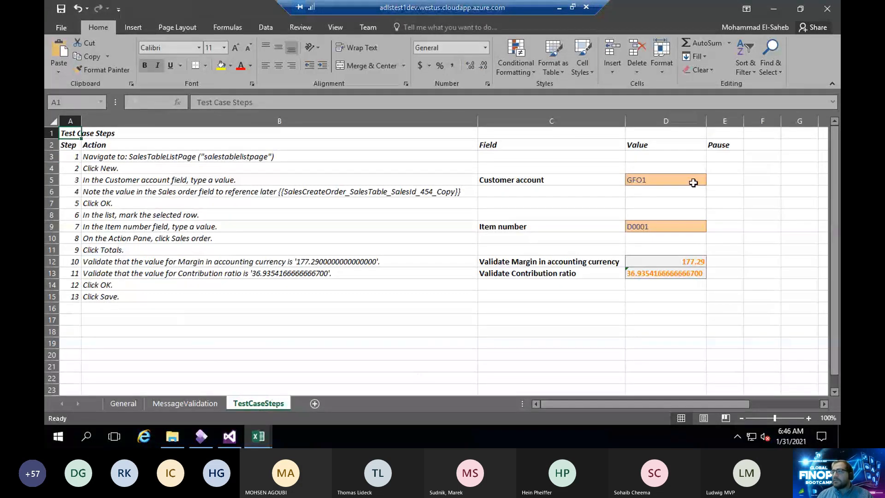
pyautogui.click(665, 157)
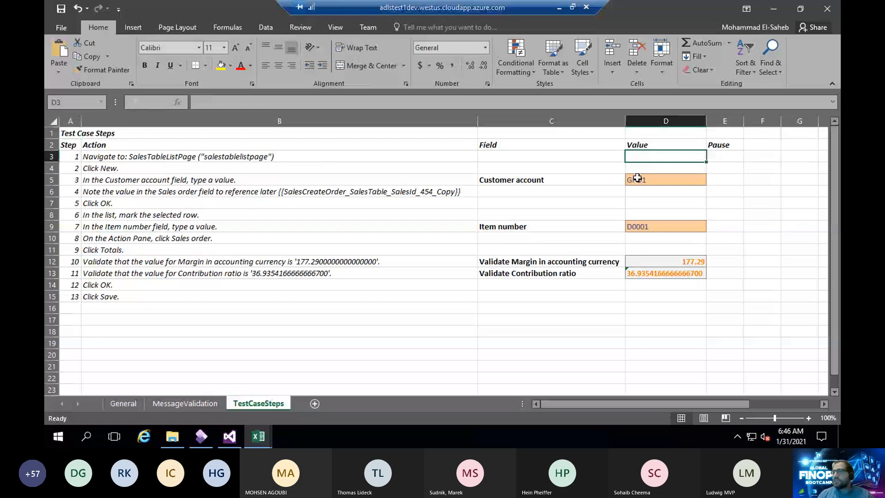
pyautogui.click(599, 180)
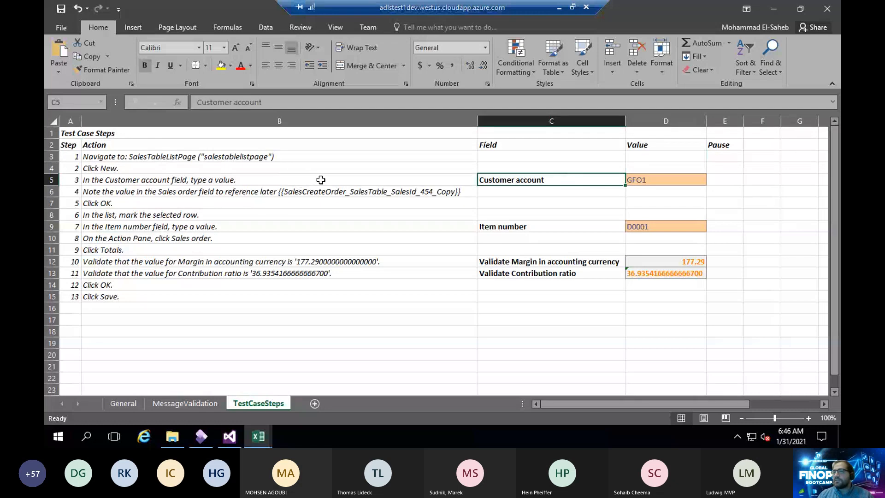
pyautogui.click(685, 181)
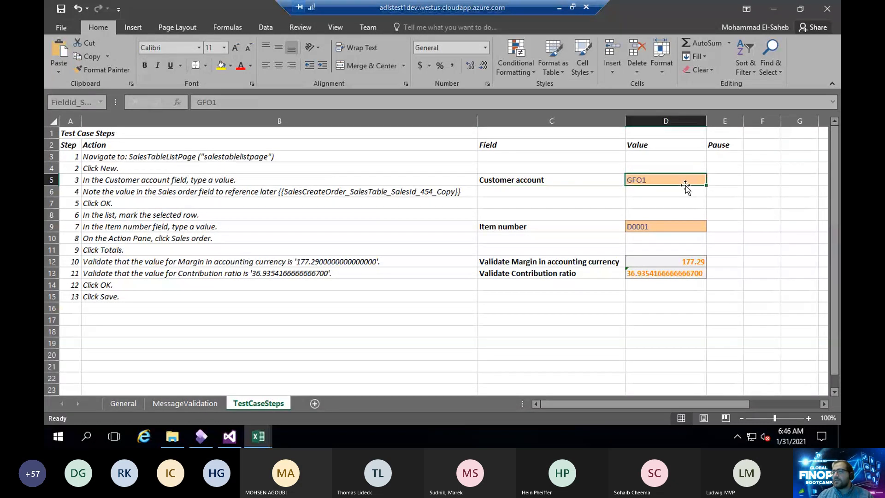
pyautogui.click(658, 228)
pyautogui.click(661, 262)
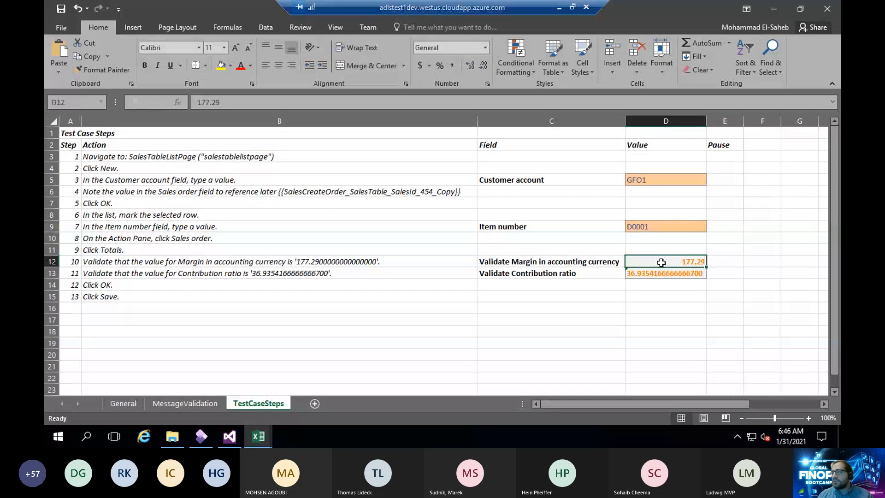
pyautogui.moveTo(661, 262); pyautogui.dragTo(665, 273)
pyautogui.click(666, 273)
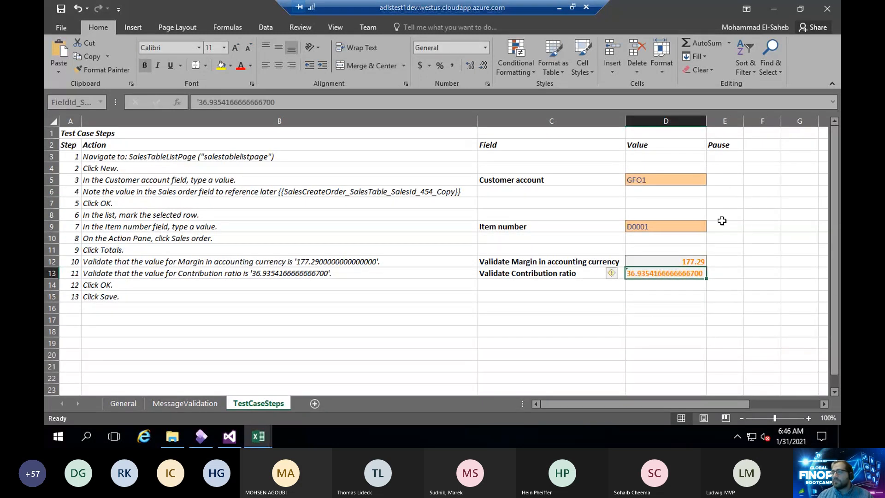
pyautogui.press('Down')
pyautogui.press('Down')
pyautogui.press('Down')
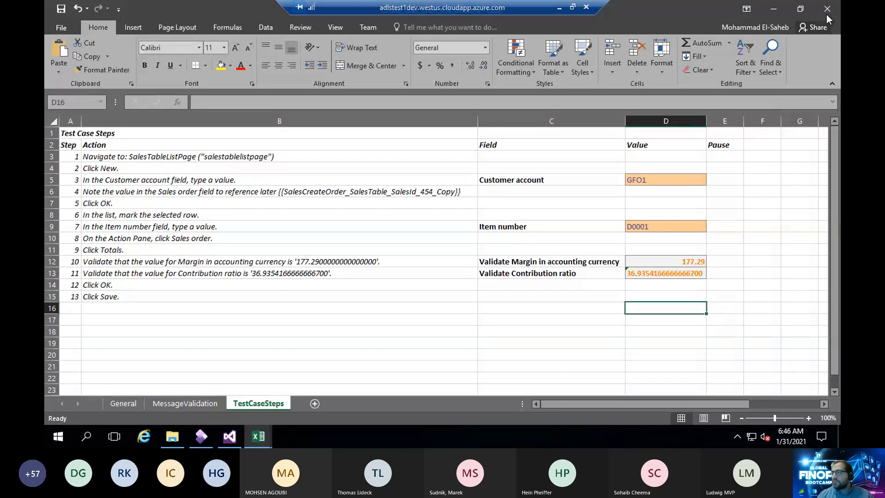
pyautogui.click(776, 15)
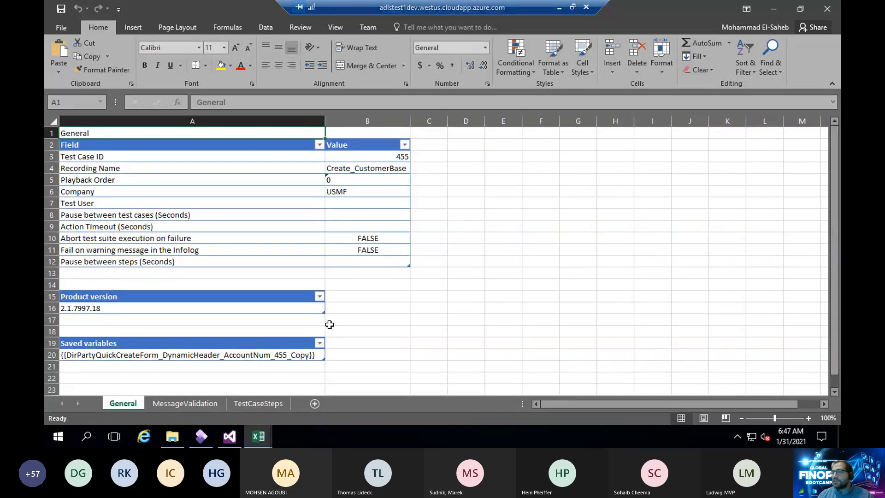
# On the TestCaseSteps sheet of the test case 455 parameter workbook, set the Customer account value to GFO2
pyautogui.click(185, 403)
pyautogui.click(270, 403)
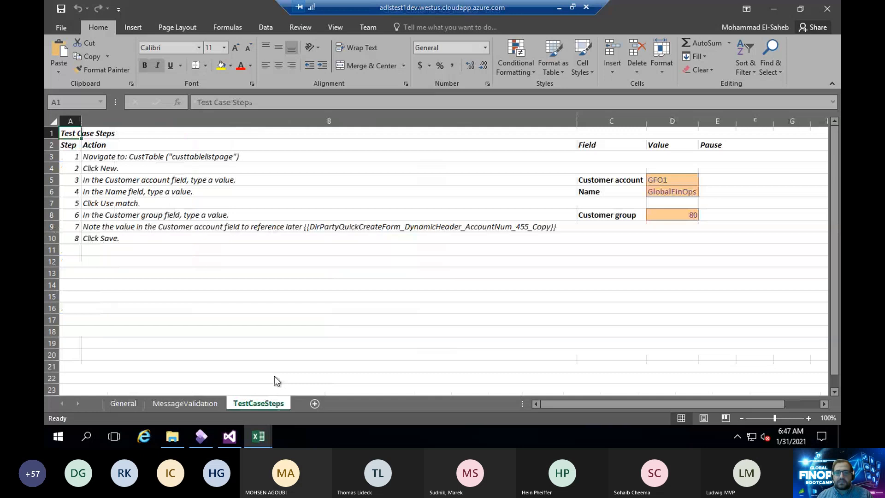
pyautogui.click(672, 180)
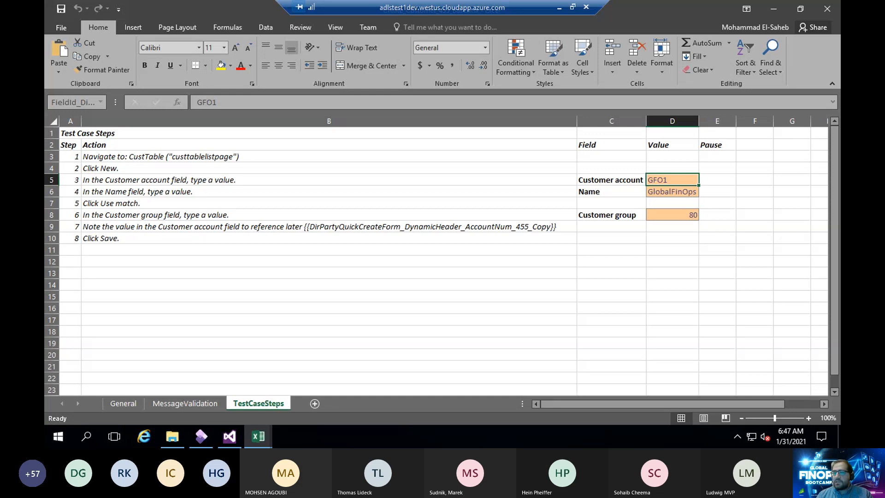
pyautogui.doubleClick(675, 180)
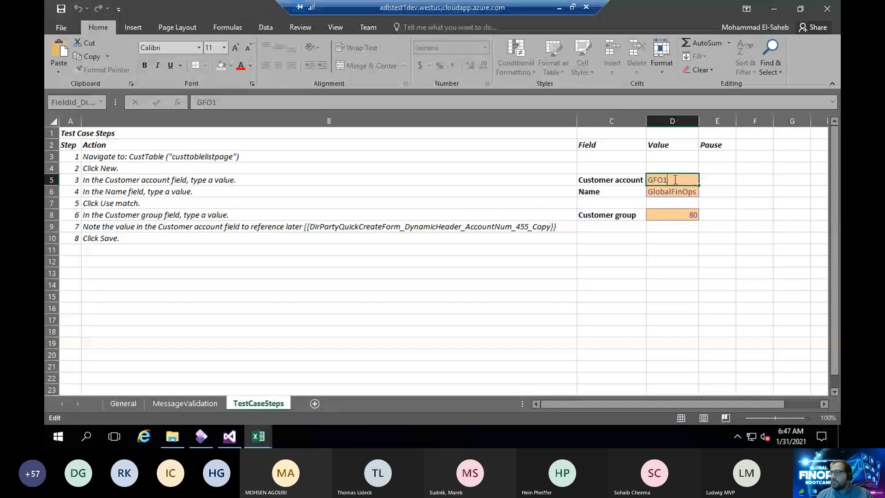
pyautogui.press('BackSpace')
pyautogui.write('2')
pyautogui.press('Return')
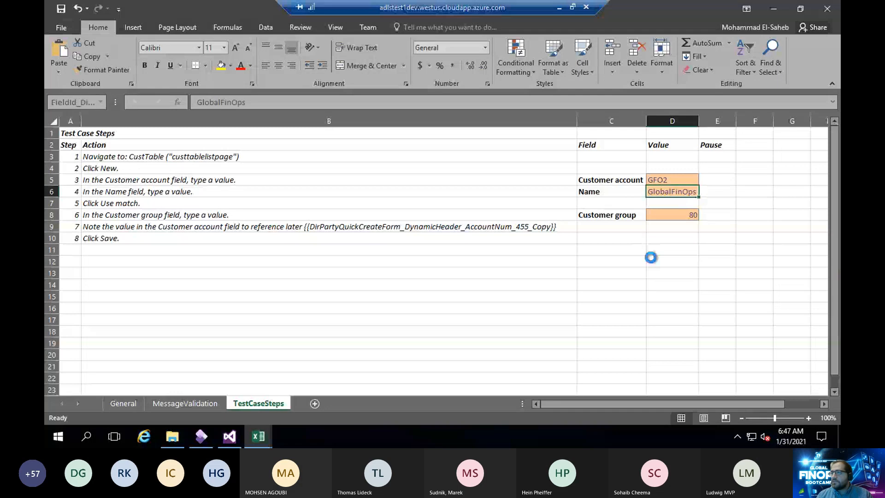
pyautogui.write('FinOpsBootCamp')
pyautogui.hotkey('ctrl', 's')
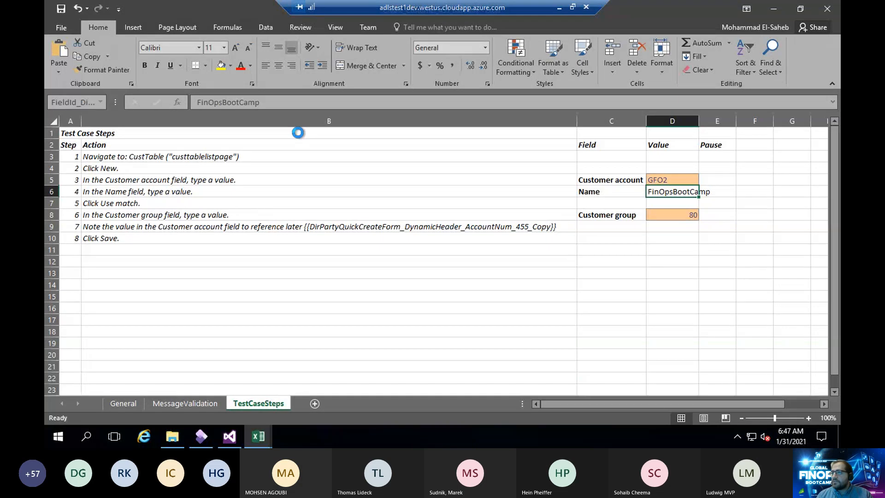
pyautogui.hotkey('ctrl', 'z')
# Replace the content of the Name value cell with FinOpsBootCamp, keeping the cell's formatting, and check the entry
pyautogui.doubleClick(271, 103)
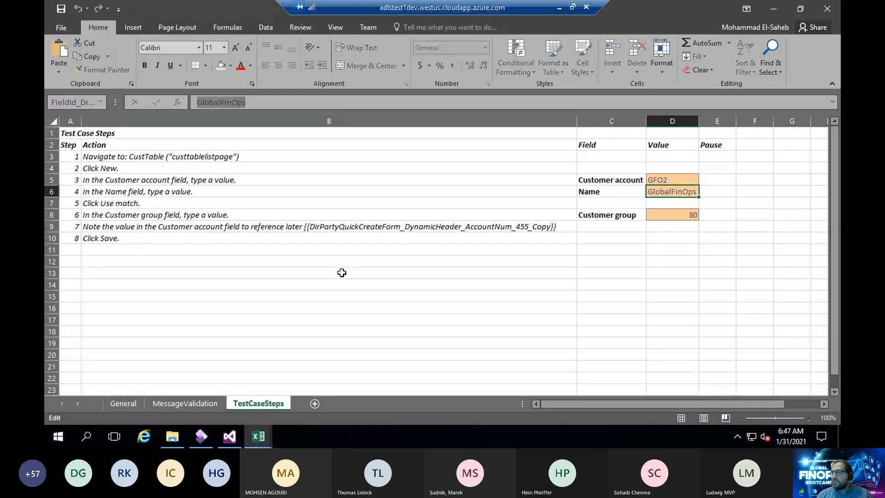
pyautogui.press('BackSpace')
pyautogui.write('FinOpsBootCamp')
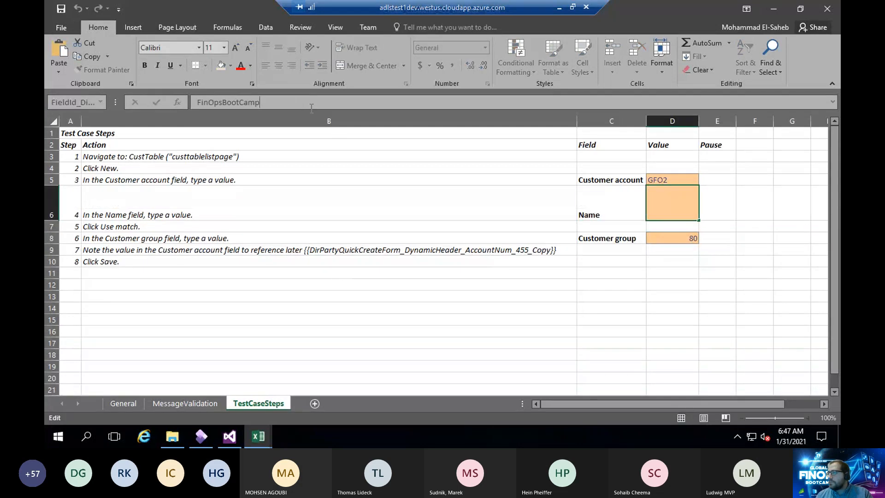
pyautogui.click(665, 228)
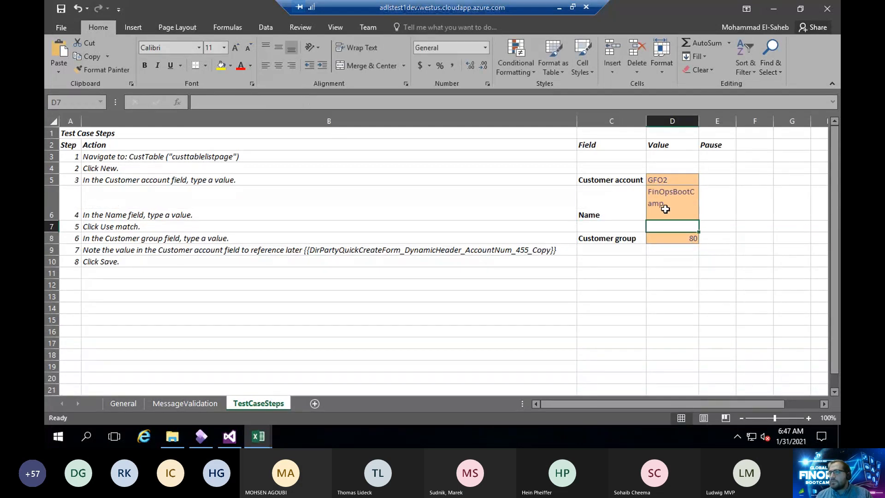
pyautogui.click(665, 209)
pyautogui.click(197, 101)
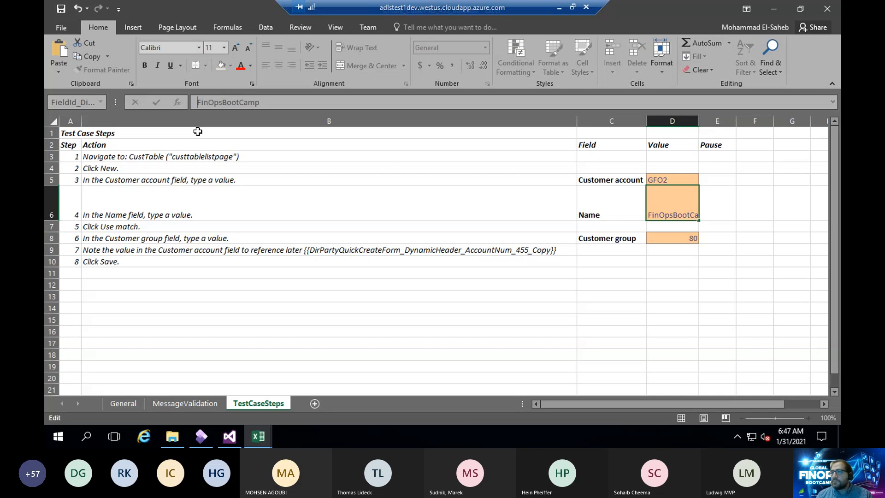
pyautogui.click(288, 265)
pyautogui.click(671, 194)
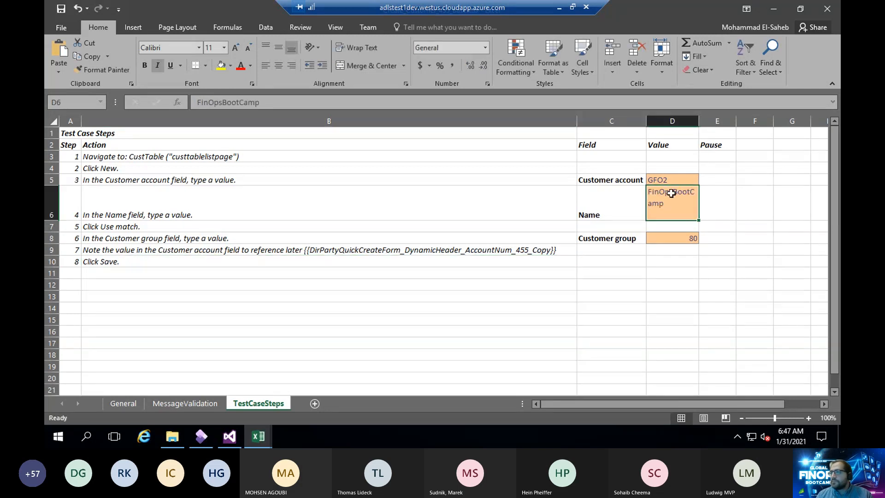
pyautogui.click(297, 211)
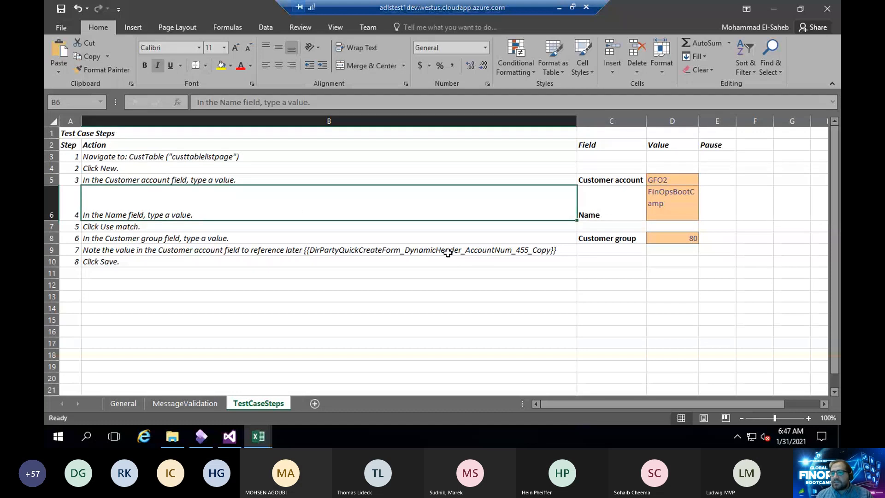
# Copy the saved variable cell {{DirPartyQuickCreateForm_DynamicHeader_AccountNum_455_Copy}} from the General sheet of the test case 455 workbook and put the workbook aside
pyautogui.click(448, 253)
pyautogui.click(123, 403)
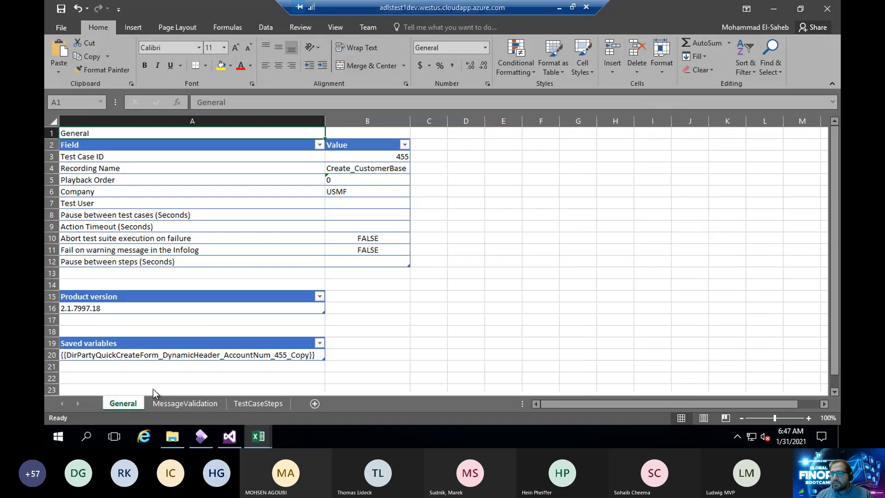
pyautogui.click(151, 358)
pyautogui.hotkey('ctrl', 'c')
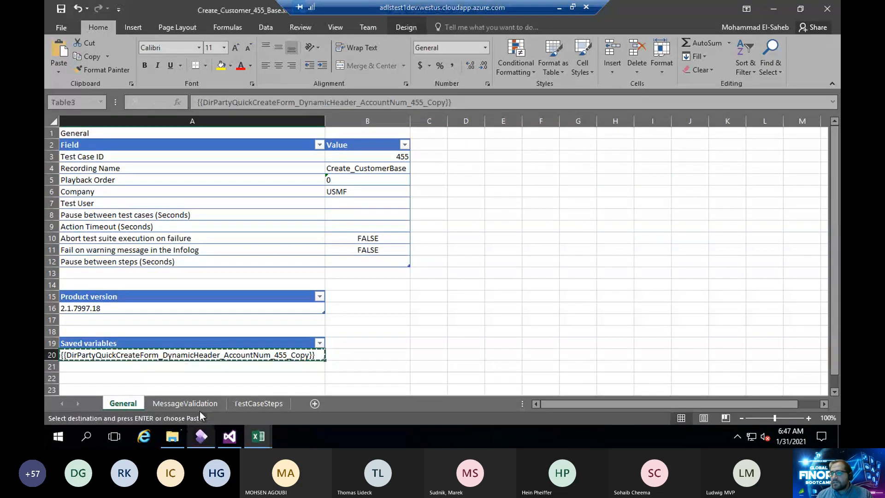
pyautogui.click(774, 10)
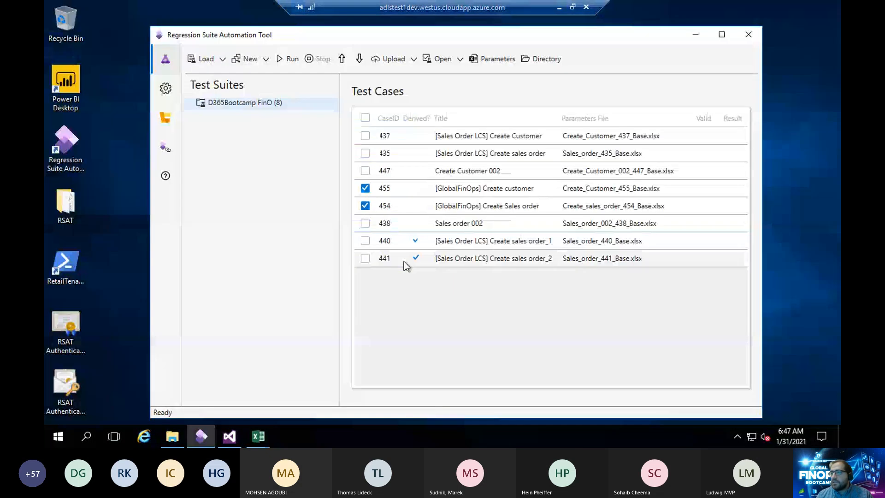
# Clear the Customer account value on the TestCaseSteps sheet of the Create_sales_order_454_Base workbook
pyautogui.click(258, 436)
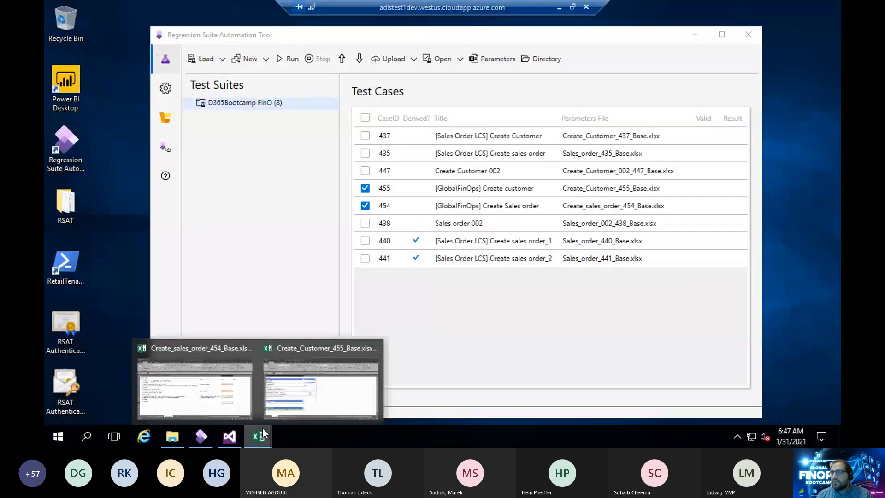
pyautogui.click(222, 375)
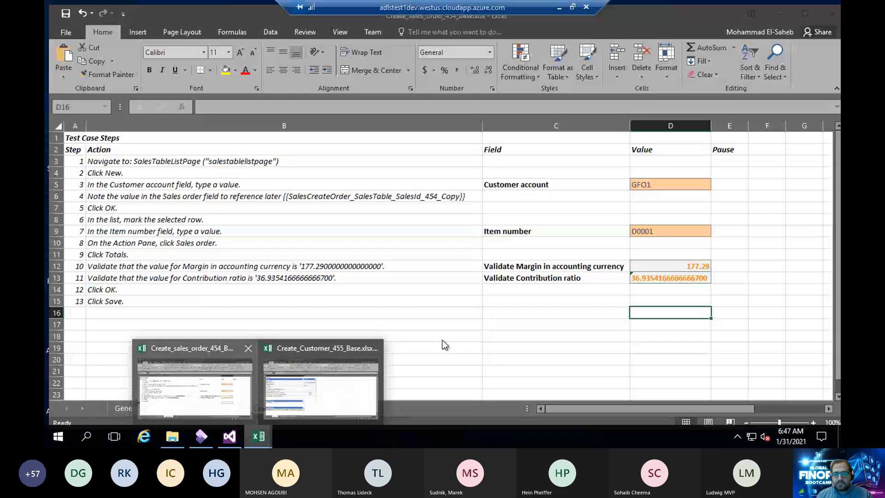
pyautogui.click(660, 182)
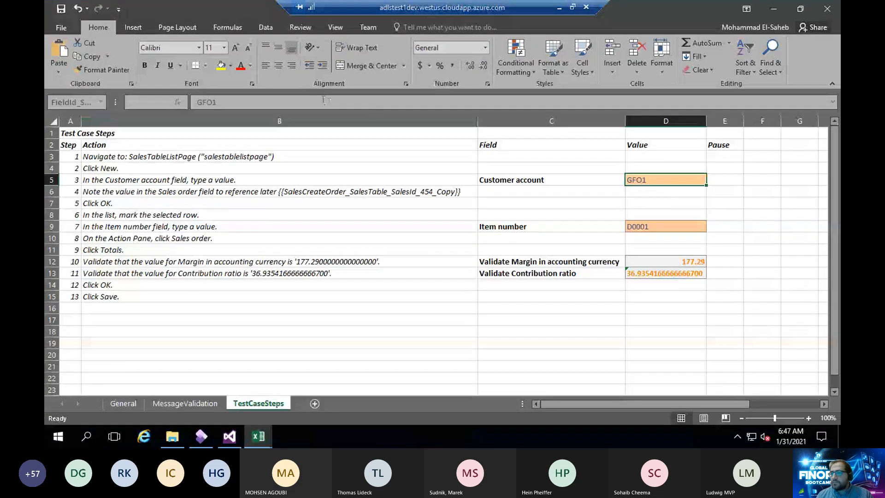
pyautogui.moveTo(323, 100); pyautogui.dragTo(192, 102)
pyautogui.press('BackSpace')
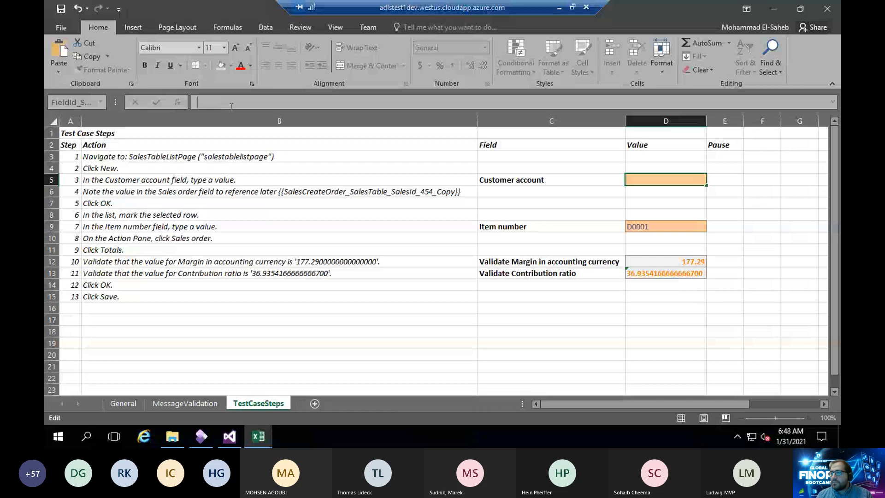
# Insert the text of the customer workbook's saved variable {{DirPartyQuickCreateForm_DynamicHeader_AccountNum_455_Copy}} as the sales order workbook's Customer account value
pyautogui.moveTo(258, 436)
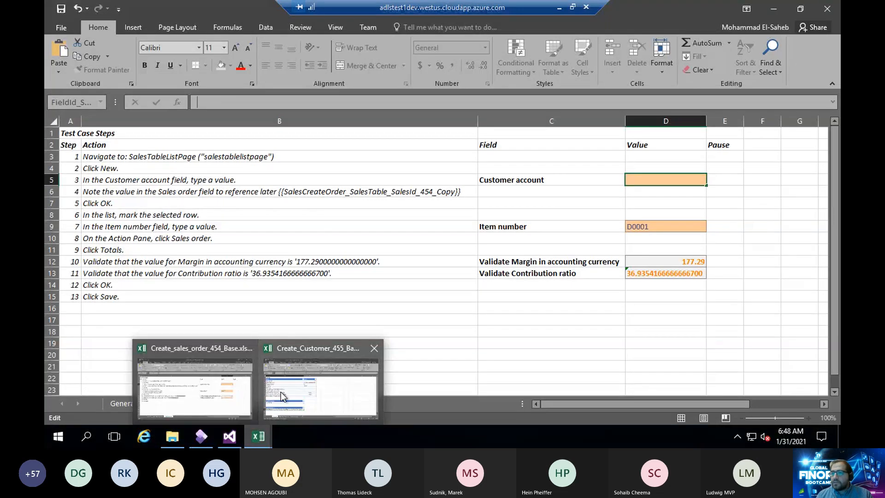
pyautogui.click(281, 391)
pyautogui.moveTo(454, 102); pyautogui.dragTo(167, 102)
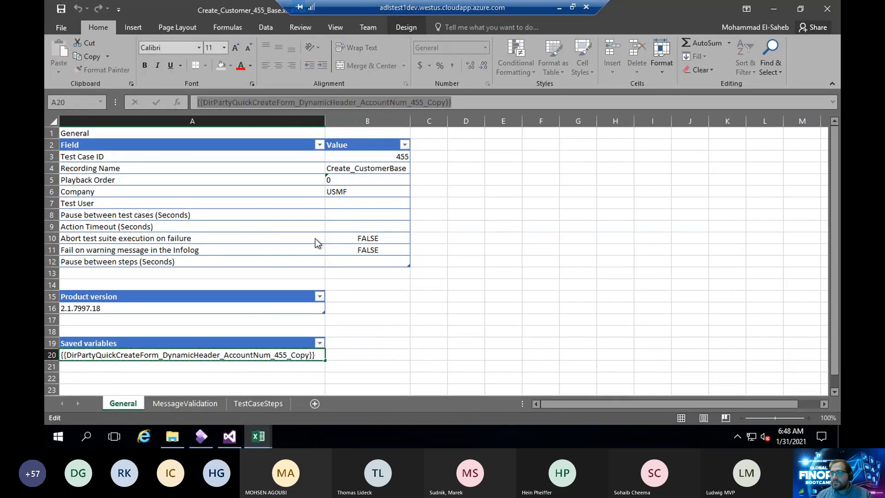
pyautogui.moveTo(260, 446)
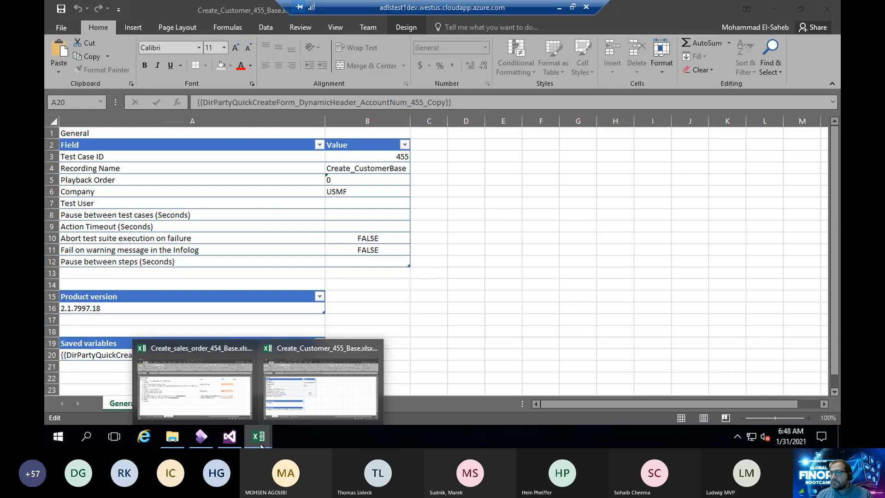
pyautogui.click(195, 387)
pyautogui.click(331, 99)
pyautogui.hotkey('ctrl', 'v')
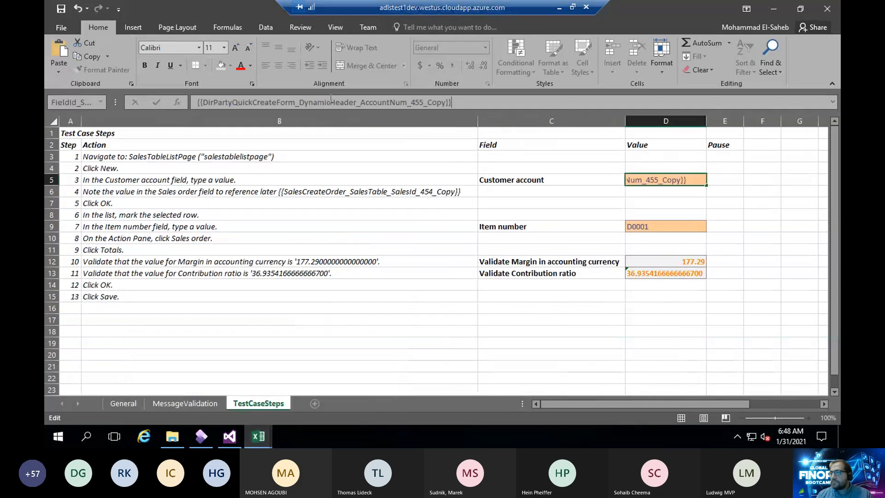
# Check the Customer account and Item number cells of the sales order workbook, and close the parameter workbooks with their changes saved
pyautogui.click(389, 182)
pyautogui.click(663, 182)
pyautogui.click(471, 103)
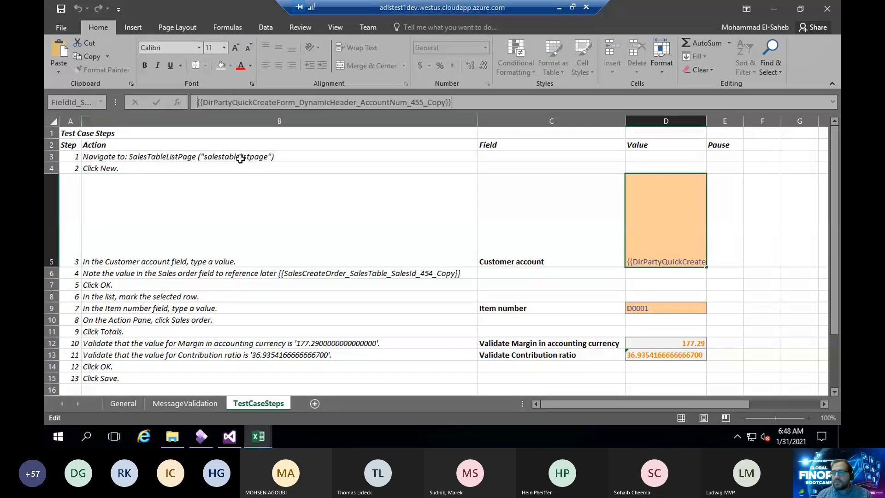
pyautogui.click(369, 322)
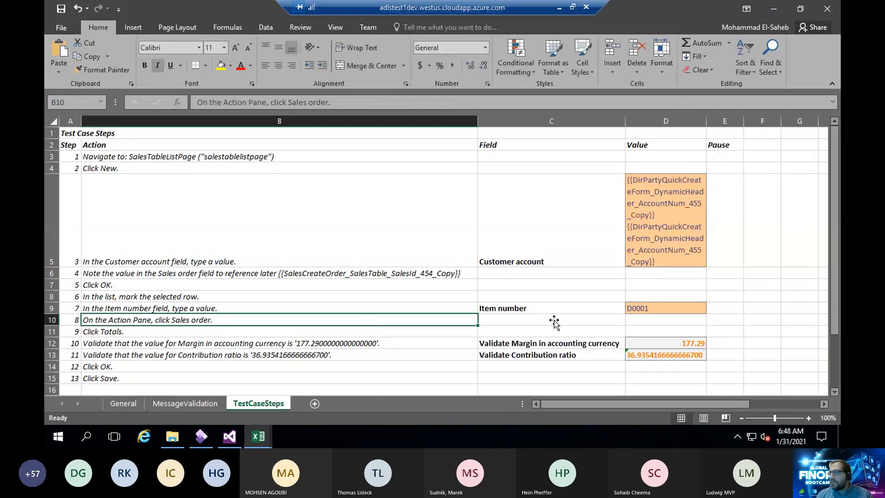
pyautogui.click(660, 306)
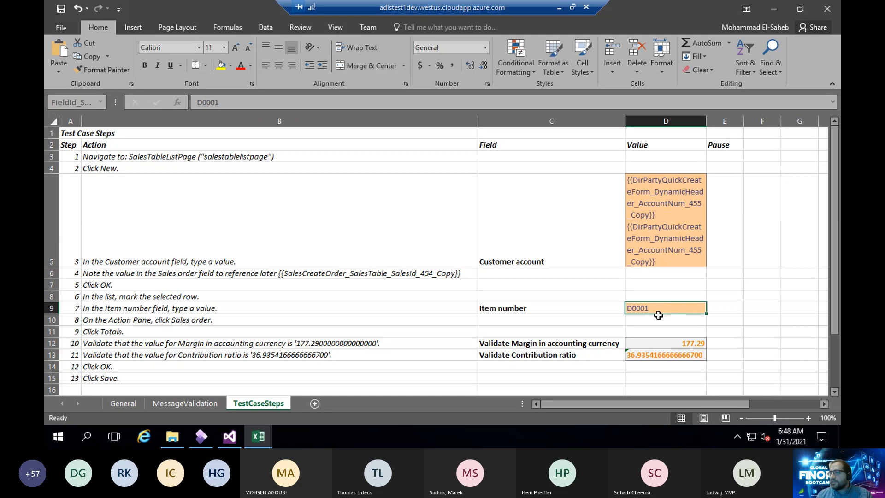
pyautogui.click(827, 10)
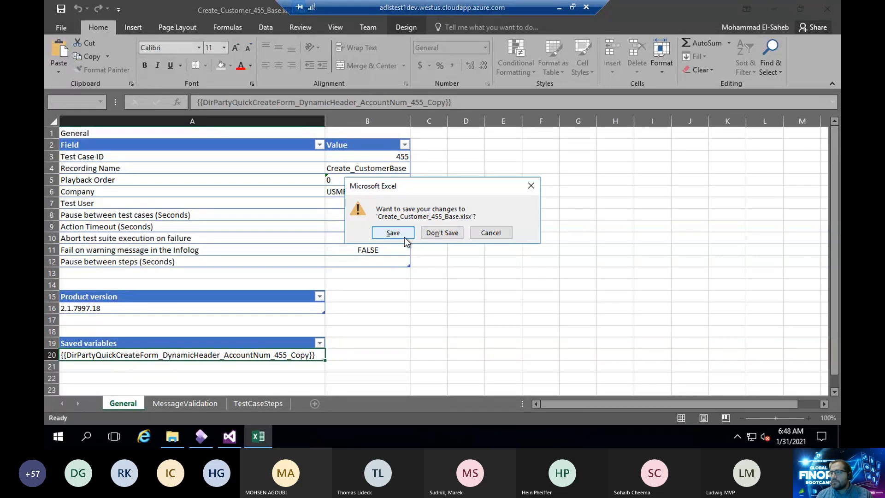
pyautogui.click(393, 233)
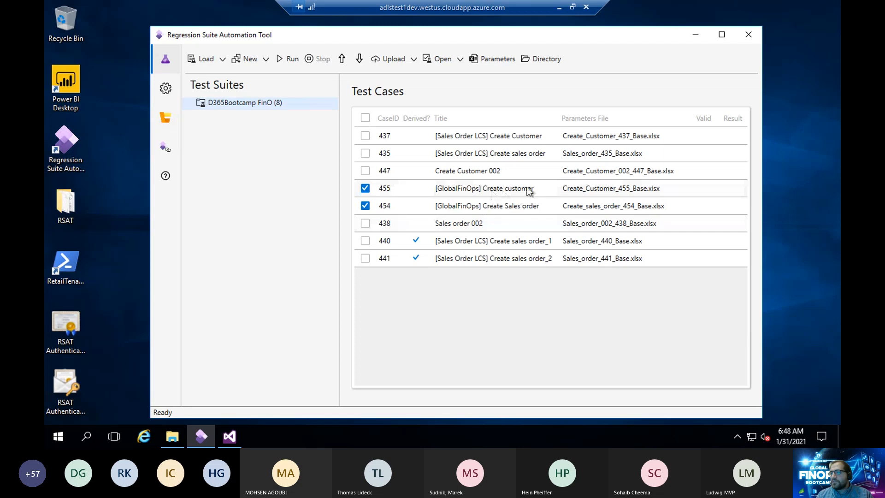
# Run the playback of test cases 455 Create customer and 454 Create Sales order in the Regression Suite Automation Tool
pyautogui.click(363, 190)
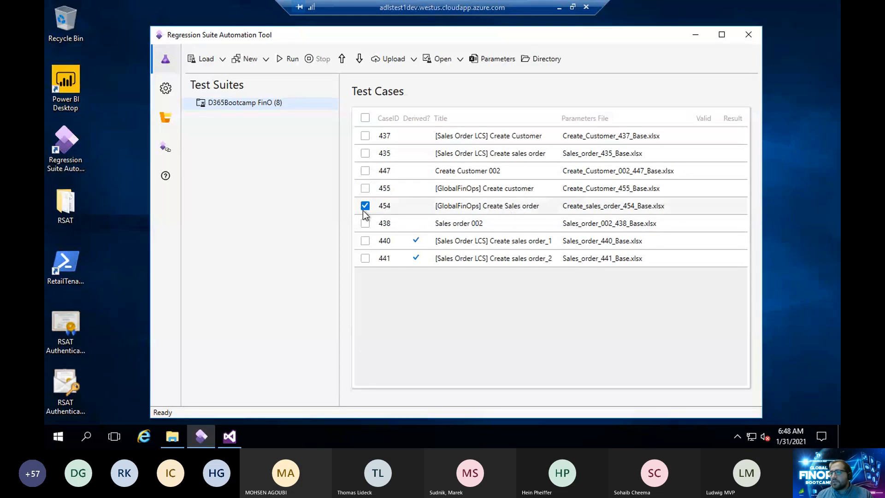
pyautogui.click(364, 209)
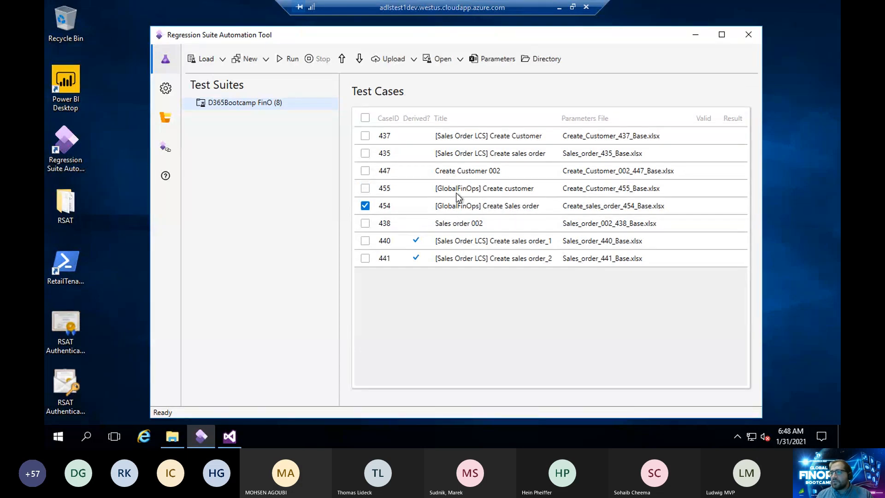
pyautogui.click(365, 188)
pyautogui.click(279, 63)
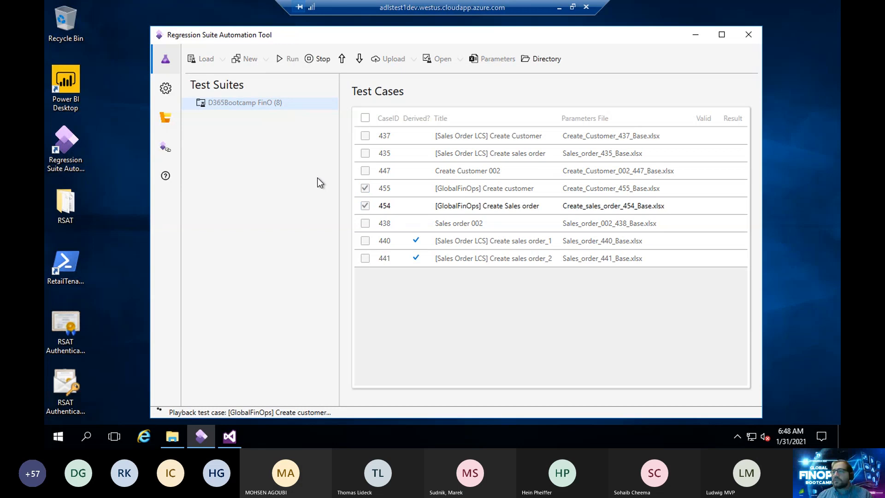
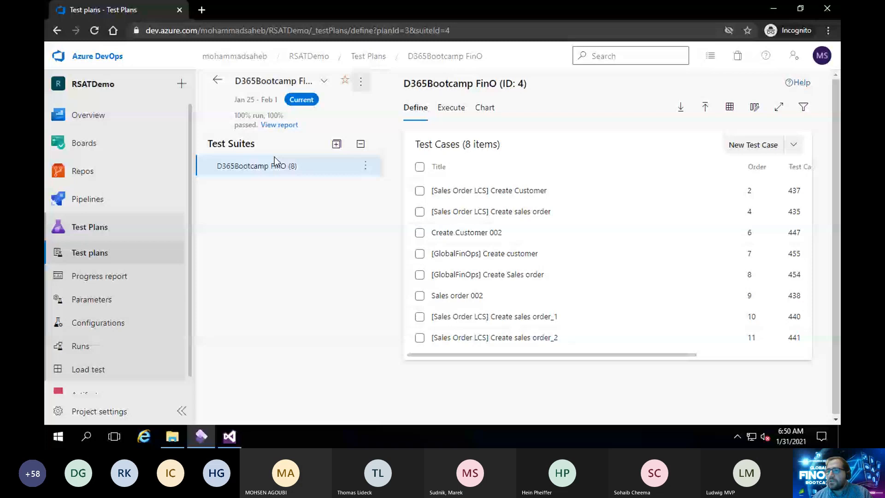
# In Azure DevOps, open the most recent test run, 72, and examine its run summary and outcome charts
pyautogui.click(81, 346)
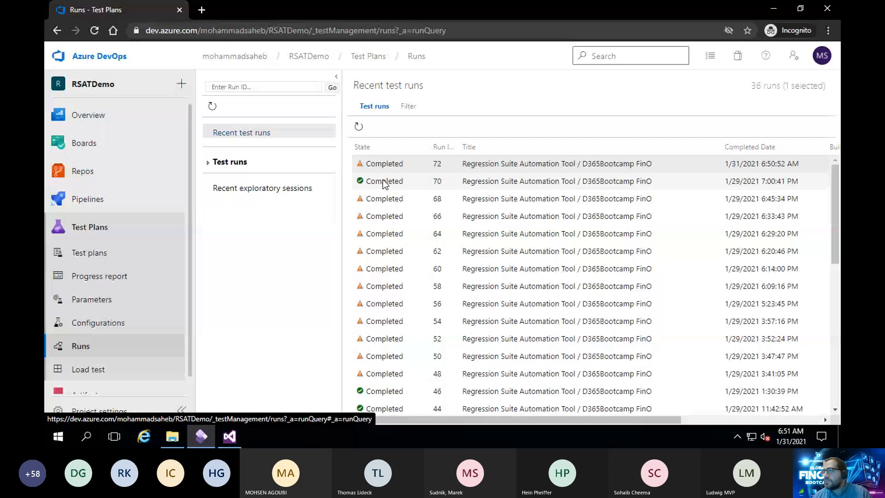
pyautogui.doubleClick(574, 167)
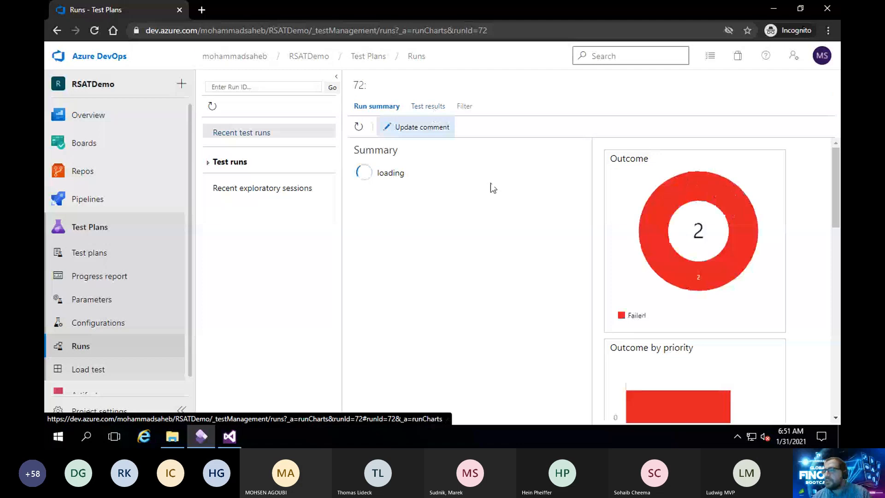
pyautogui.moveTo(632, 247)
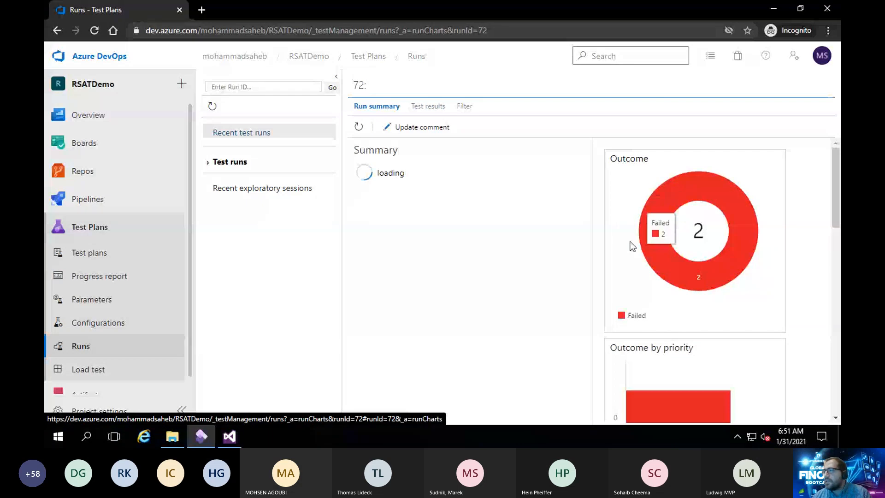
pyautogui.scroll(-9, 679, 330)
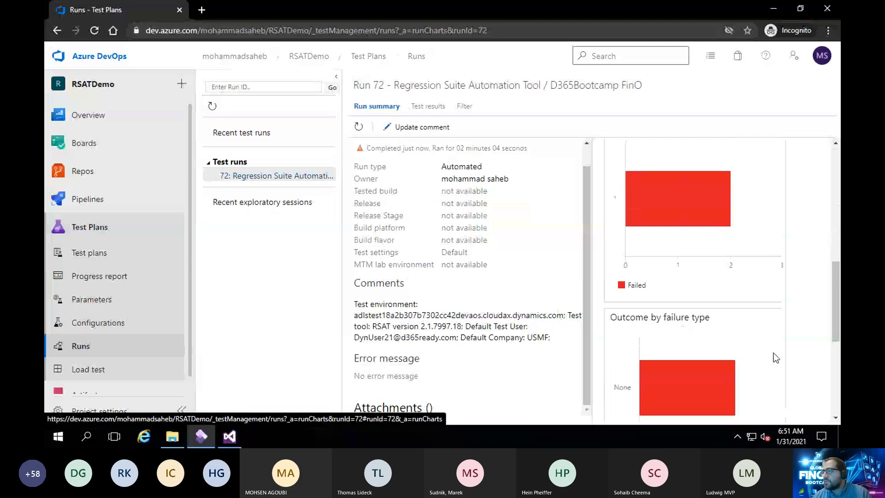
pyautogui.scroll(-3, 673, 323)
pyautogui.scroll(3, 690, 332)
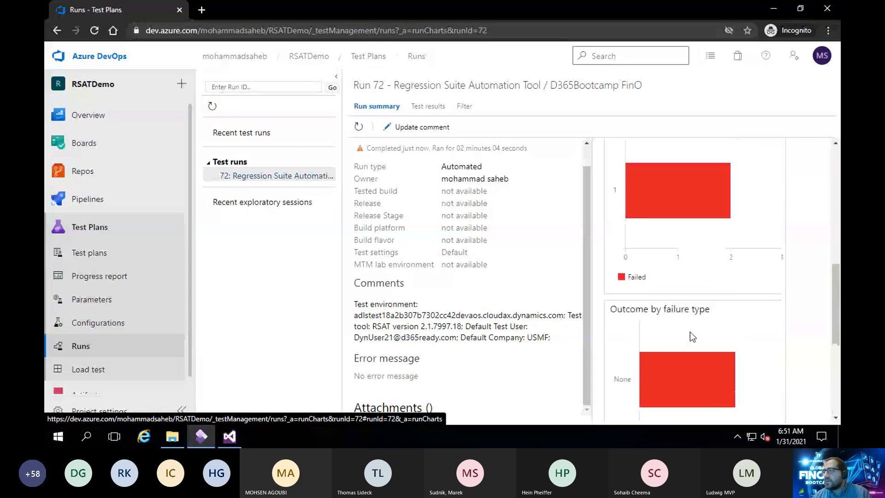
pyautogui.scroll(8, 690, 332)
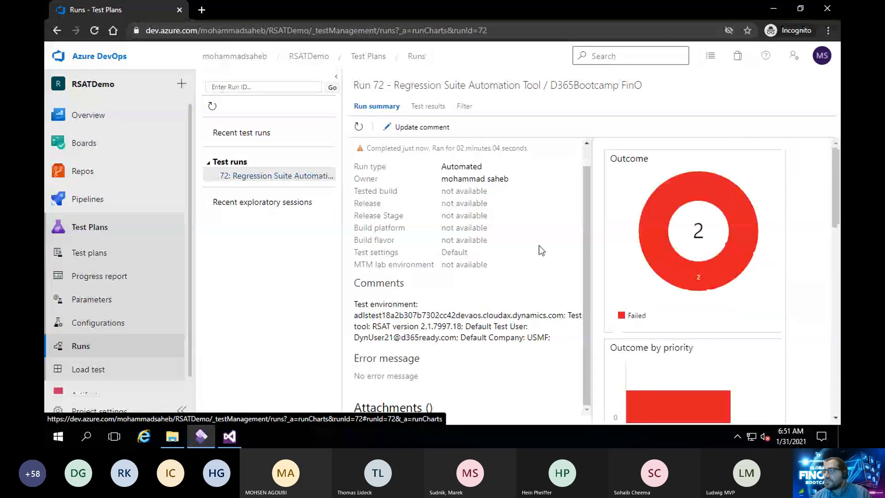
# Open the [GlobalFinOps] Create customer result of run 72 and examine its error message, attachments and details
pyautogui.click(428, 106)
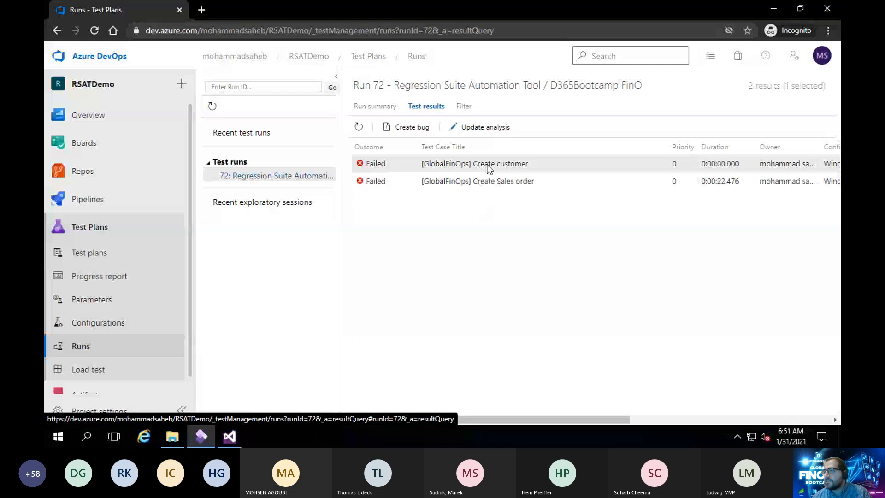
pyautogui.doubleClick(489, 162)
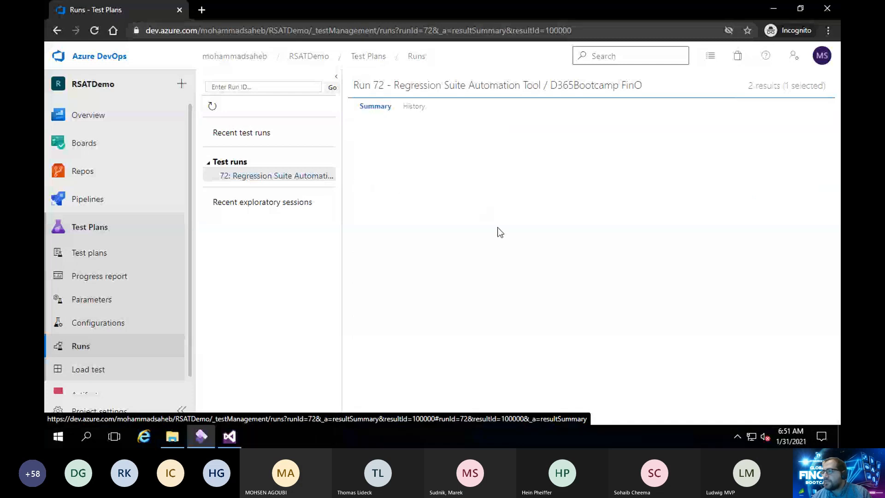
pyautogui.moveTo(510, 280); pyautogui.dragTo(524, 282)
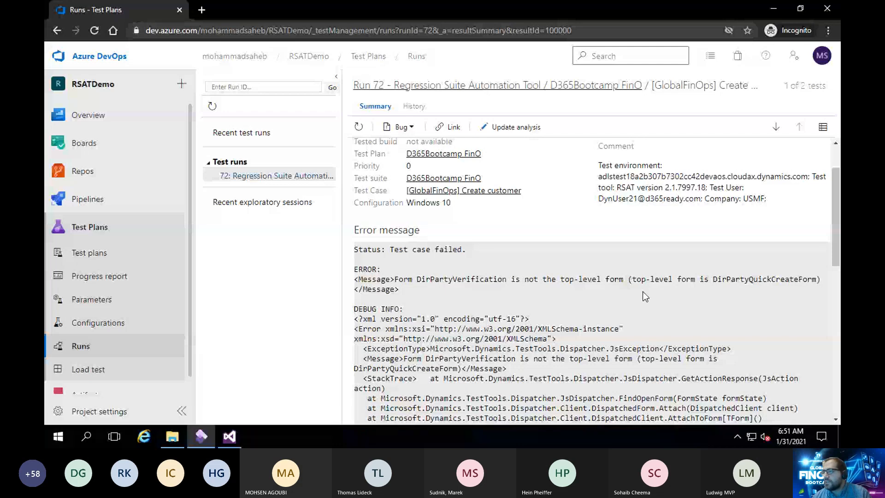
pyautogui.scroll(-8, 643, 291)
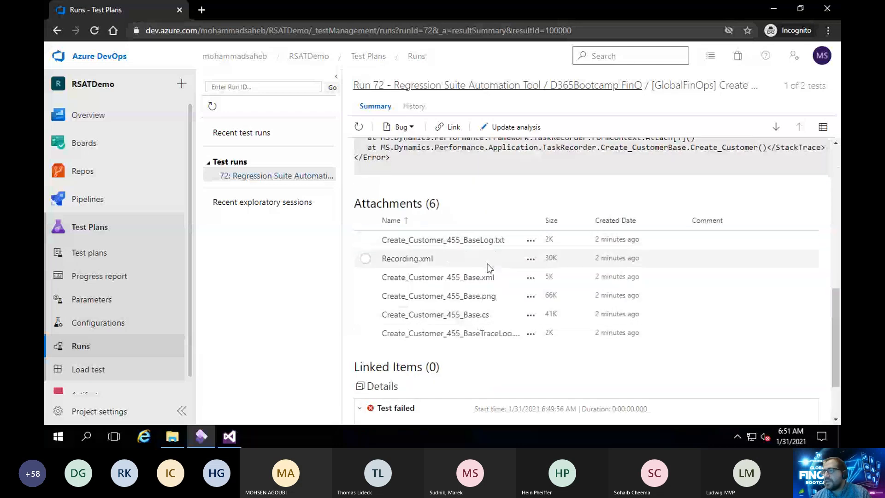
pyautogui.scroll(-1, 504, 240)
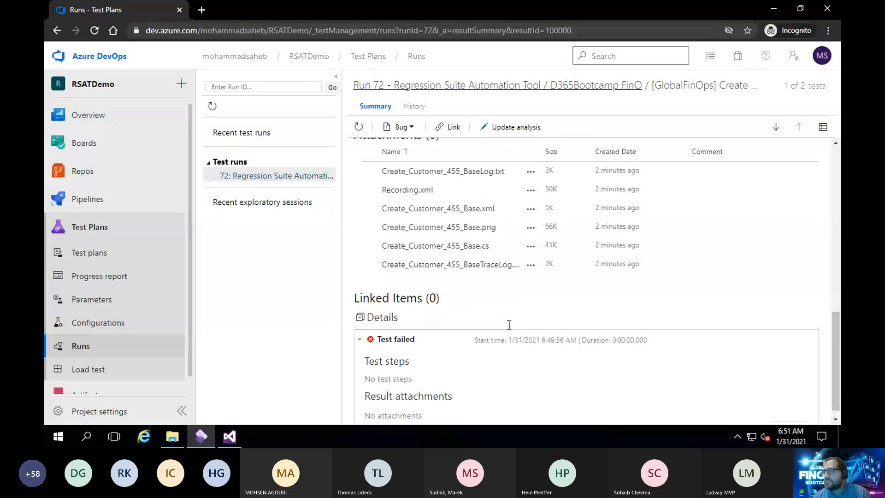
pyautogui.scroll(10, 510, 324)
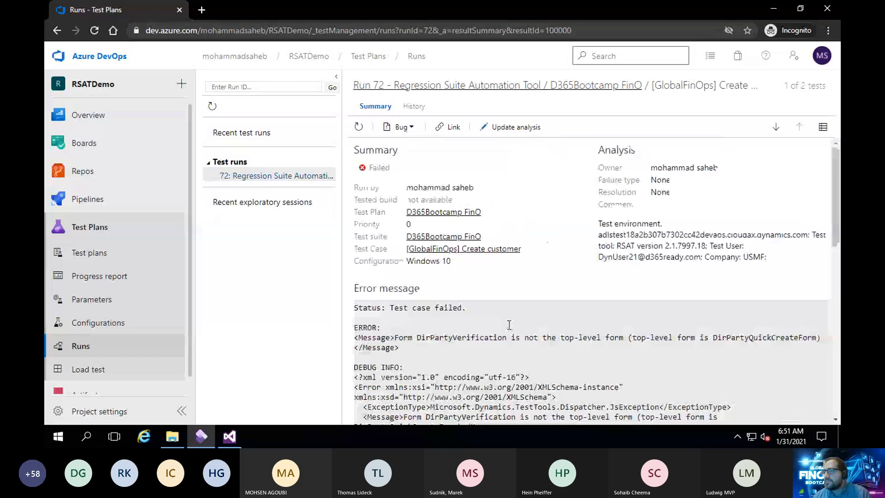
# Show the bug options for the Create customer result and return to the D365Bootcamp FinO test plan
pyautogui.click(411, 132)
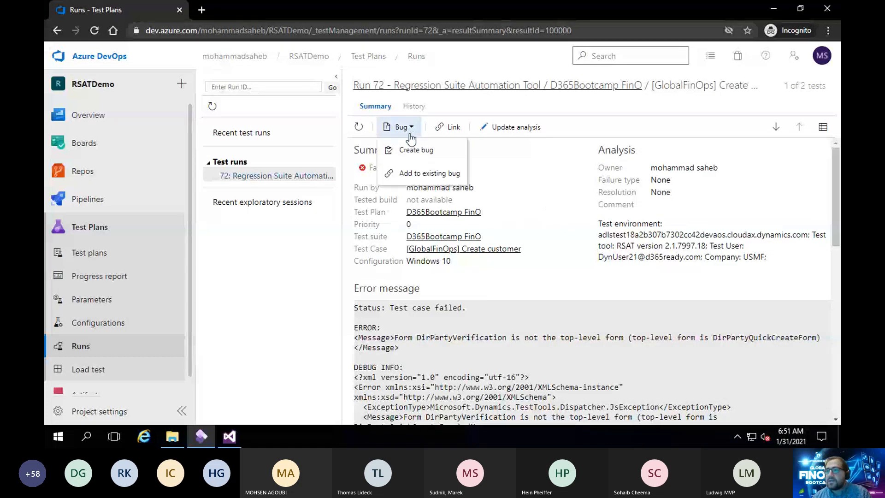
pyautogui.click(422, 159)
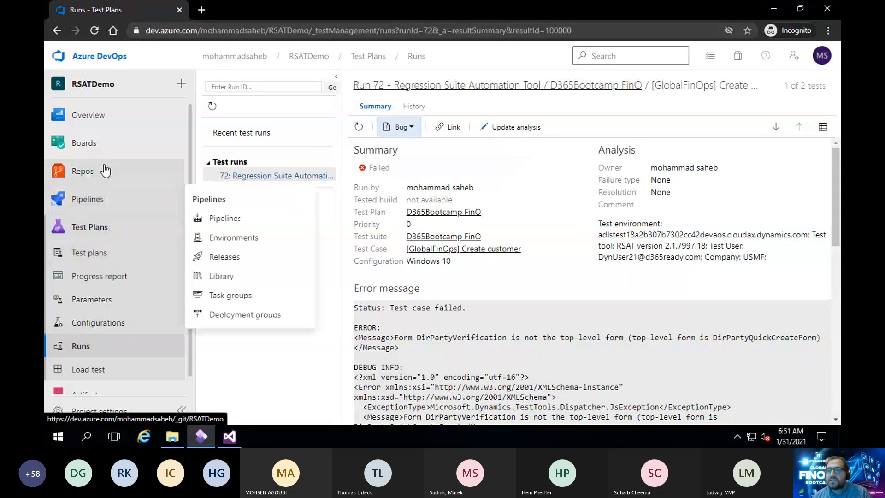
pyautogui.click(109, 253)
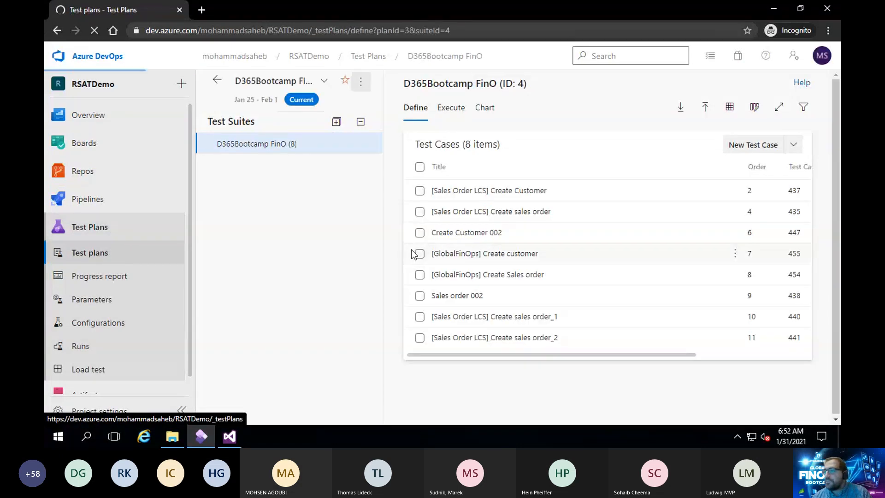
# Create a new test case titled Create customer in the D365Bootcamp FinO suite and attach the recording Create Customer 002.xml
pyautogui.click(770, 148)
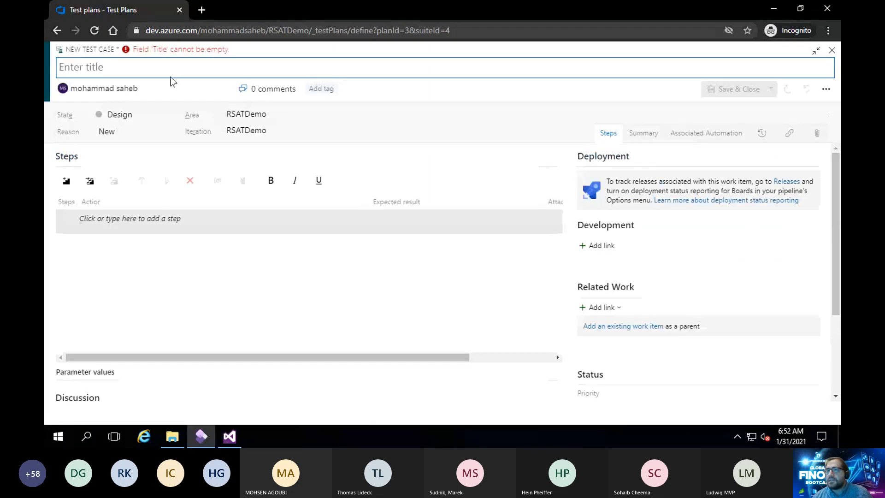
pyautogui.write('Create ')
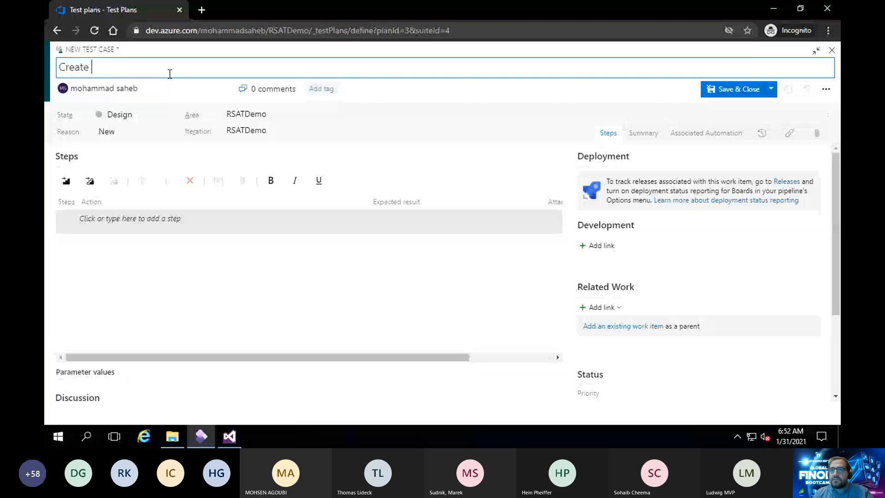
pyautogui.write('customer')
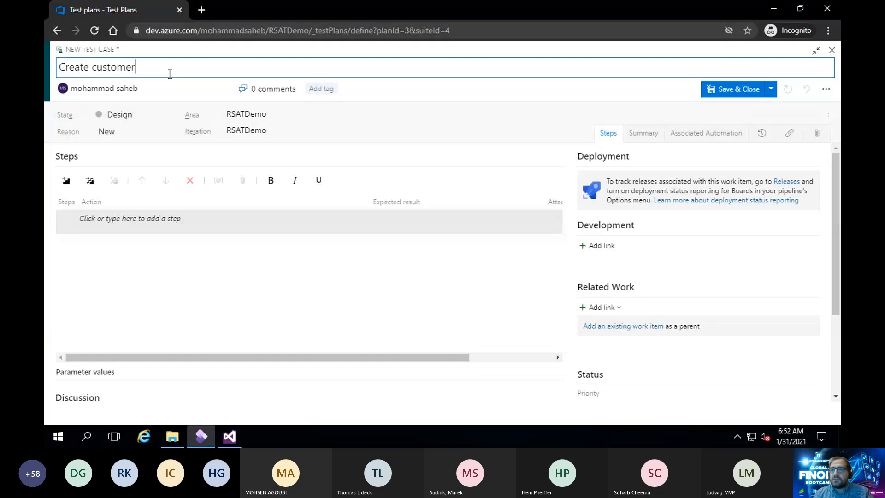
pyautogui.click(816, 138)
pyautogui.click(424, 342)
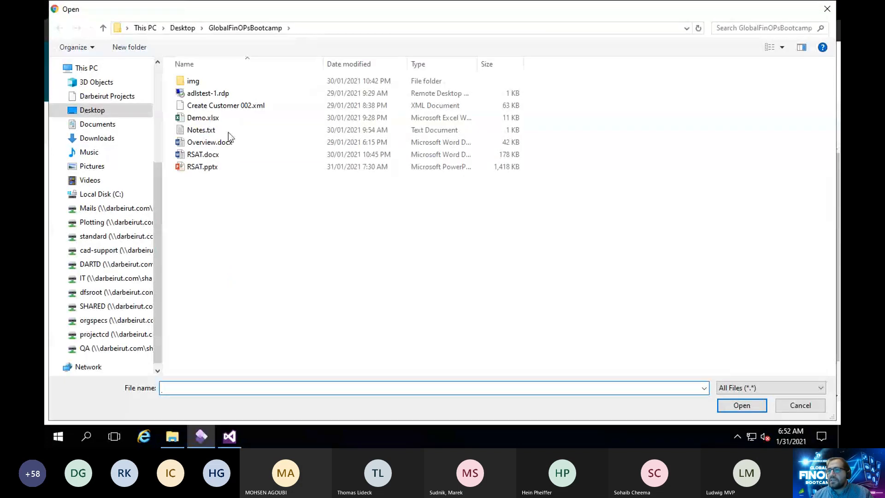
pyautogui.click(239, 108)
pyautogui.doubleClick(239, 108)
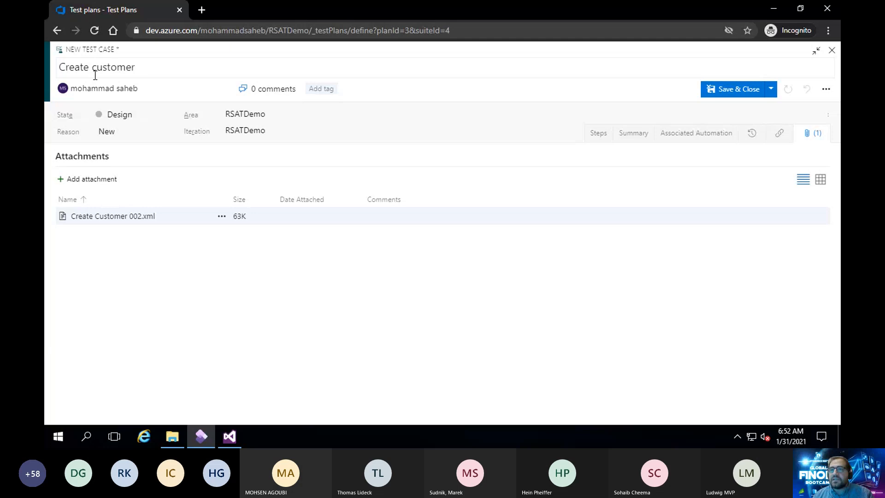
# Change the new test case's title to Create Customer 002 and save and close it
pyautogui.click(151, 69)
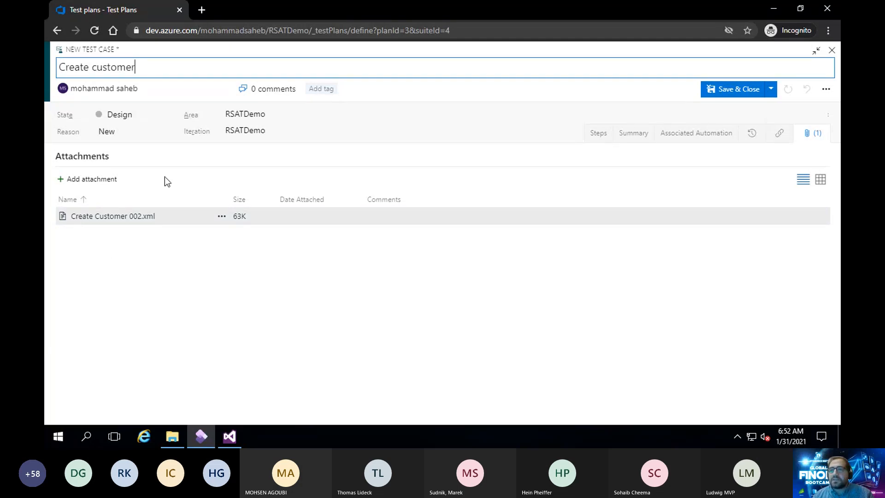
pyautogui.write('002')
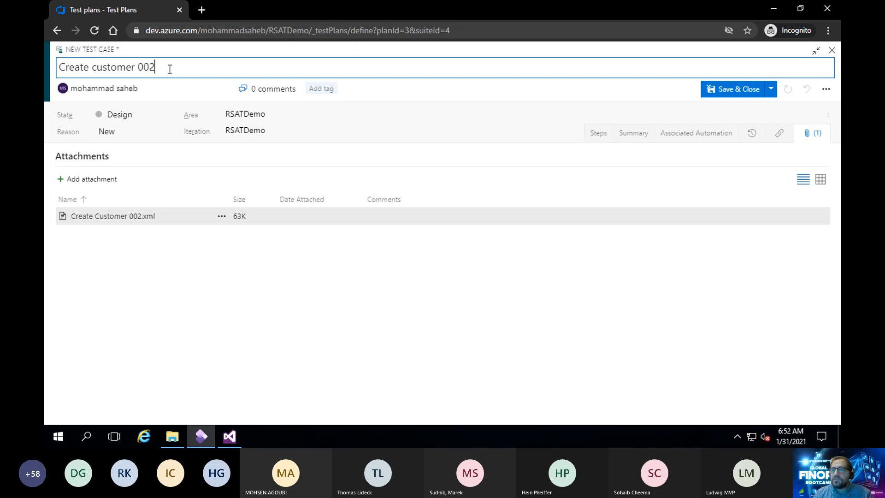
pyautogui.press('Left')
pyautogui.hotkey('ctrl', 'Left')
pyautogui.hotkey('ctrl', 'Left')
pyautogui.hotkey('shift', 'Right')
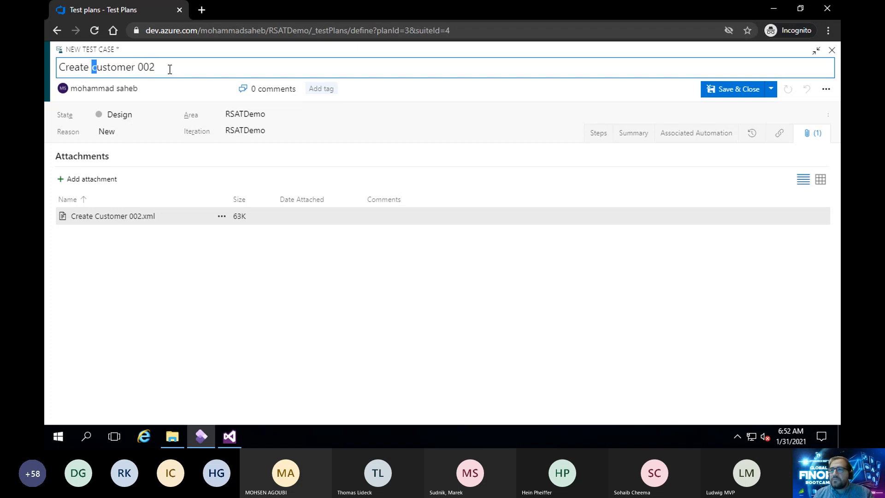
pyautogui.write('C')
pyautogui.click(725, 91)
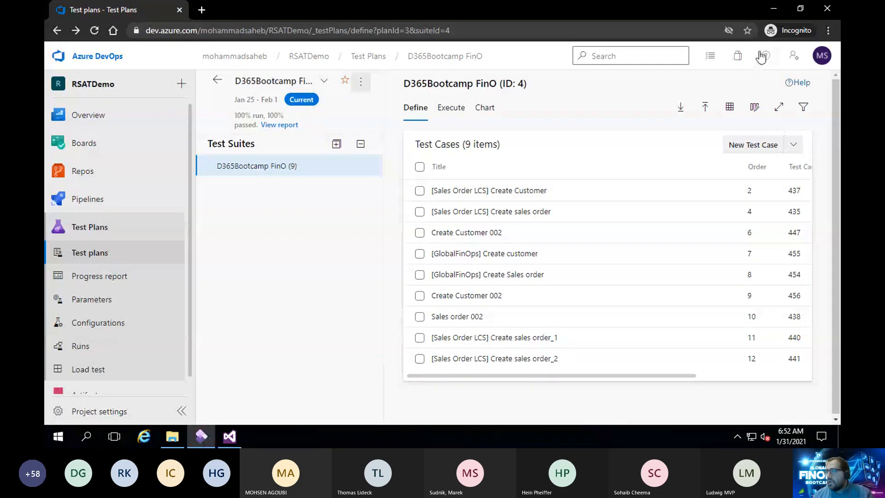
# Switch to the Regression Suite Automation Tool, reload the test plan and list the test cases of the D365Bootcamp FinO suite
pyautogui.click(771, 9)
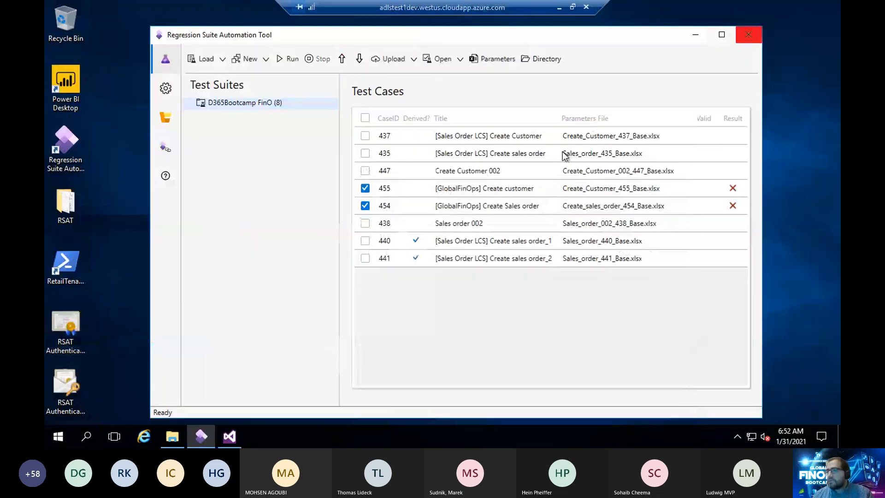
pyautogui.click(206, 60)
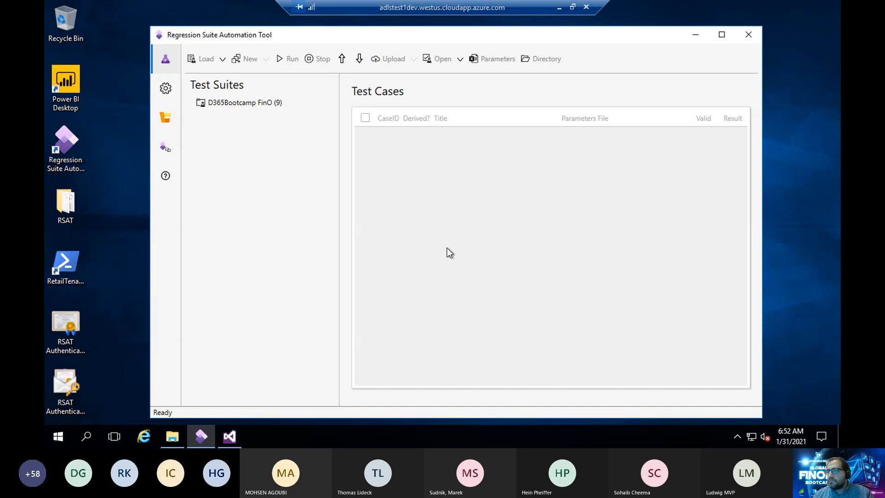
pyautogui.click(276, 102)
pyautogui.click(495, 263)
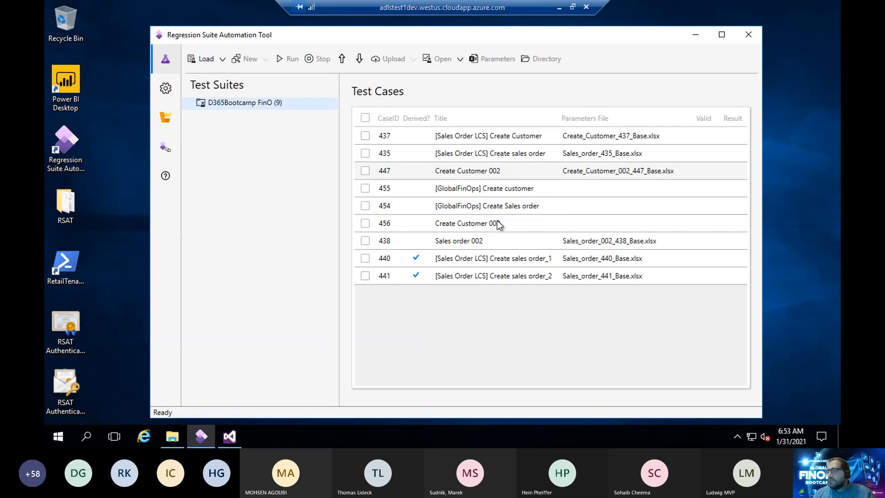
# Generate the test execution and parameter files for test case 456 Create Customer 002
pyautogui.click(481, 224)
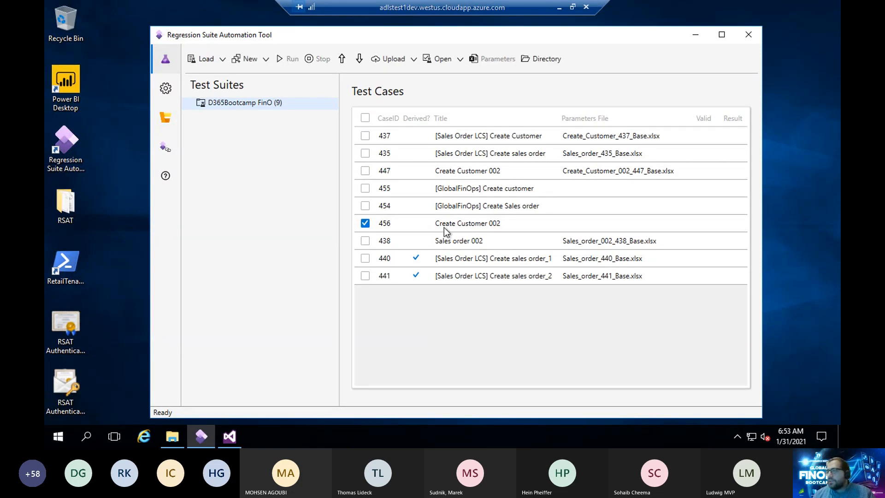
pyautogui.click(448, 227)
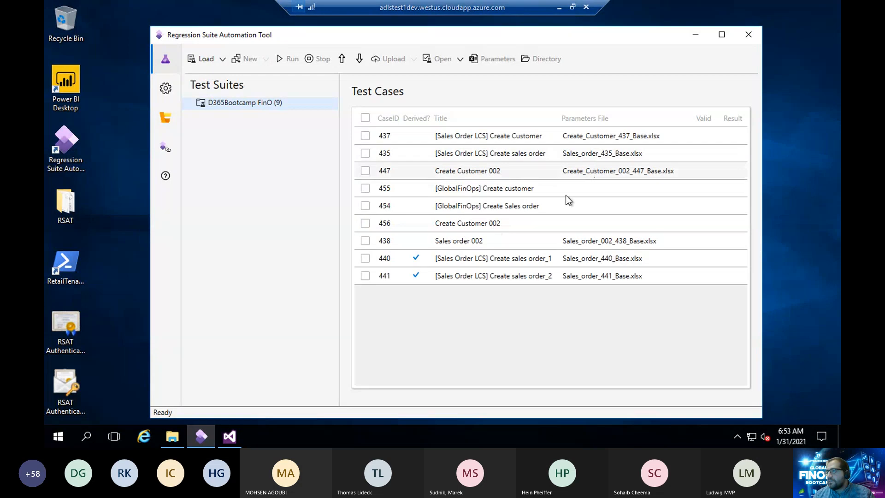
pyautogui.click(473, 225)
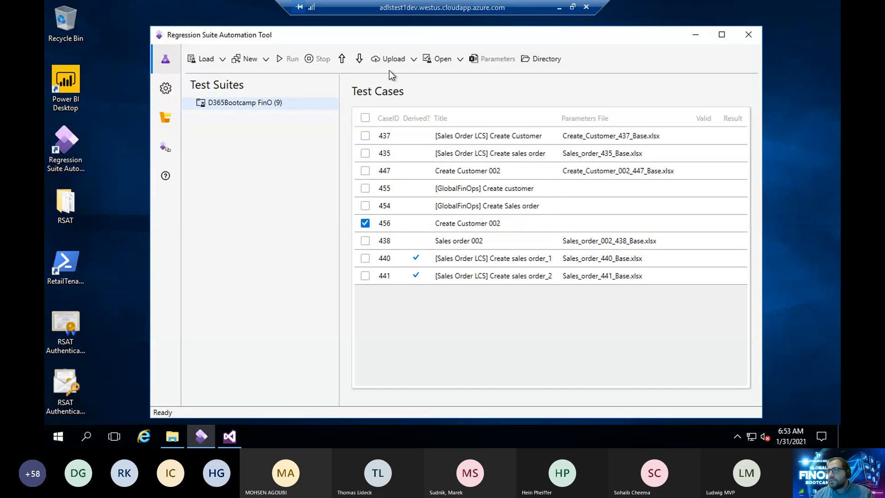
pyautogui.click(265, 59)
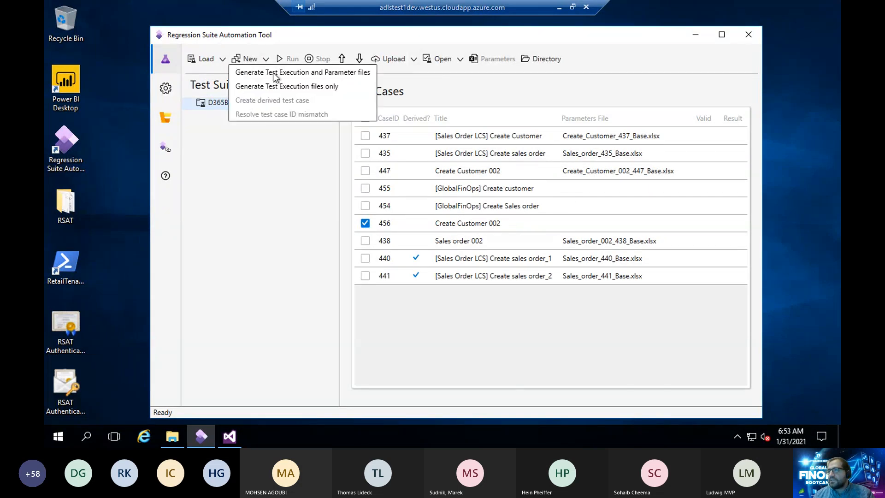
pyautogui.click(276, 72)
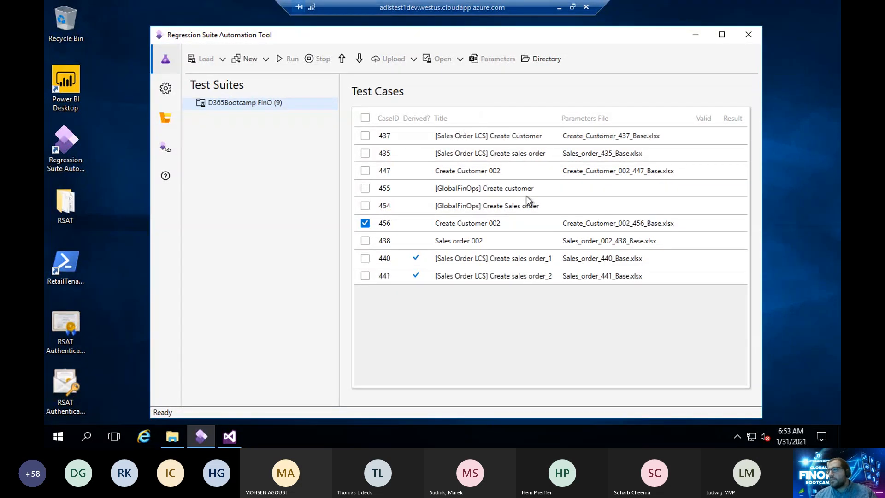
# Open the Excel parameter file of test case 456 and examine its General, MessageValidation and TestCaseSteps sheets
pyautogui.click(496, 63)
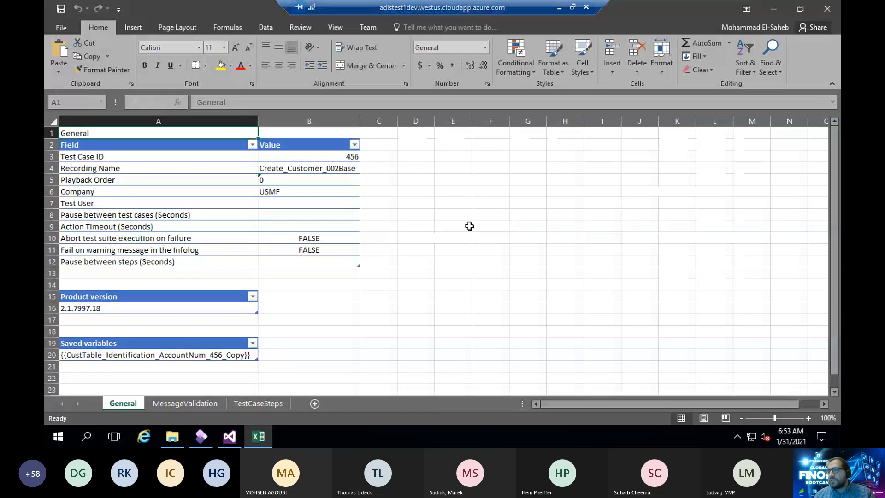
pyautogui.click(202, 404)
pyautogui.click(251, 405)
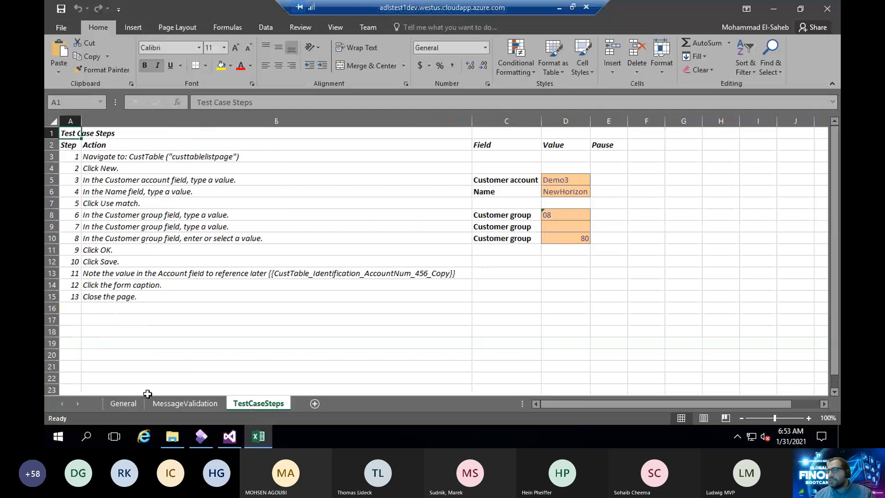
pyautogui.click(123, 404)
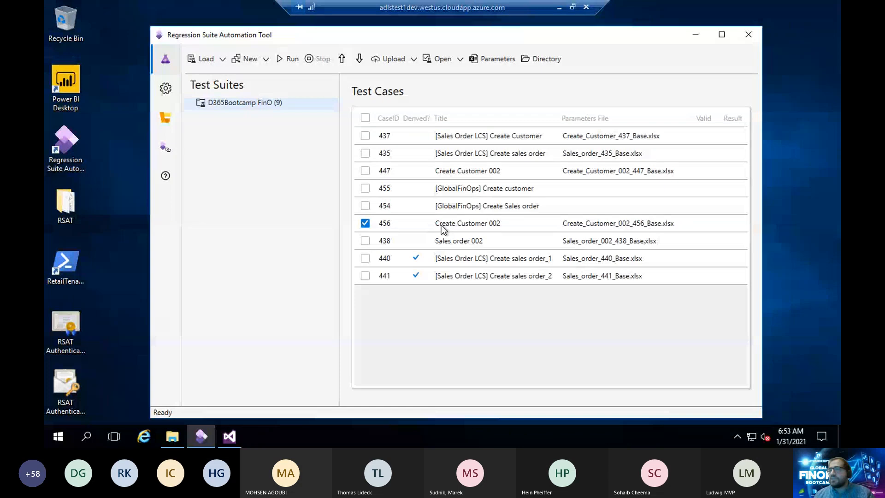
# Create a derived test case from test case 456 Create Customer 002
pyautogui.click(272, 62)
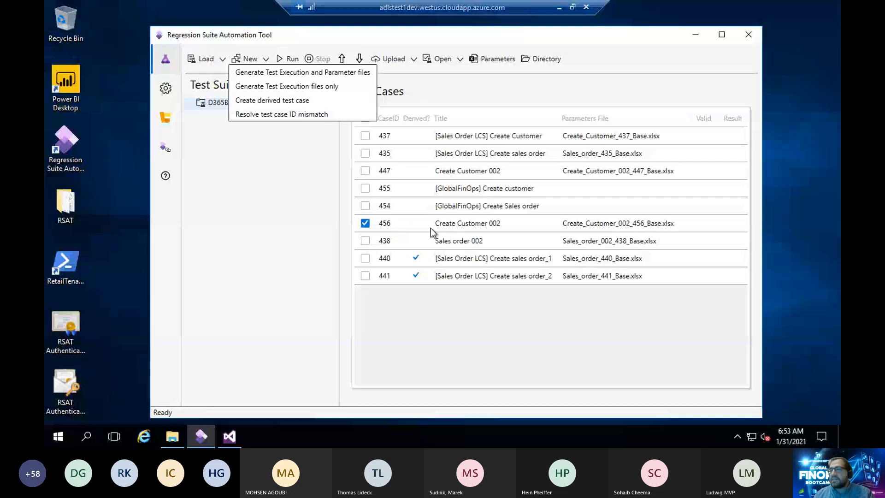
pyautogui.click(267, 102)
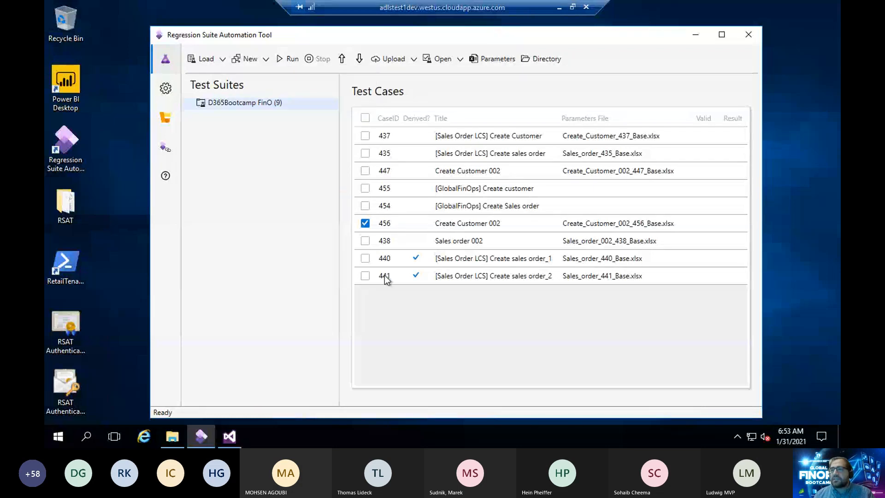
pyautogui.click(503, 270)
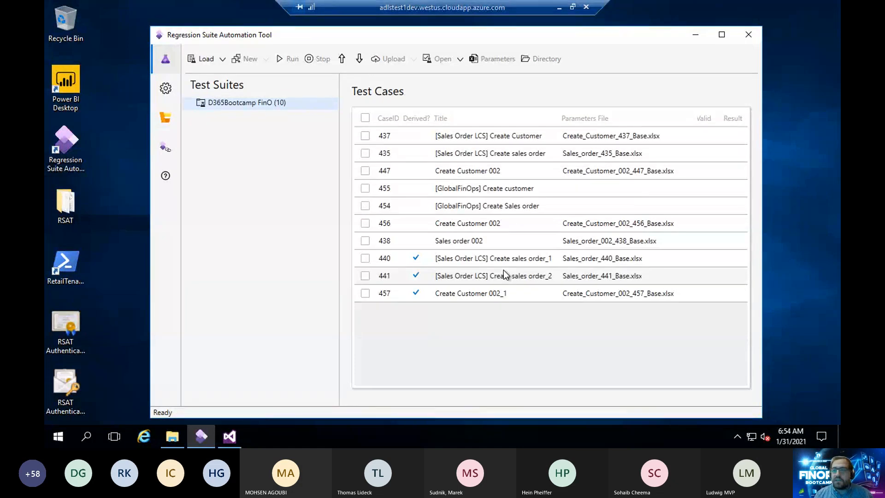
pyautogui.click(493, 293)
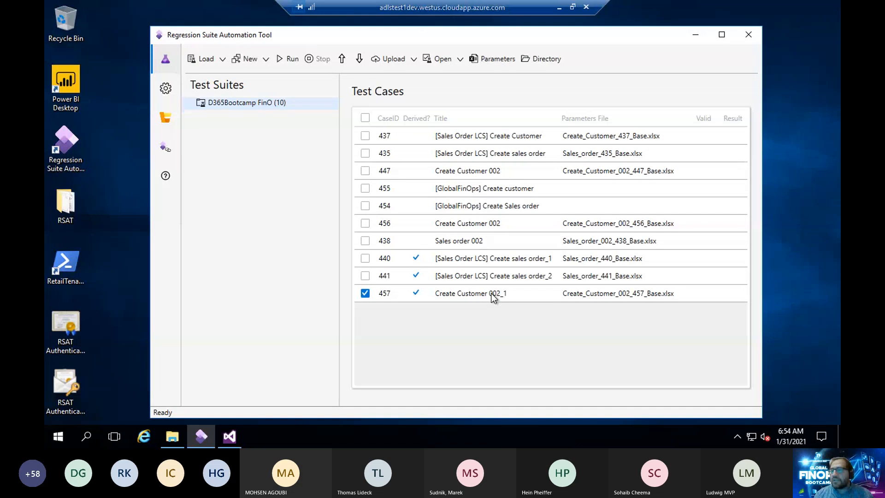
pyautogui.click(467, 298)
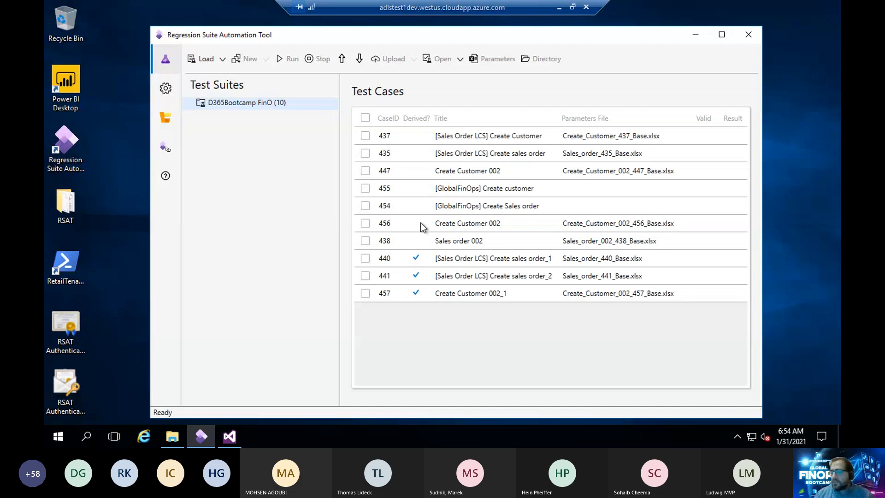
# Switch to Visual Studio, open the Dynamics 365 Import Task Recording add-in to view its options, and close it without importing
pyautogui.click(230, 437)
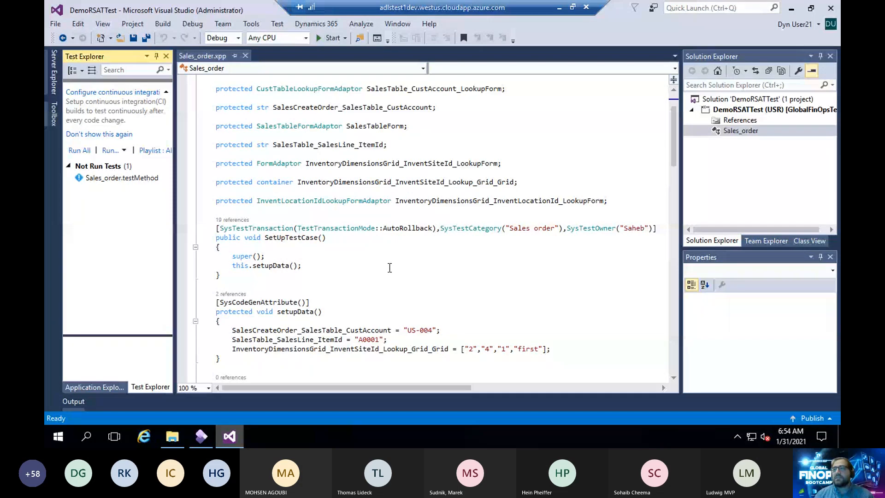
pyautogui.click(318, 27)
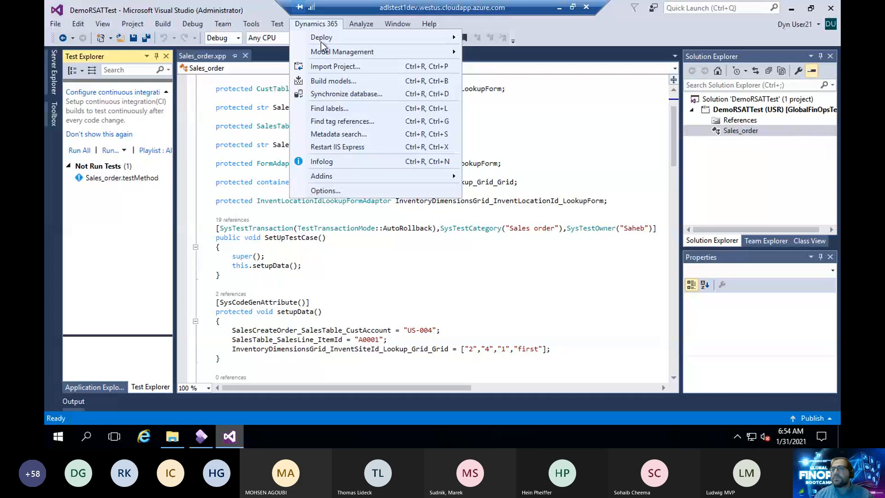
pyautogui.moveTo(345, 179)
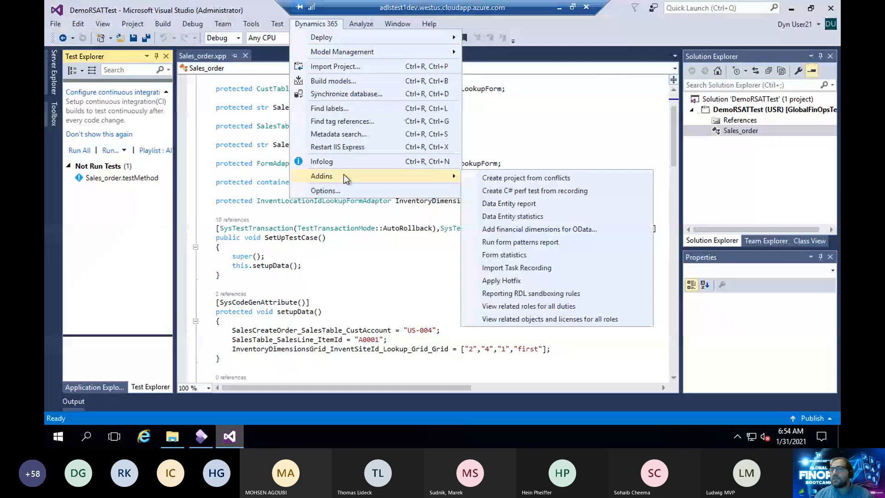
pyautogui.click(514, 268)
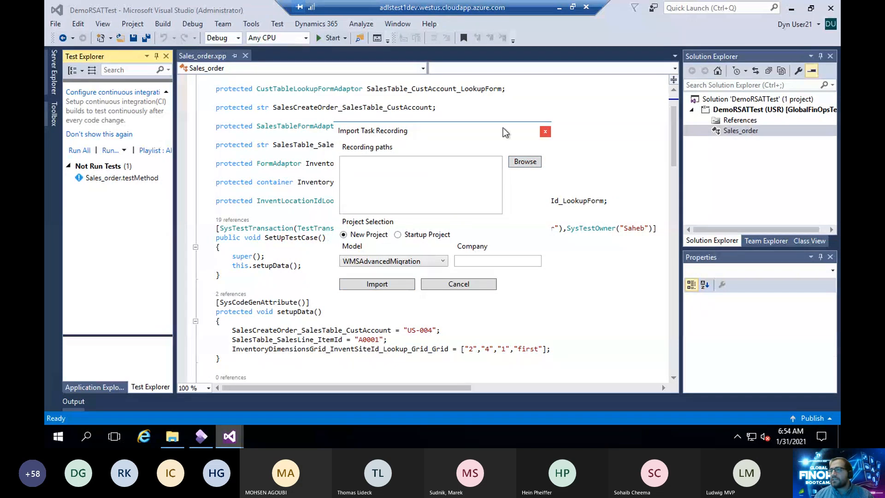
pyautogui.click(544, 131)
# Examine the Sales_order test class, including its data dependency attribute, declarations and test setup methods
pyautogui.moveTo(674, 144); pyautogui.dragTo(676, 113)
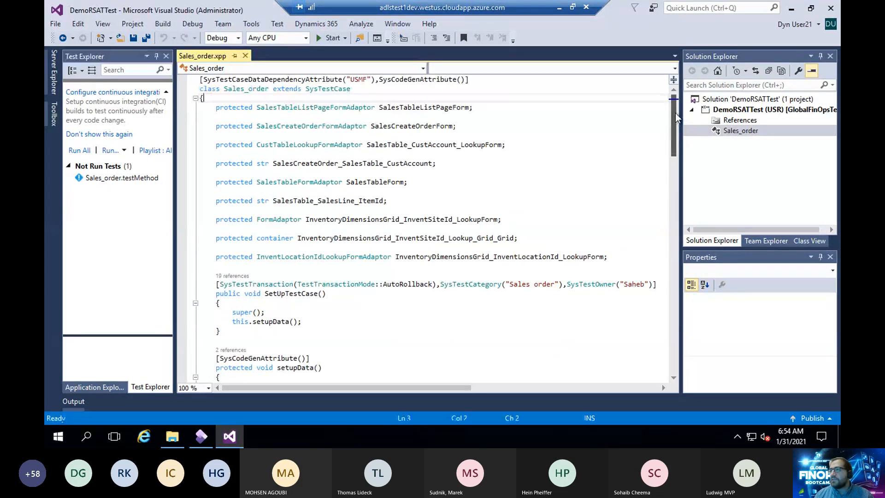
pyautogui.moveTo(199, 79); pyautogui.dragTo(486, 78)
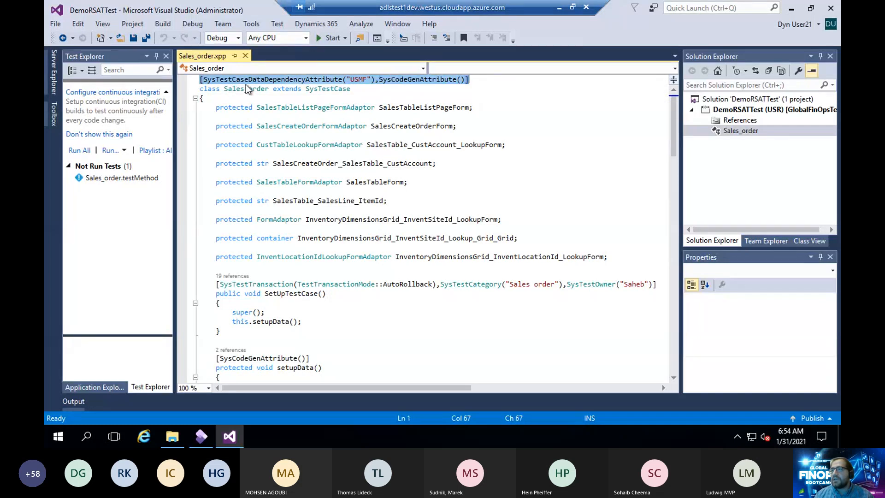
pyautogui.click(664, 109)
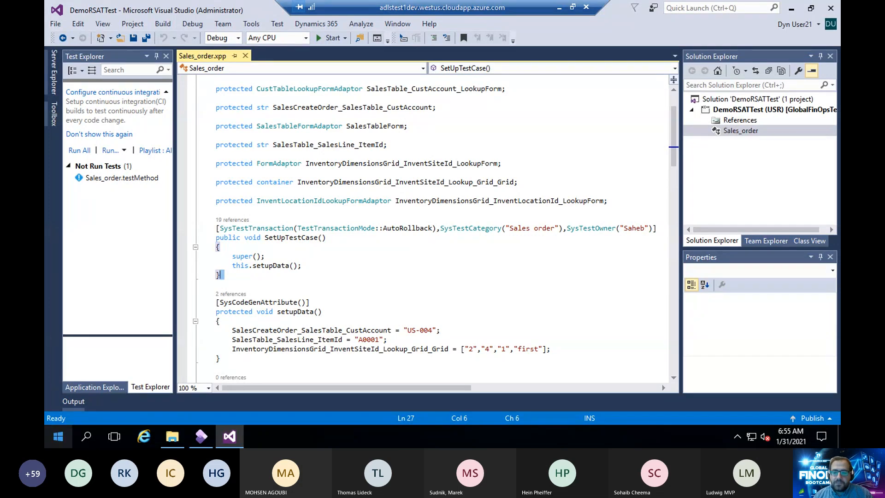
pyautogui.hotkey('alt', 'Tab')
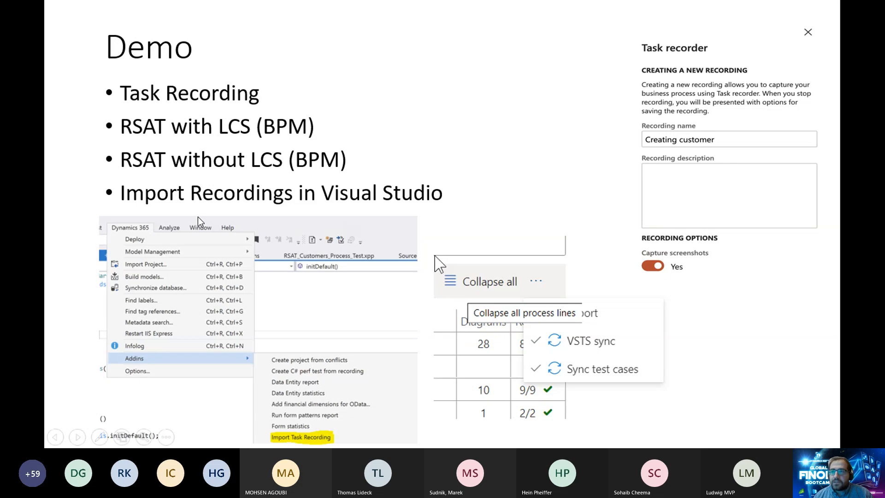
pyautogui.press('Right')
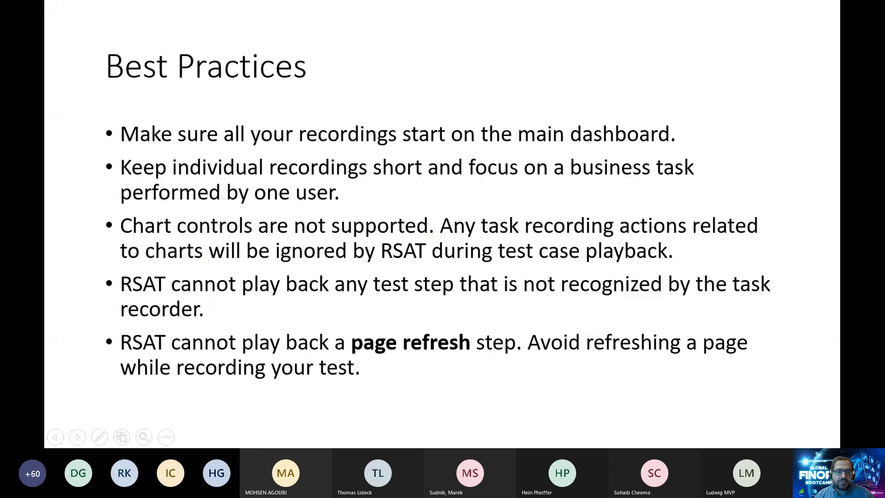